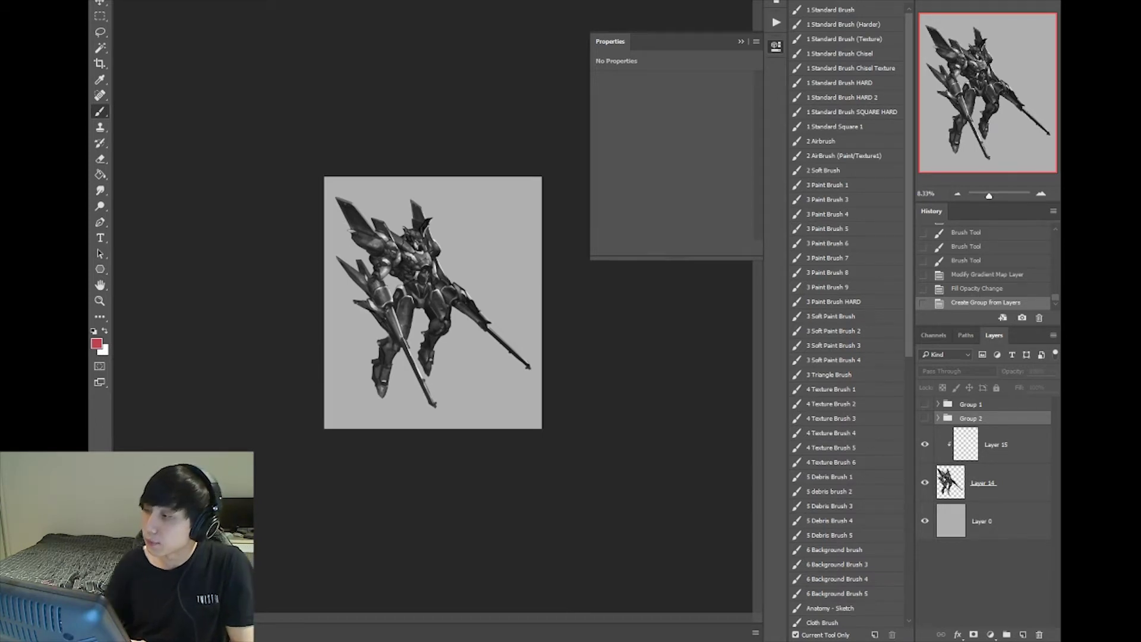
# Close the empty Properties panel and zoom in on the mecha robot artwork.
pyautogui.click(759, 48)
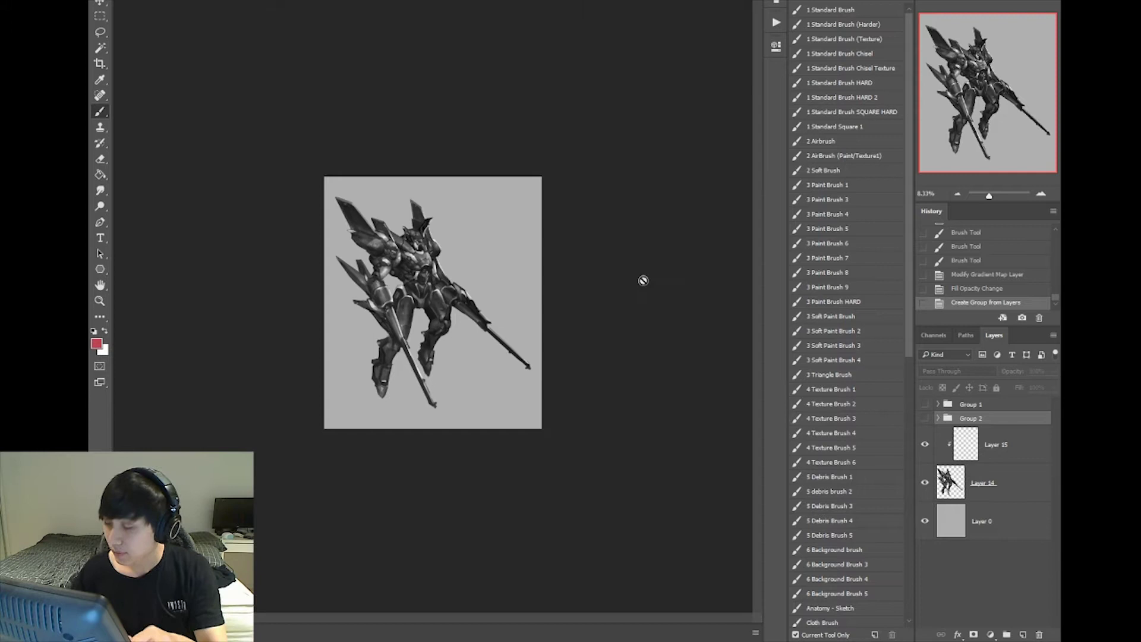
pyautogui.hotkey('ctrl', '+')
pyautogui.hotkey('ctrl', '+')
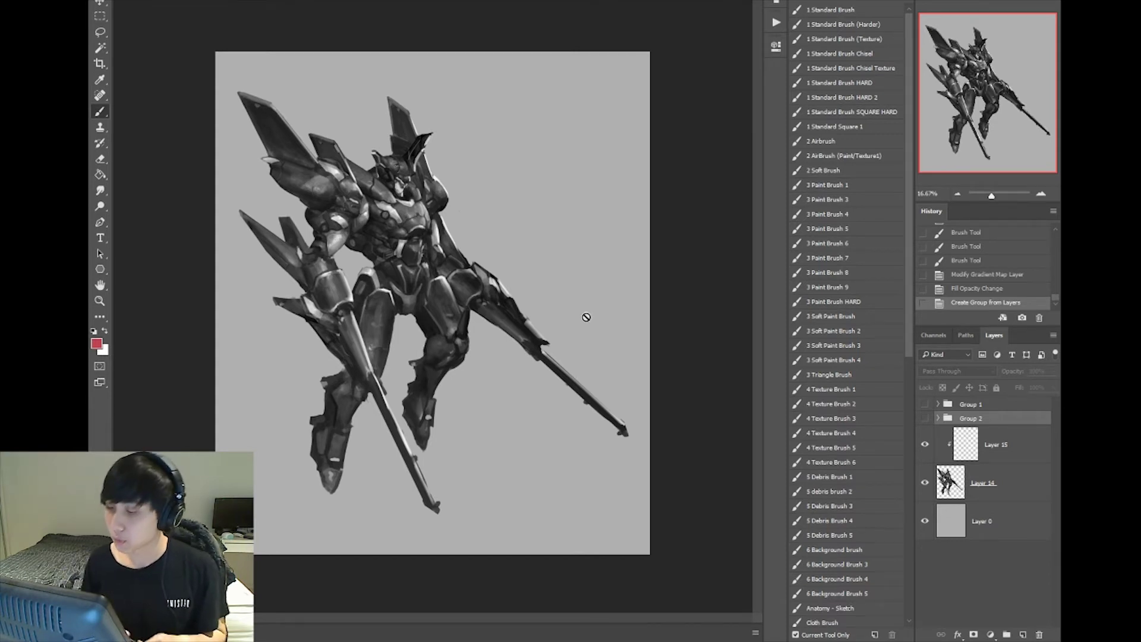
# Dismiss the hidden-layer brush warning and select Layer 15, undoing an extra new layer.
pyautogui.click(634, 307)
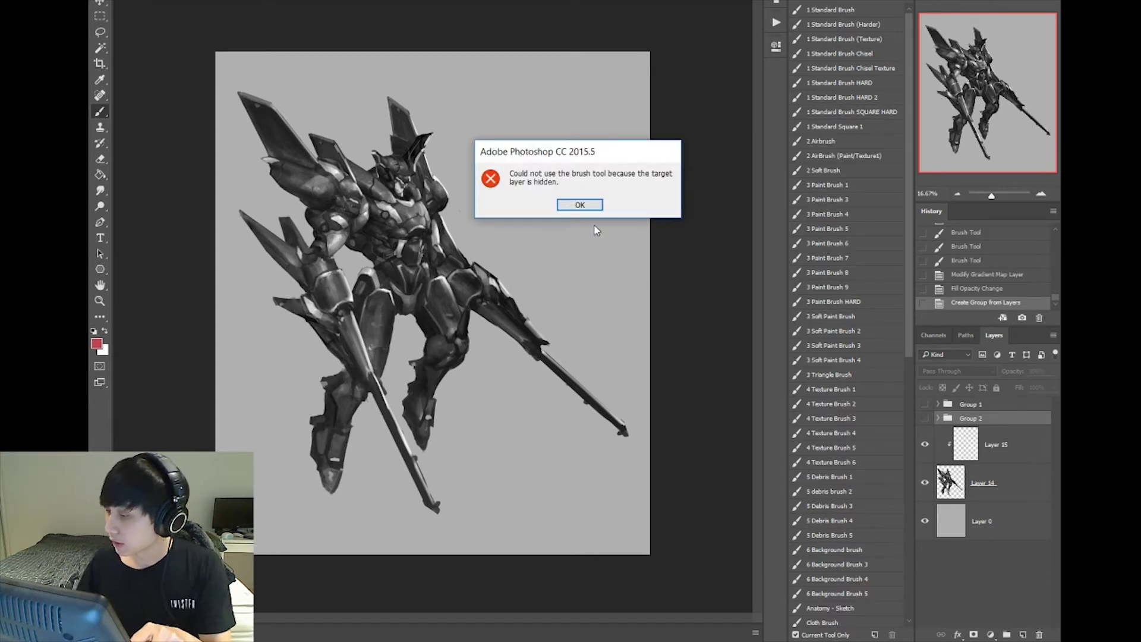
pyautogui.click(585, 209)
pyautogui.click(978, 449)
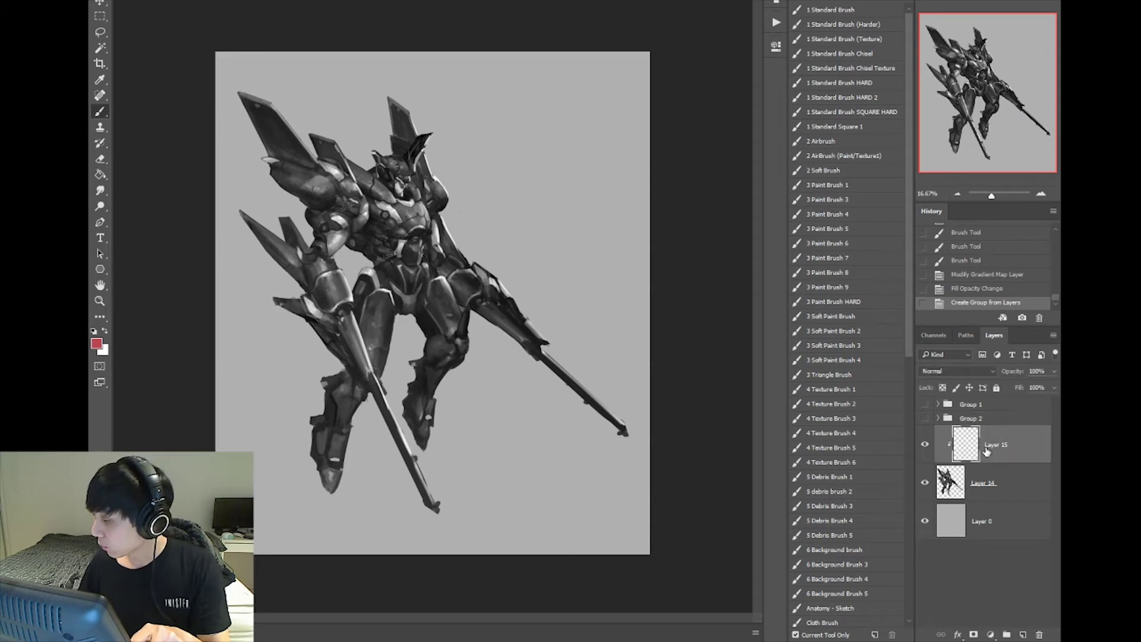
pyautogui.click(1023, 635)
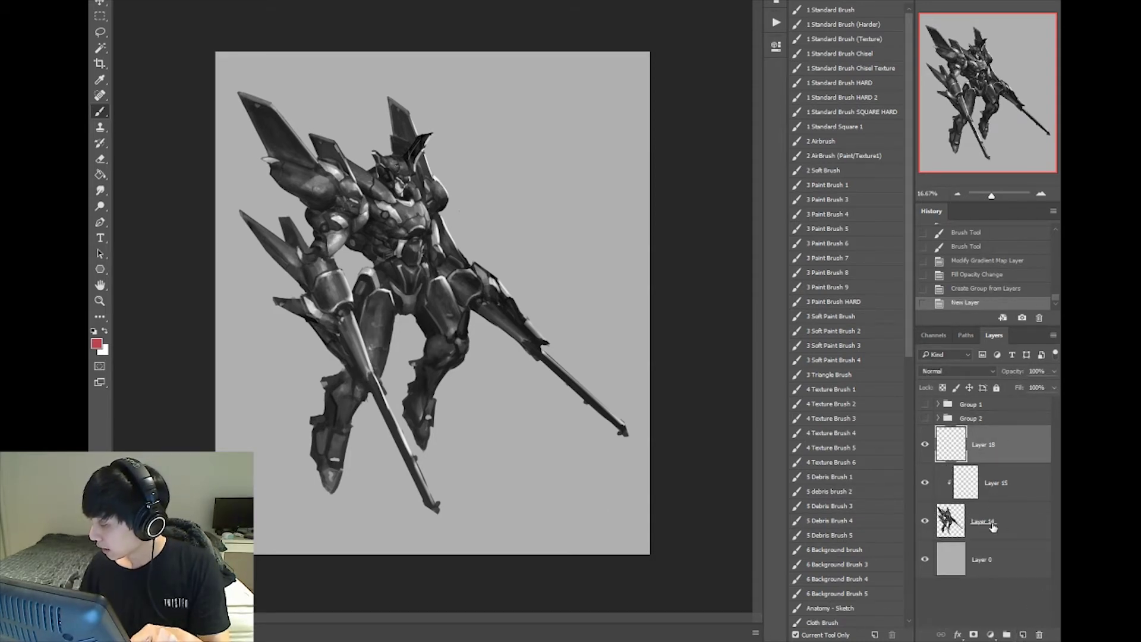
pyautogui.hotkey('ctrl', 'z')
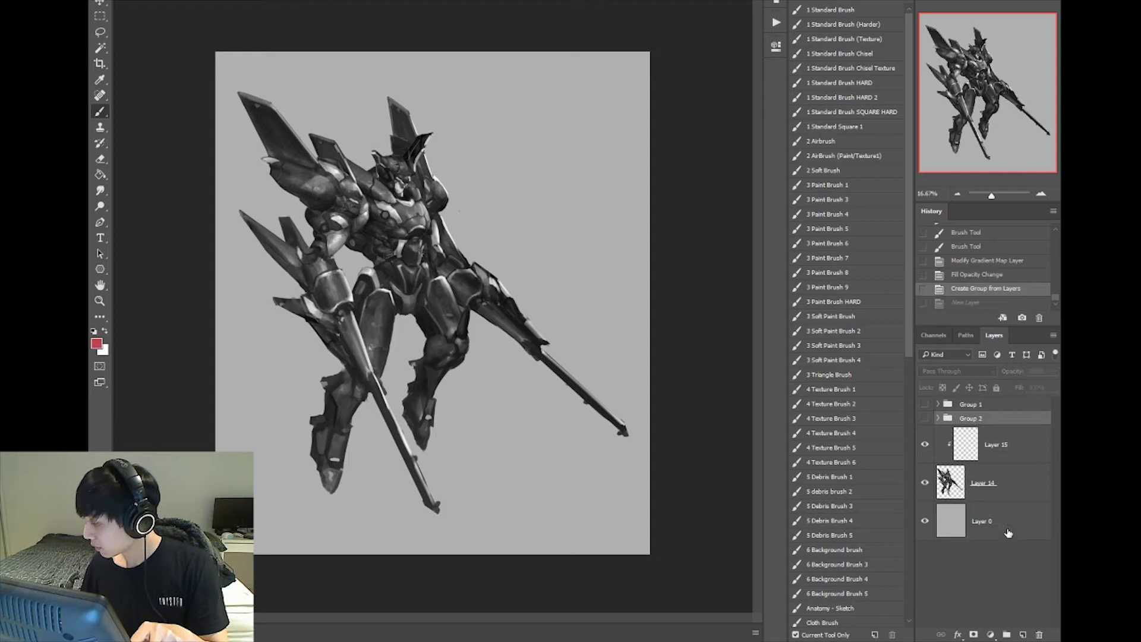
pyautogui.click(984, 450)
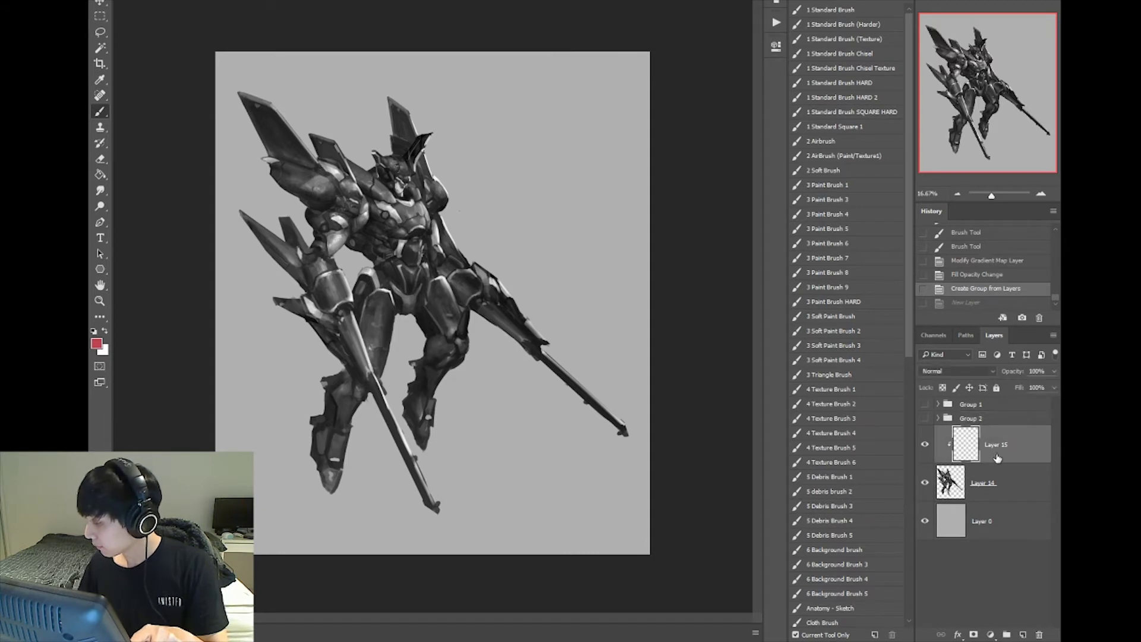
# Add a Gradient Map adjustment layer and bring up its Gradient Editor.
pyautogui.click(990, 635)
pyautogui.click(960, 613)
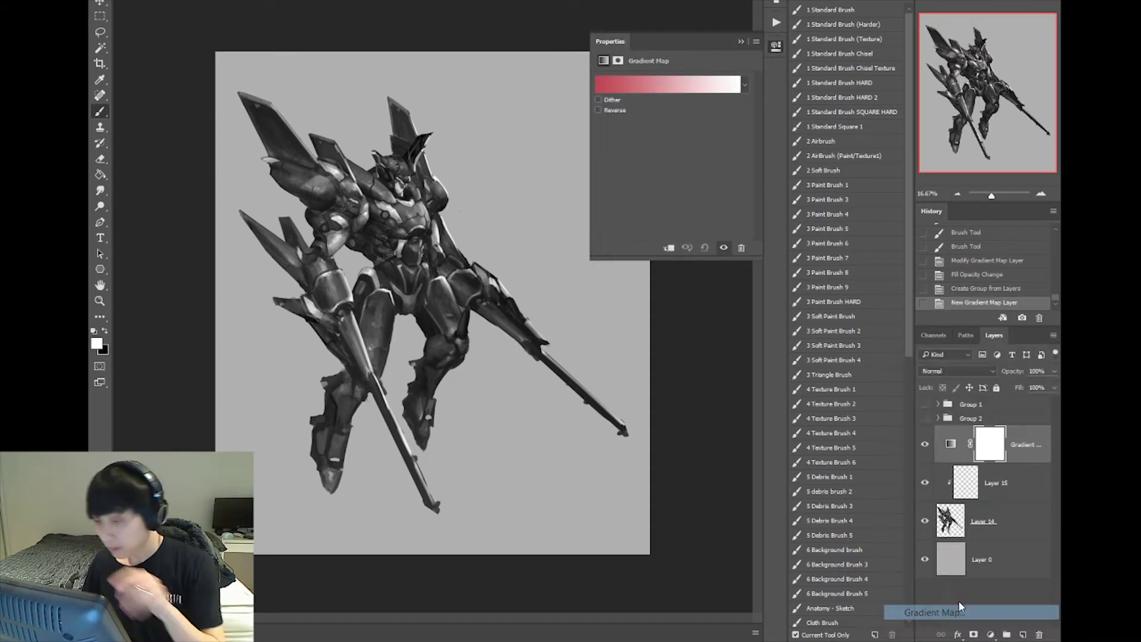
pyautogui.click(694, 86)
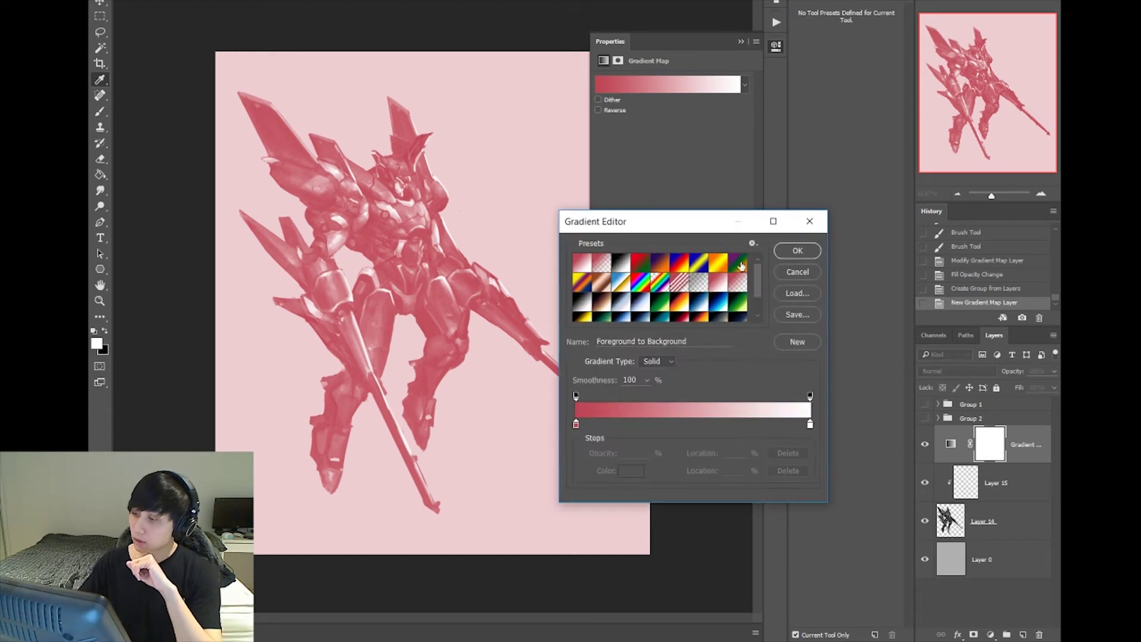
pyautogui.moveTo(761, 287); pyautogui.dragTo(760, 304)
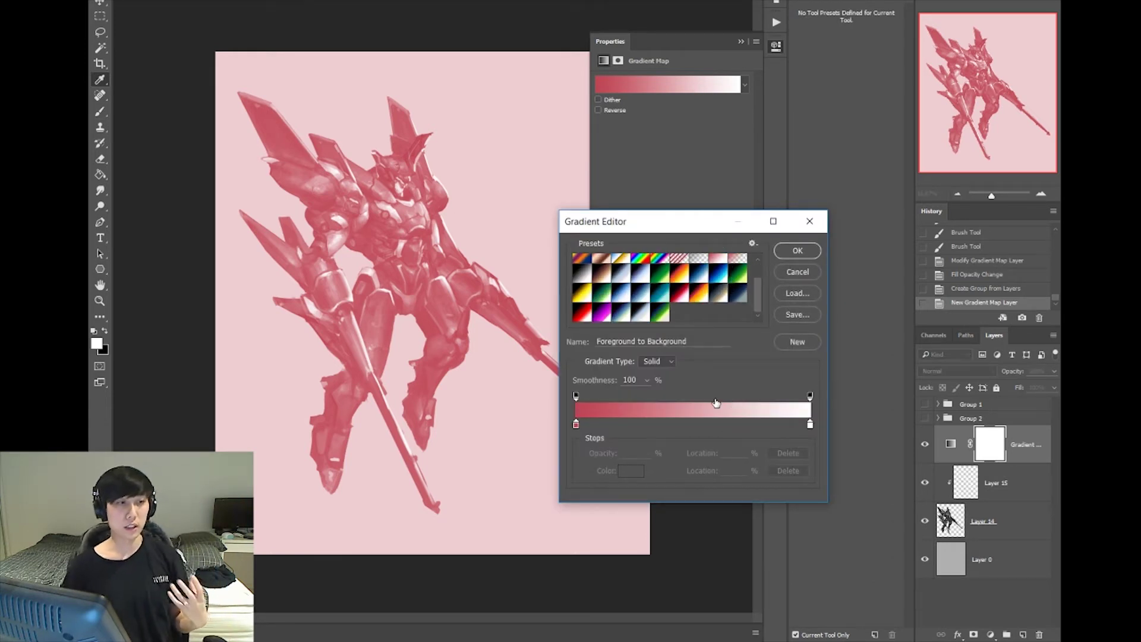
# Preview cyan, green, yellow, red, magenta, blue, teal and orange gradient presets on the robot.
pyautogui.click(699, 292)
pyautogui.click(699, 274)
pyautogui.click(720, 276)
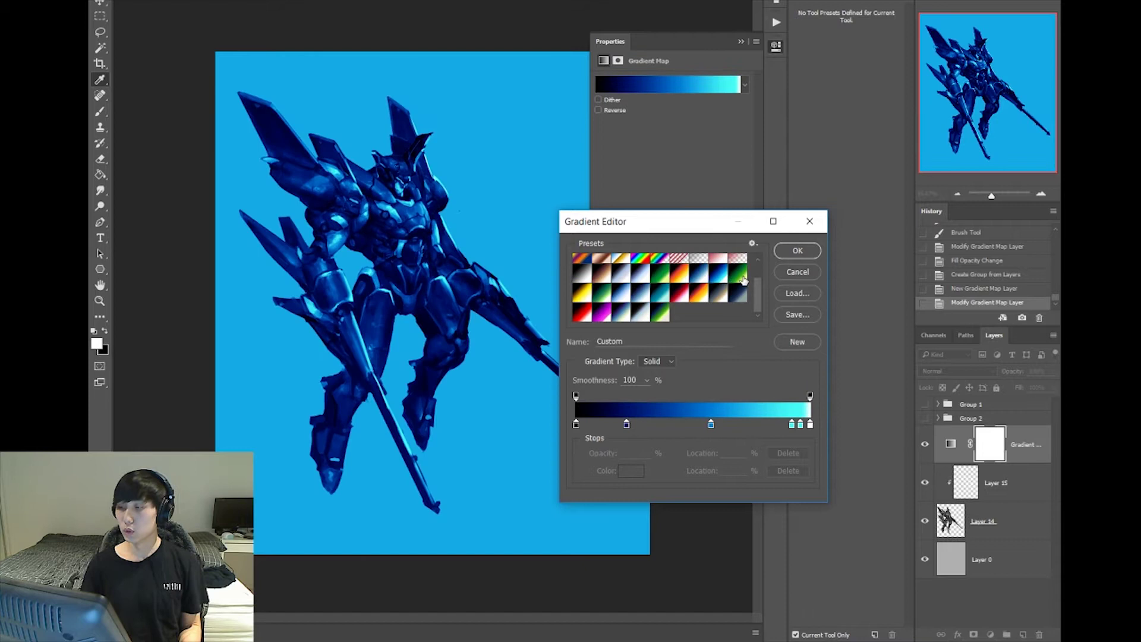
pyautogui.click(738, 276)
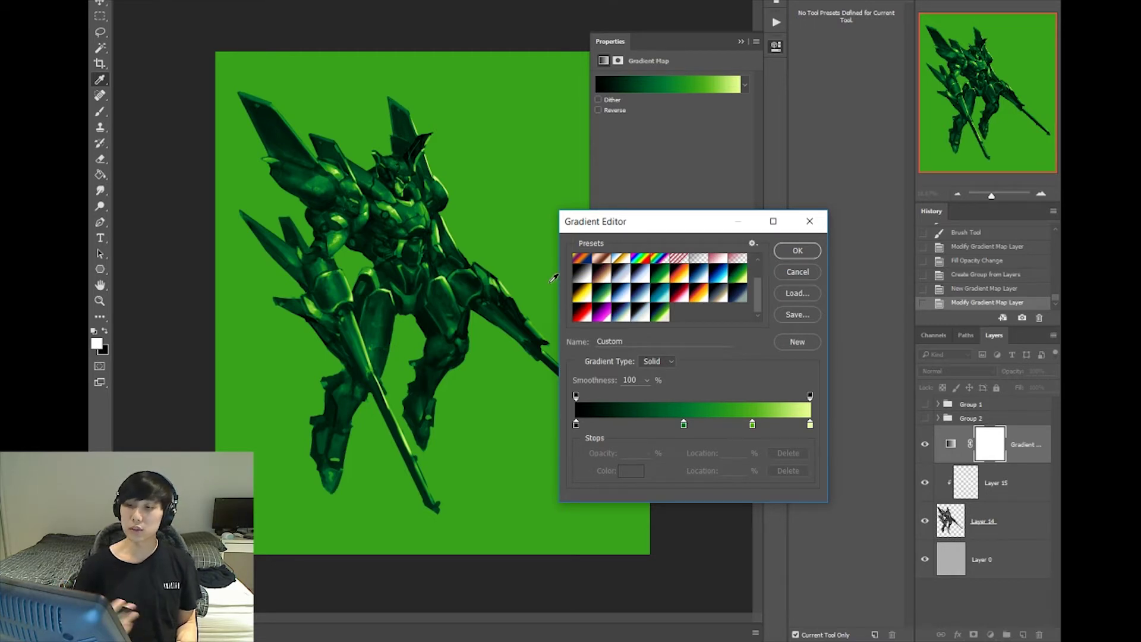
pyautogui.click(603, 294)
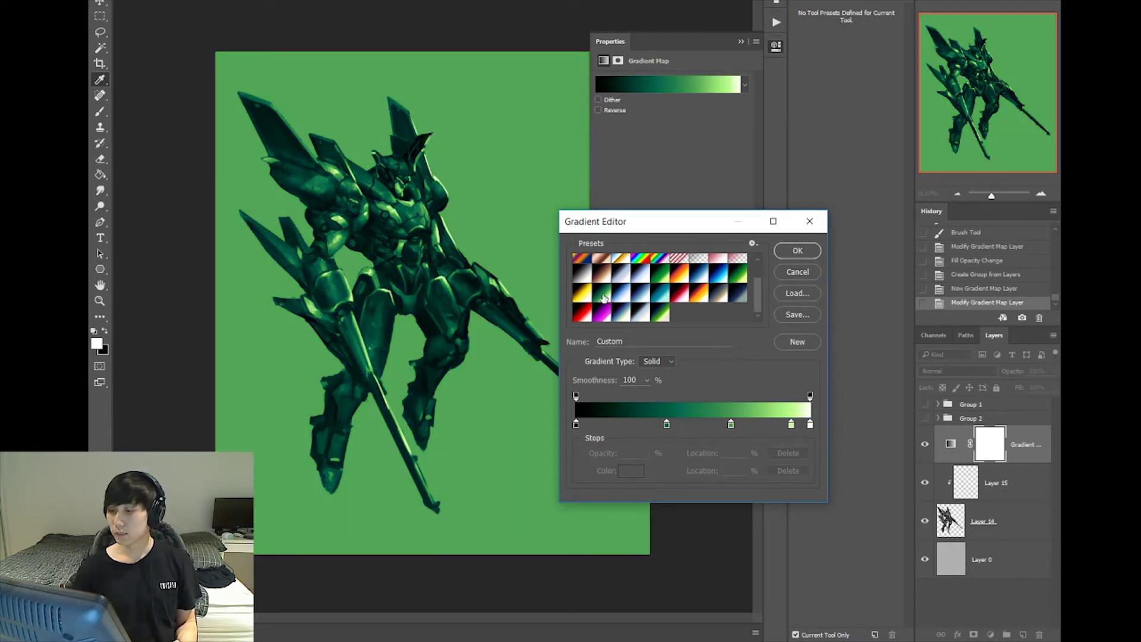
pyautogui.click(583, 294)
pyautogui.click(583, 312)
pyautogui.click(601, 312)
pyautogui.click(621, 294)
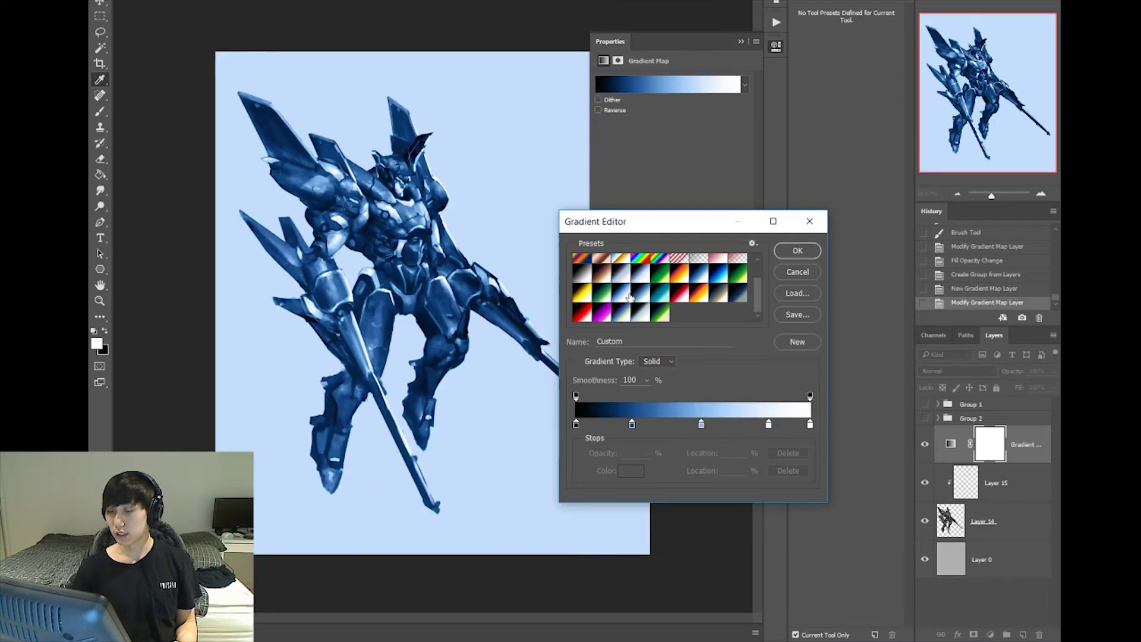
pyautogui.click(641, 294)
pyautogui.click(660, 294)
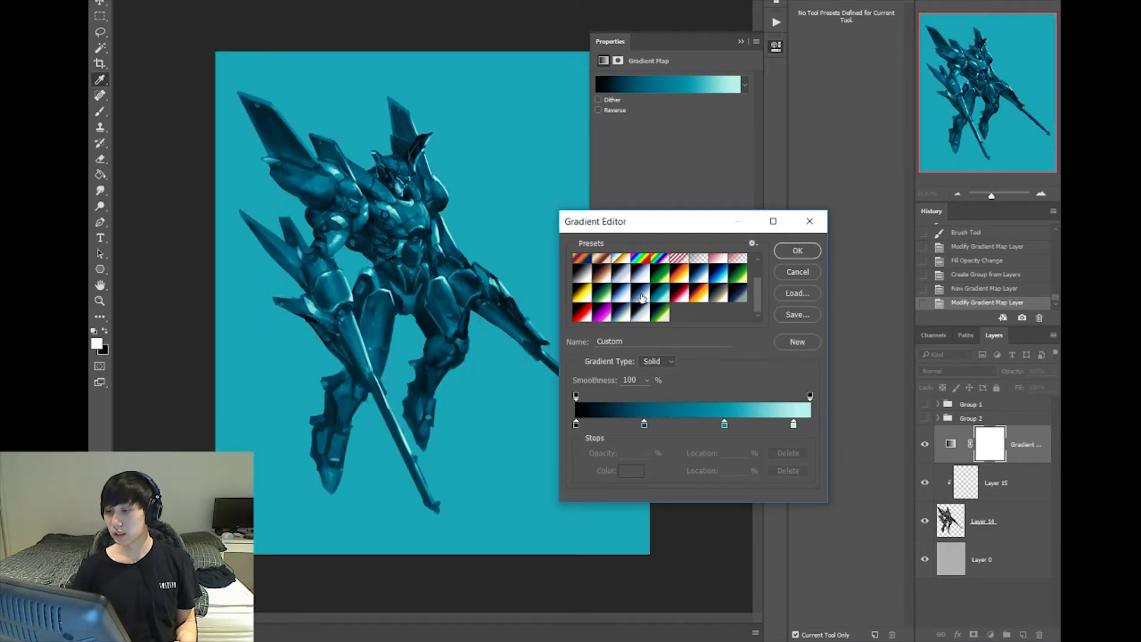
pyautogui.click(679, 294)
pyautogui.click(699, 294)
# Compare the blue presets and settle on the dark blue-to-tan gradient.
pyautogui.click(720, 301)
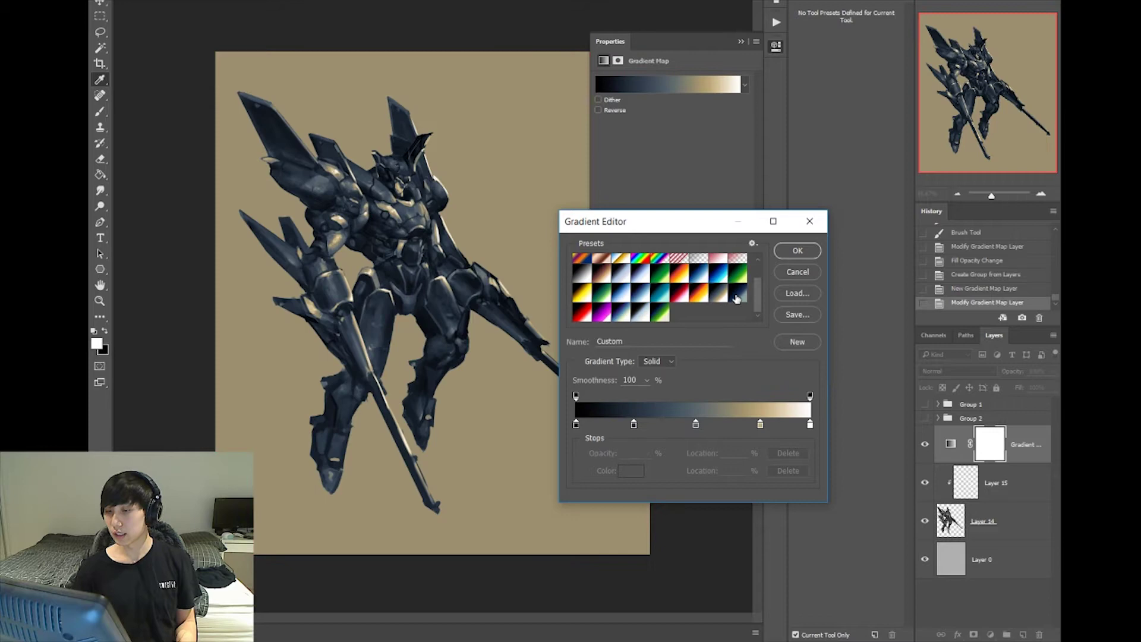
pyautogui.click(737, 296)
pyautogui.click(720, 297)
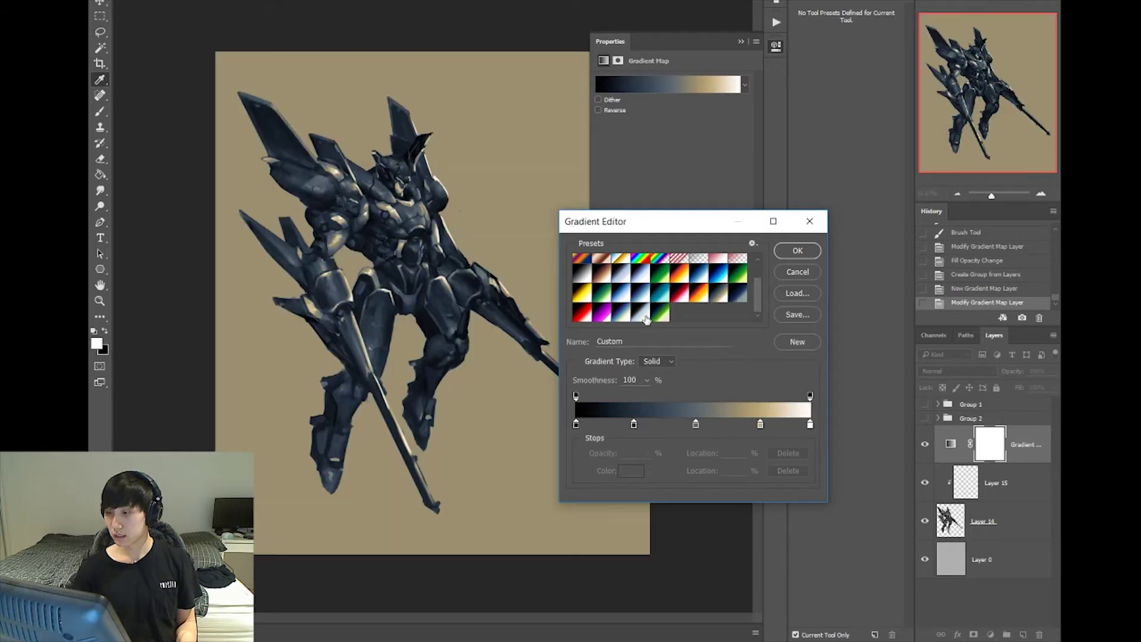
pyautogui.click(640, 312)
pyautogui.click(621, 312)
pyautogui.click(660, 312)
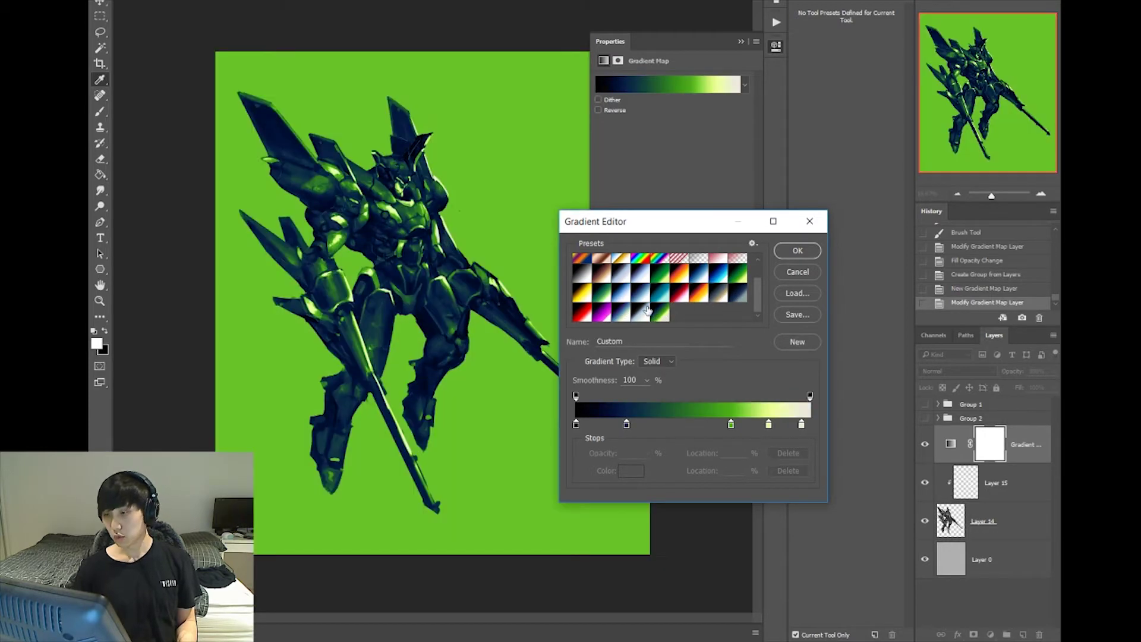
pyautogui.click(719, 297)
# Apply the dark blue-to-tan gradient and set the Gradient Map blend mode to Color.
pyautogui.click(803, 258)
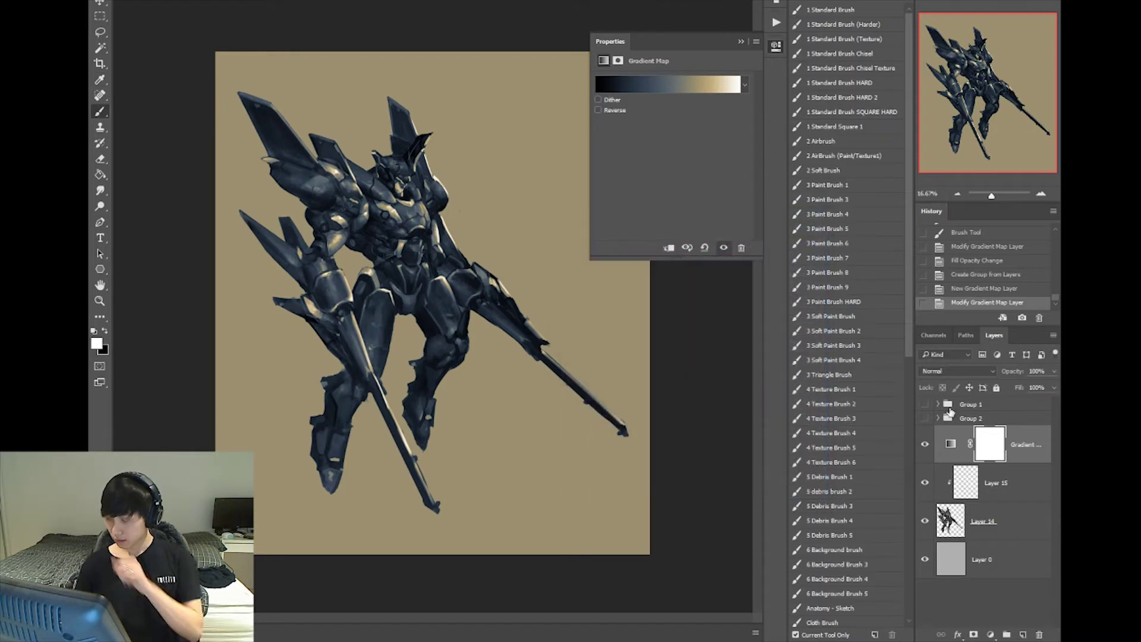
pyautogui.click(971, 369)
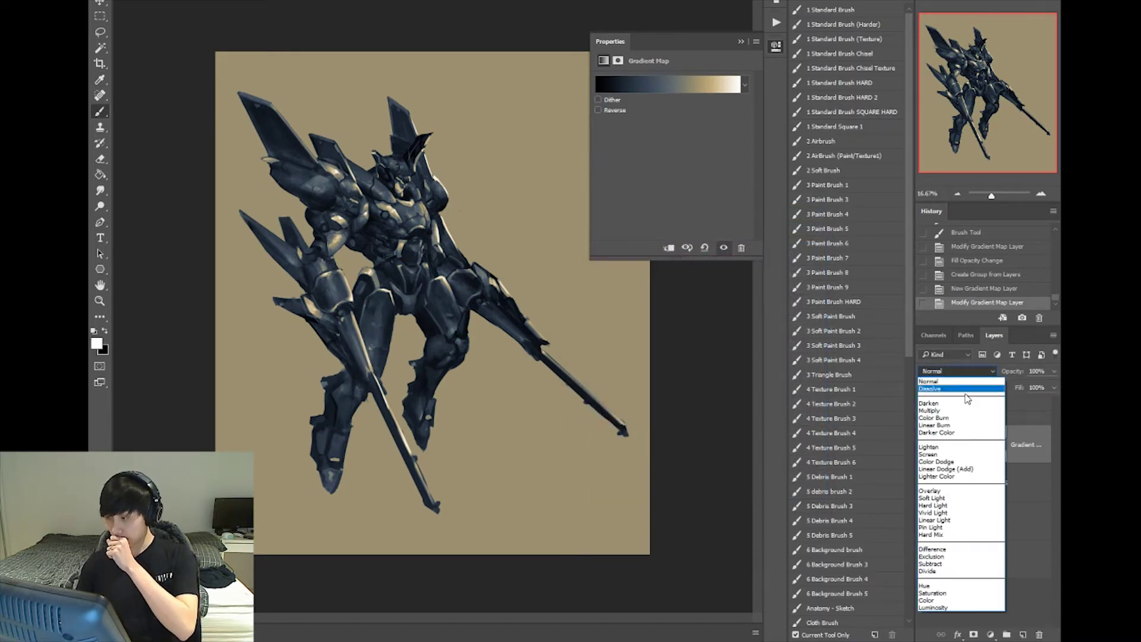
pyautogui.click(944, 599)
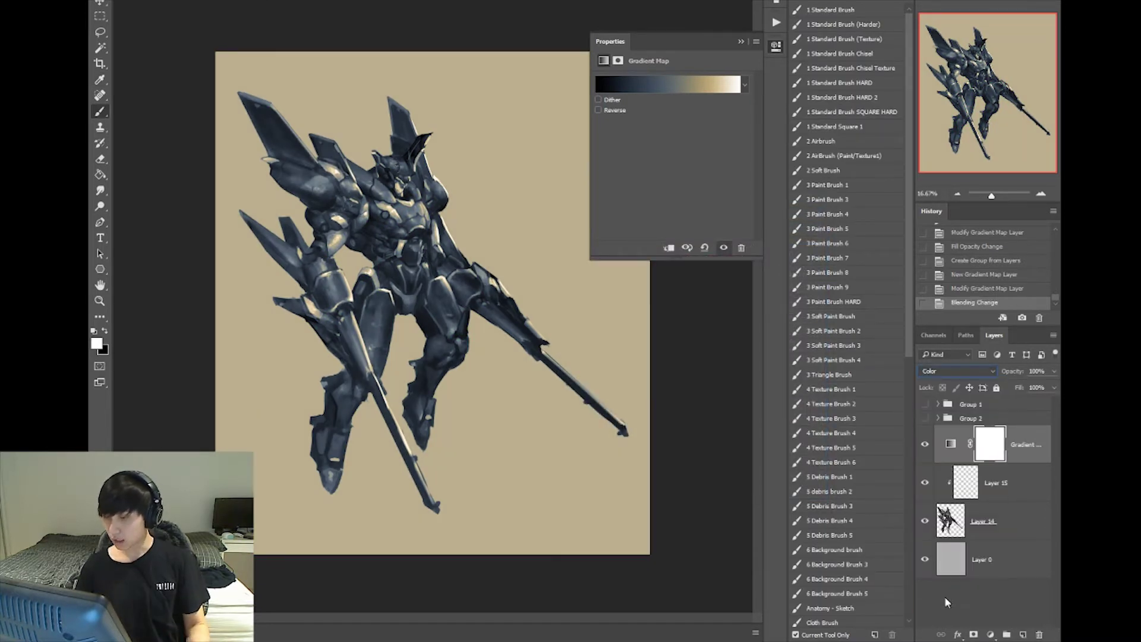
pyautogui.click(963, 370)
pyautogui.click(934, 378)
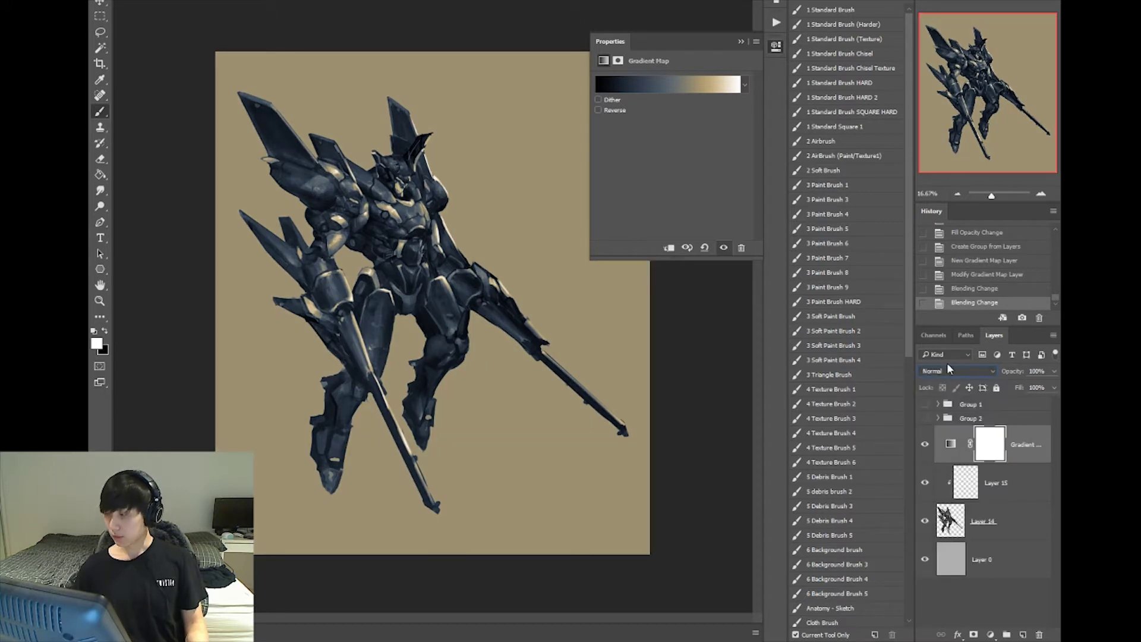
pyautogui.click(948, 369)
pyautogui.click(929, 601)
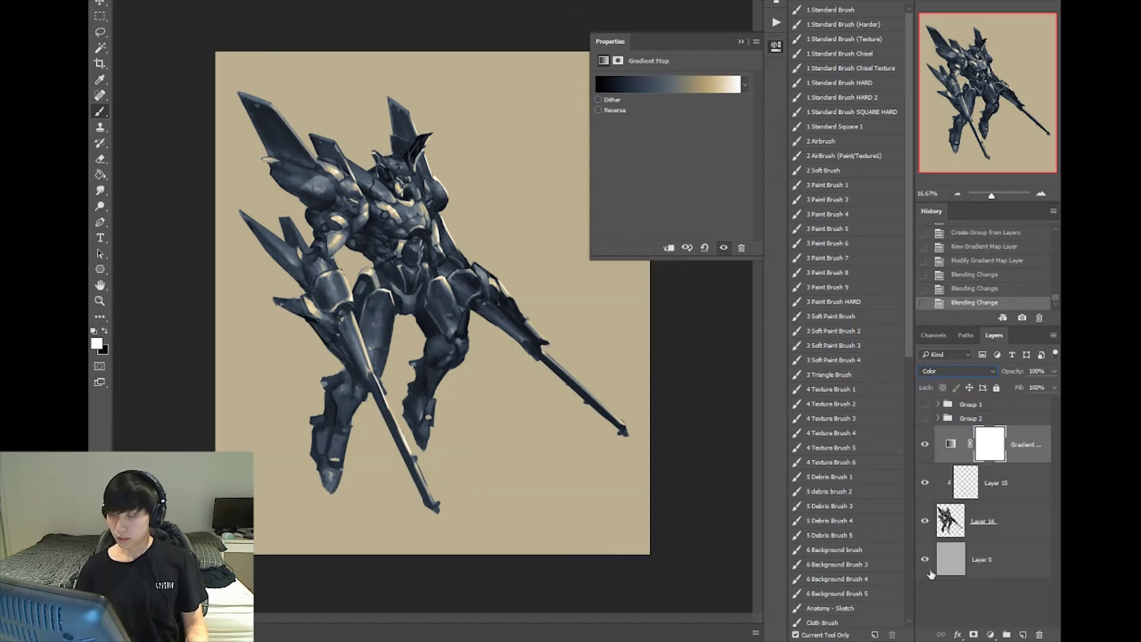
# Clip the Gradient Map to Layer 15 so the grey background returns.
pyautogui.click(924, 444)
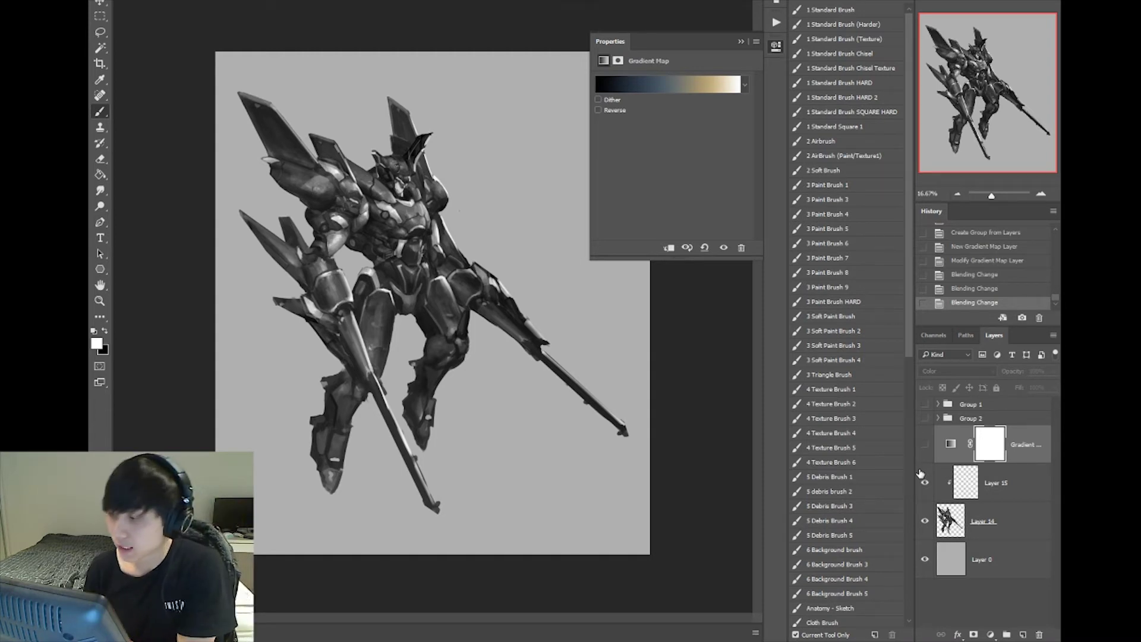
pyautogui.click(775, 48)
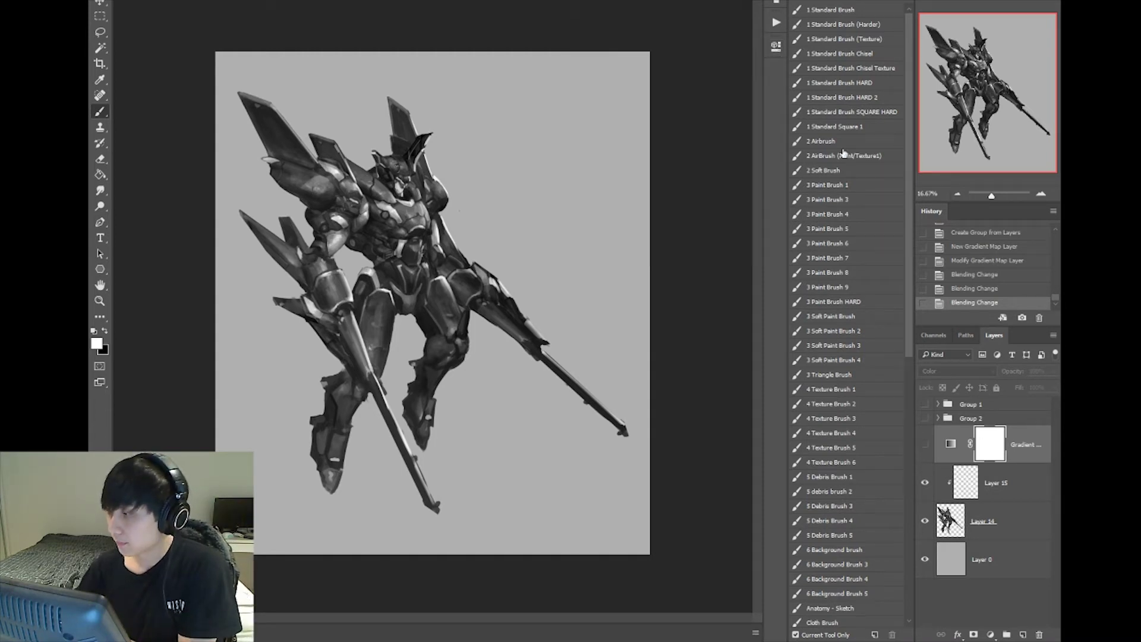
pyautogui.click(925, 446)
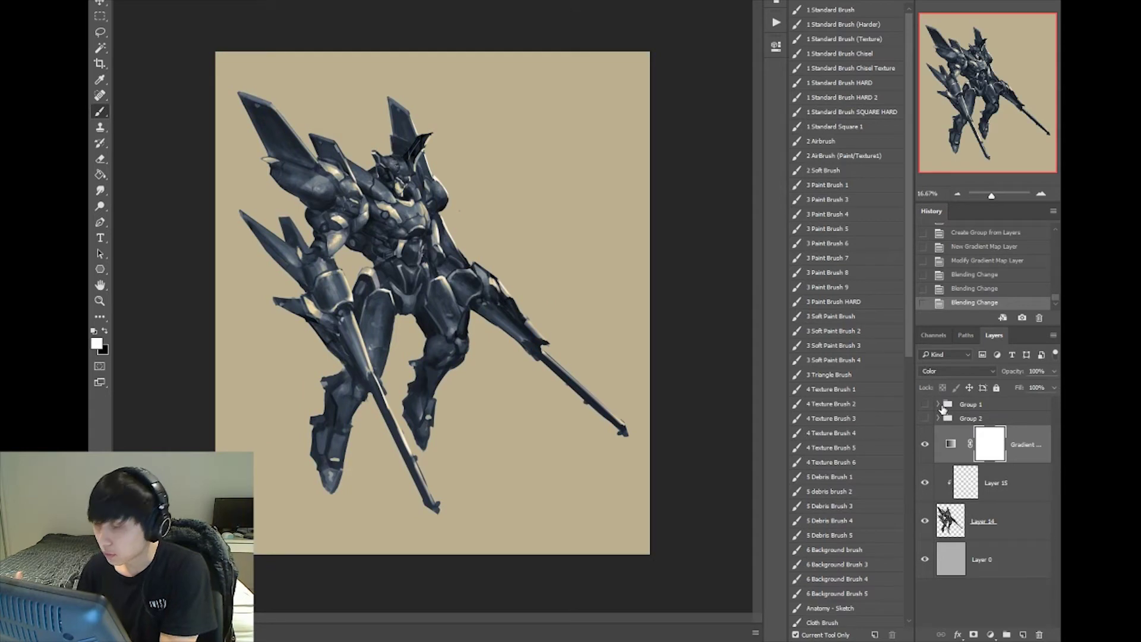
pyautogui.press('alt')
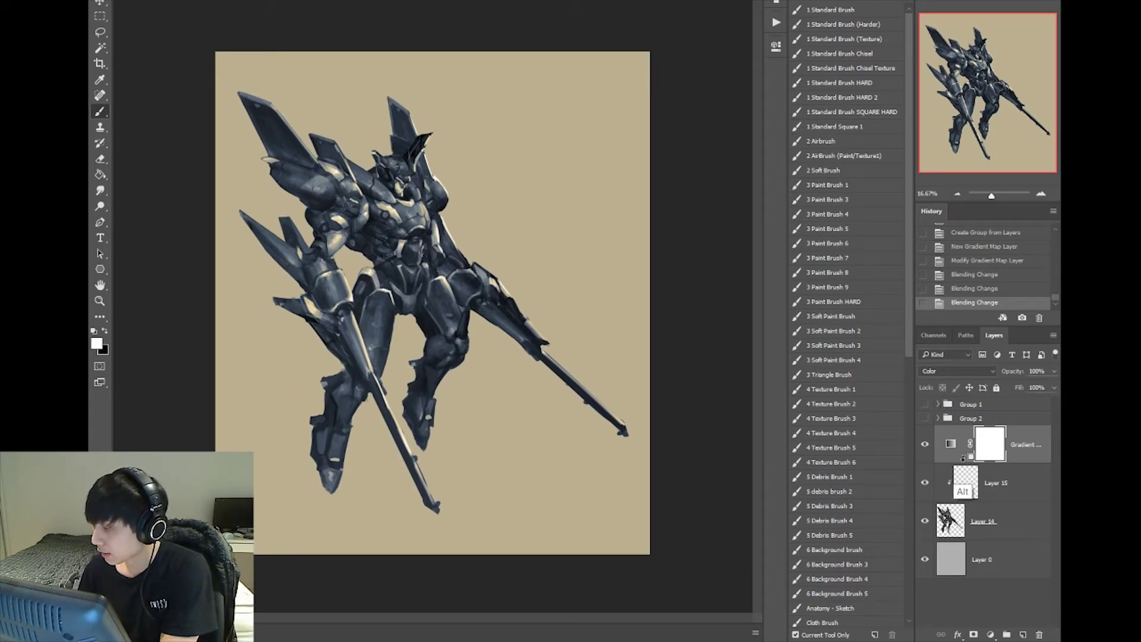
pyautogui.click(975, 482)
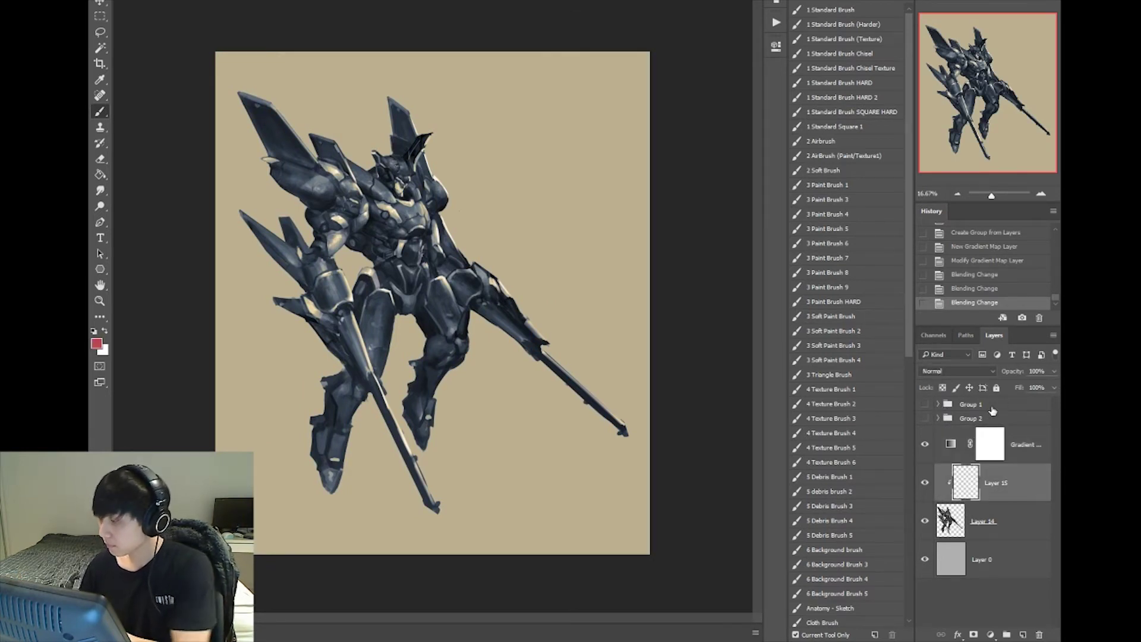
pyautogui.press('alt')
pyautogui.keyDown('alt'); pyautogui.click(958, 459); pyautogui.keyUp('alt')
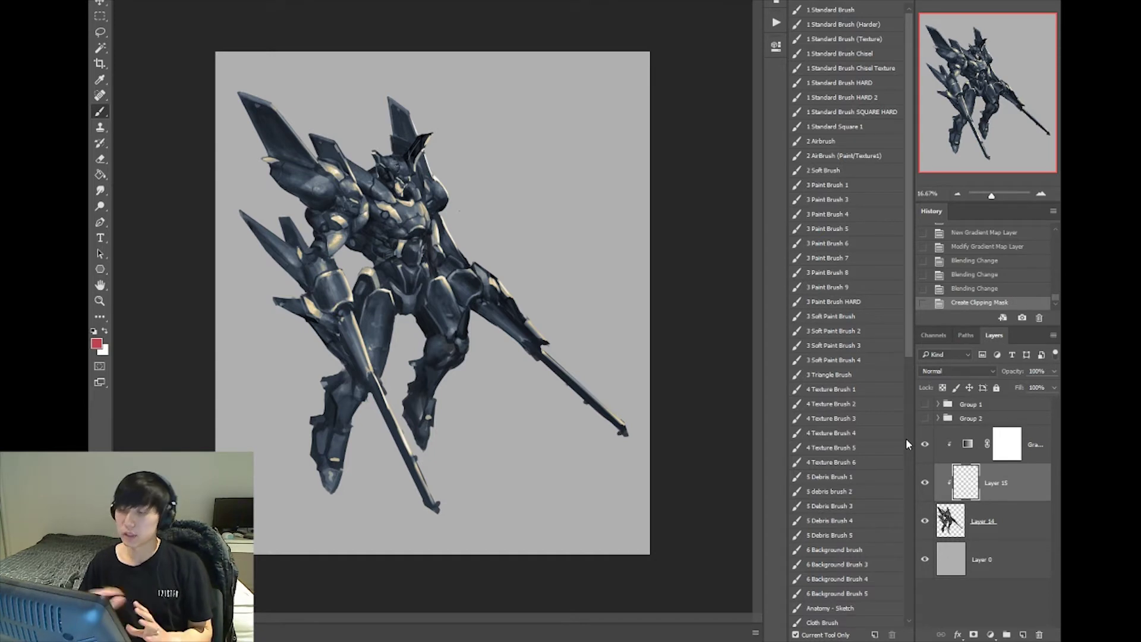
# Add a new layer above the Gradient Map set to Color blend mode.
pyautogui.click(975, 455)
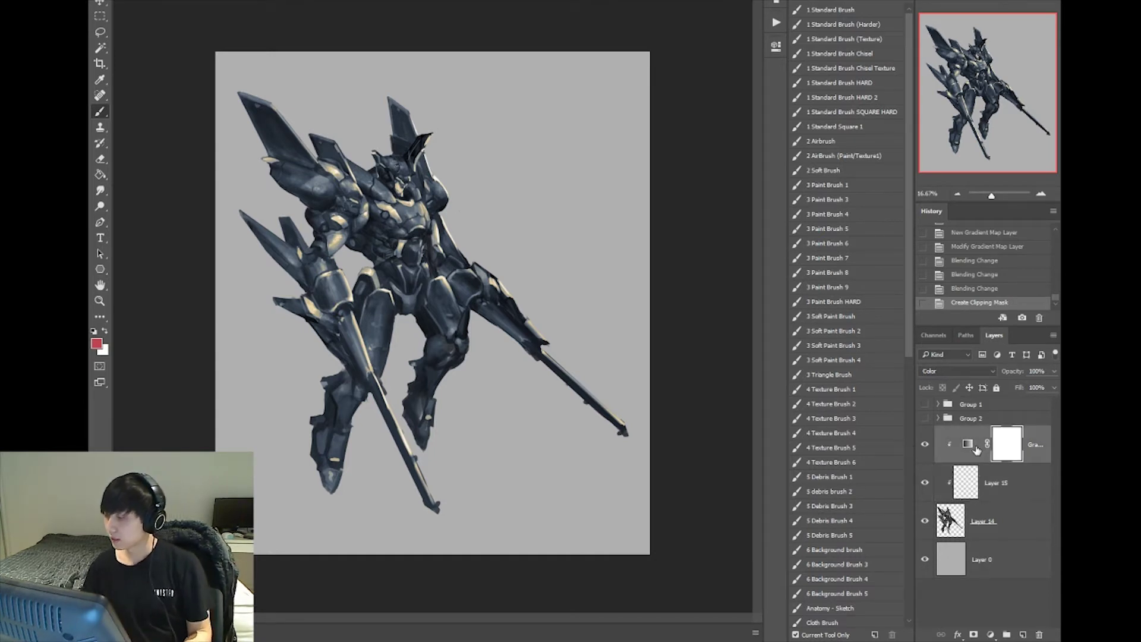
pyautogui.click(1023, 635)
pyautogui.click(971, 371)
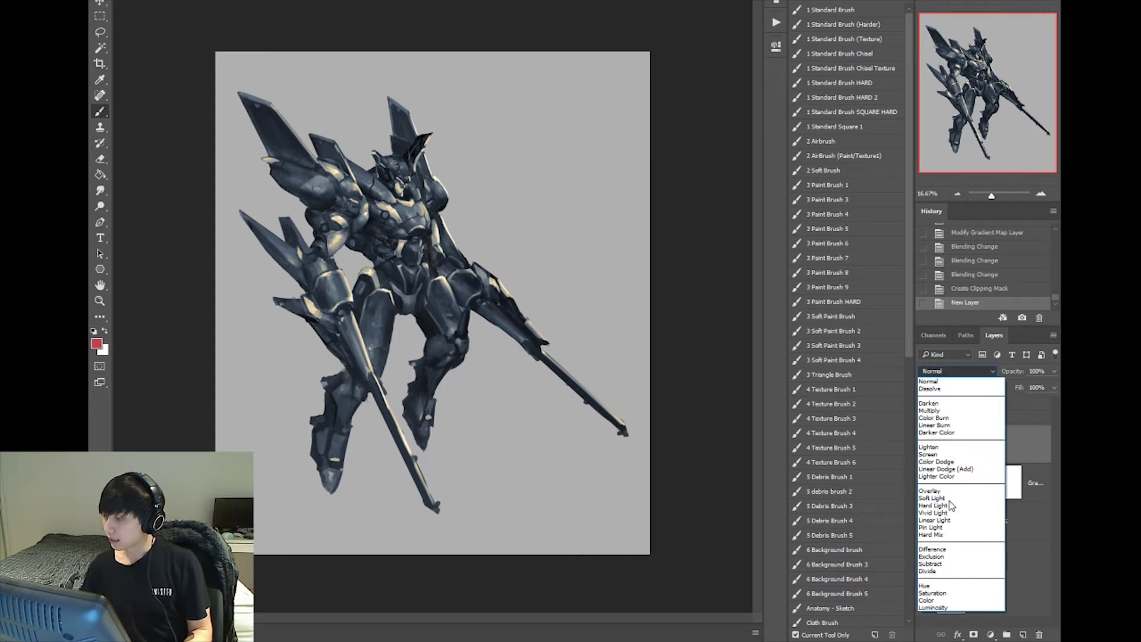
pyautogui.click(952, 598)
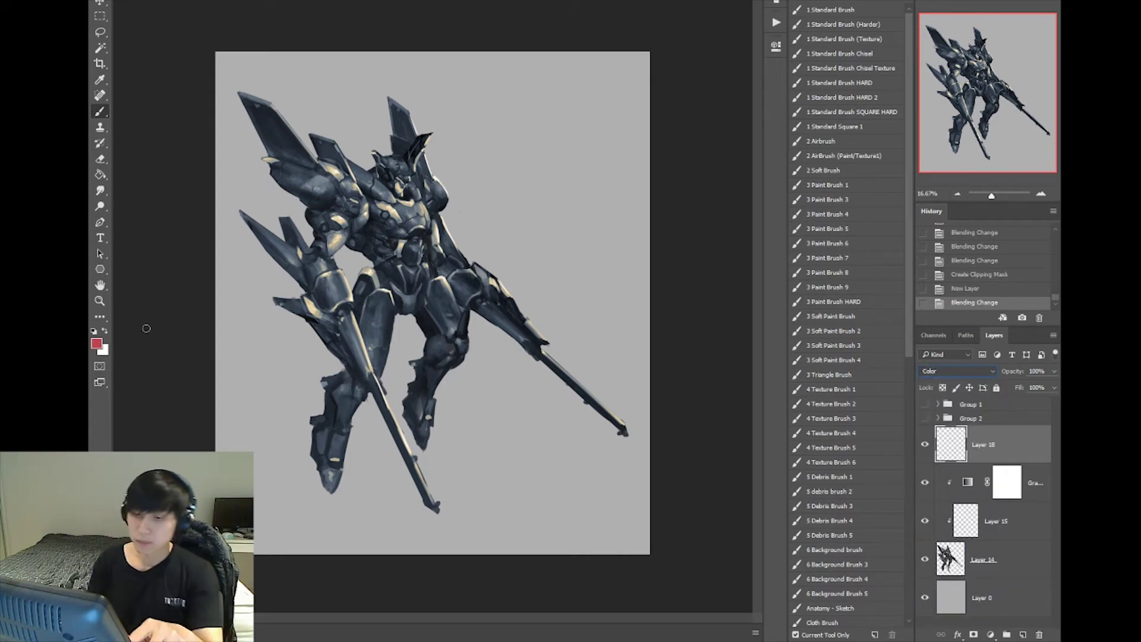
# Set the foreground colour to strong red #d41616 for brush painting.
pyautogui.click(97, 344)
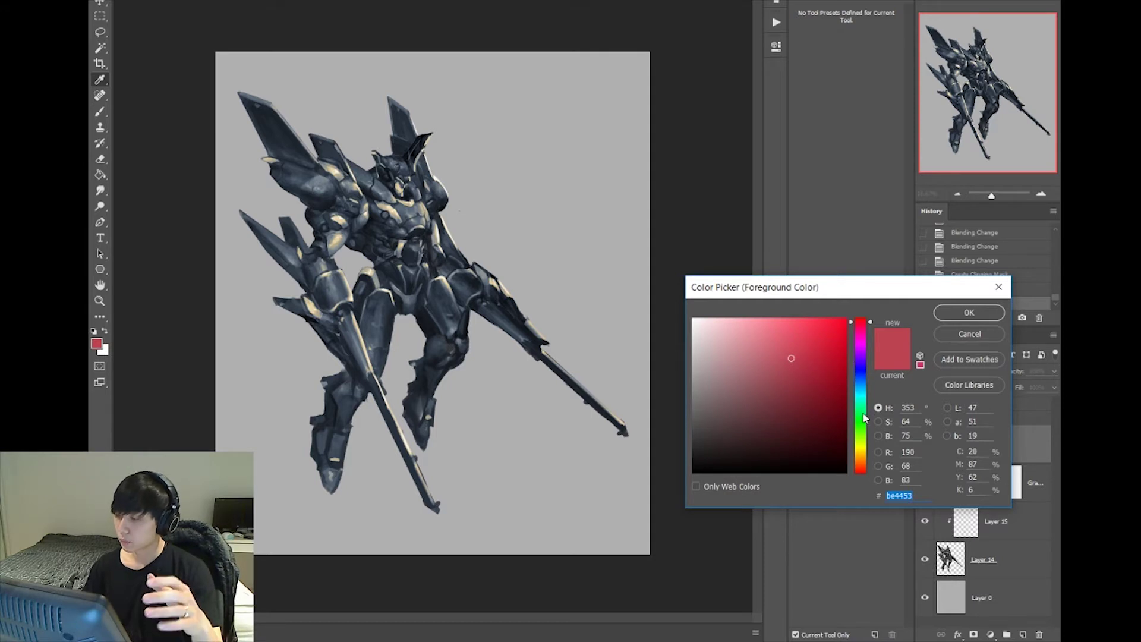
pyautogui.moveTo(865, 416); pyautogui.dragTo(863, 476)
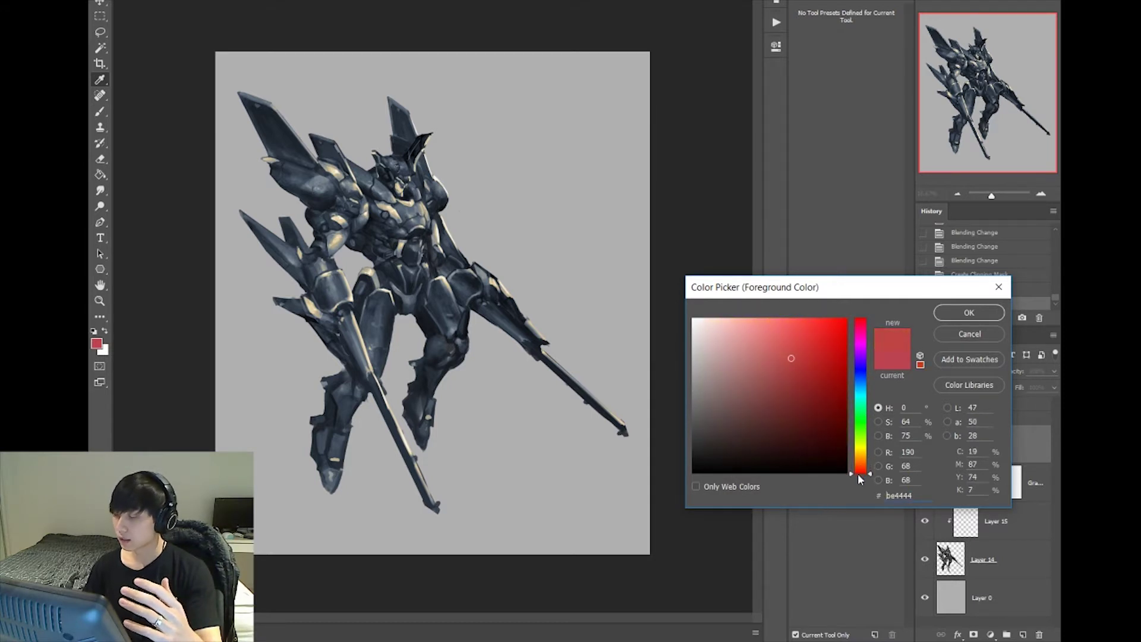
pyautogui.moveTo(812, 374); pyautogui.dragTo(835, 337)
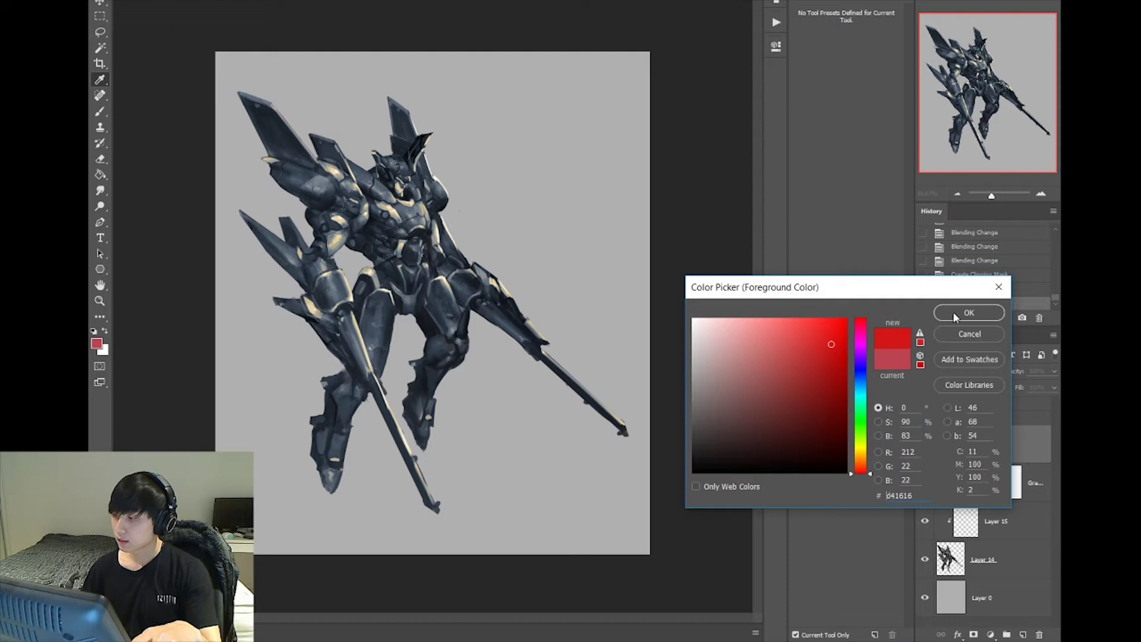
pyautogui.click(955, 313)
pyautogui.press('b')
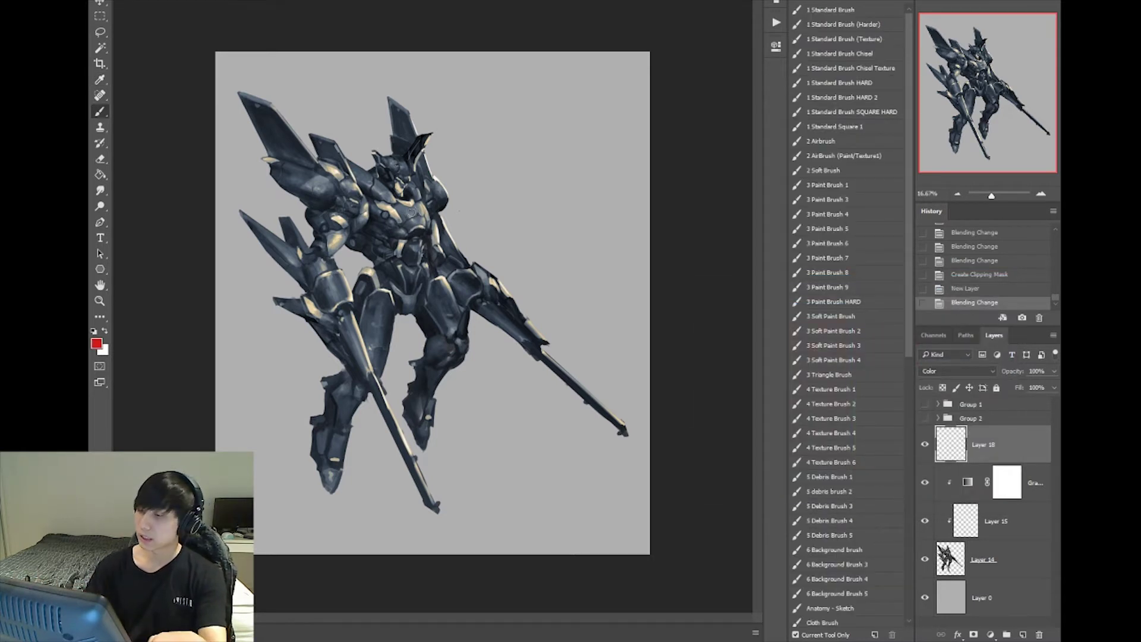
# Brush red over the robot's chest plate, undoing one stray stroke.
pyautogui.hotkey('ctrl', '+')
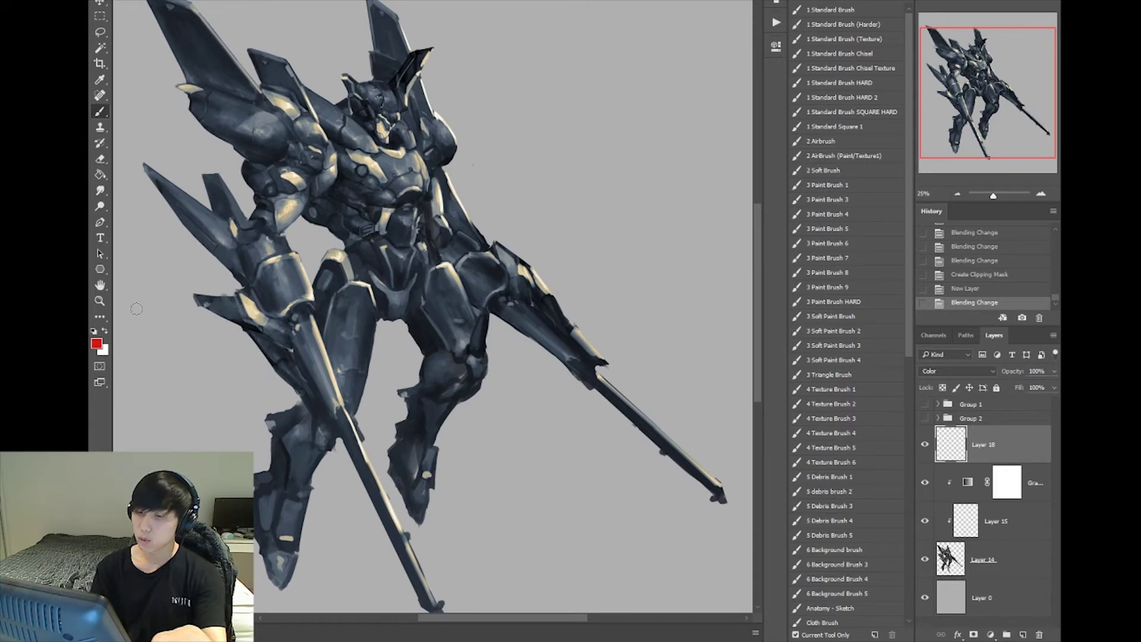
pyautogui.click(96, 343)
pyautogui.press('Return')
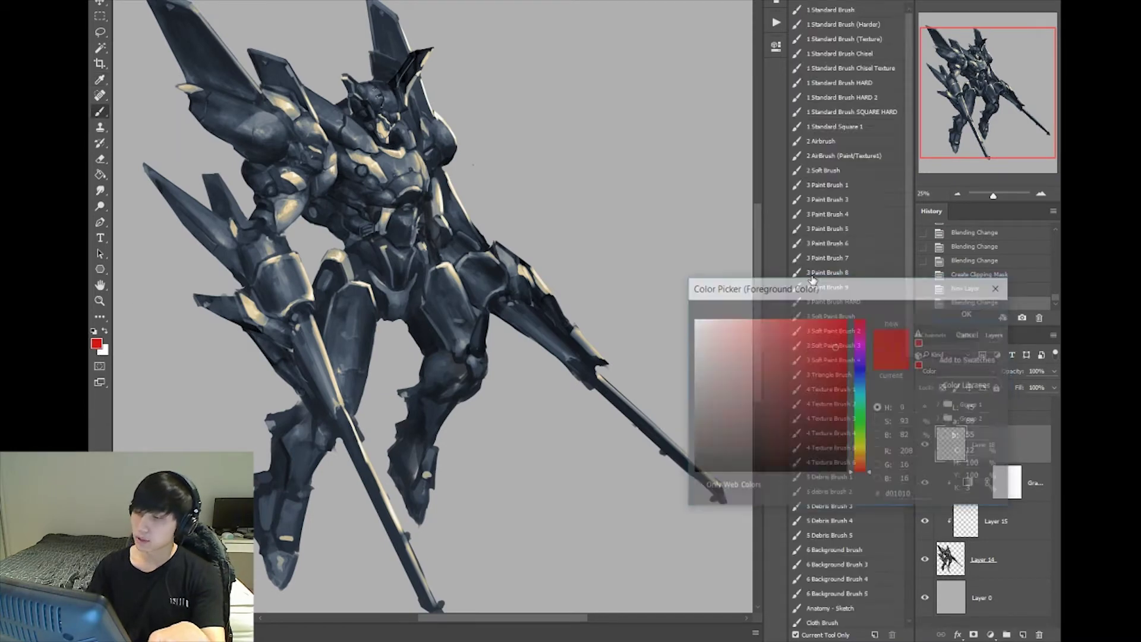
pyautogui.moveTo(390, 171); pyautogui.dragTo(397, 187)
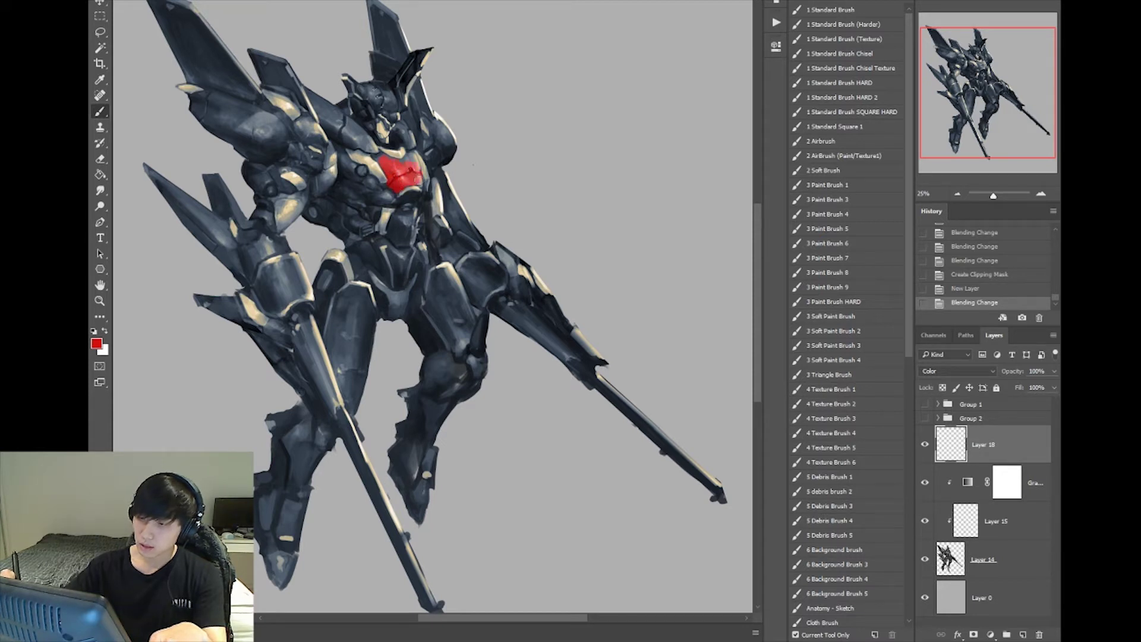
pyautogui.moveTo(410, 161); pyautogui.dragTo(383, 159)
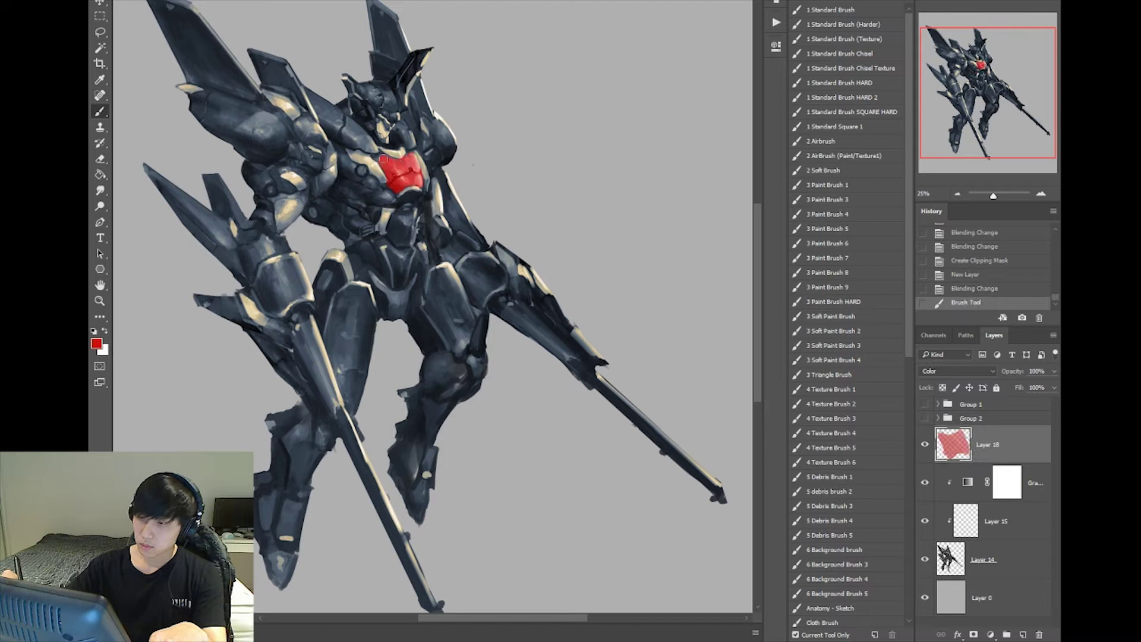
pyautogui.click(352, 131)
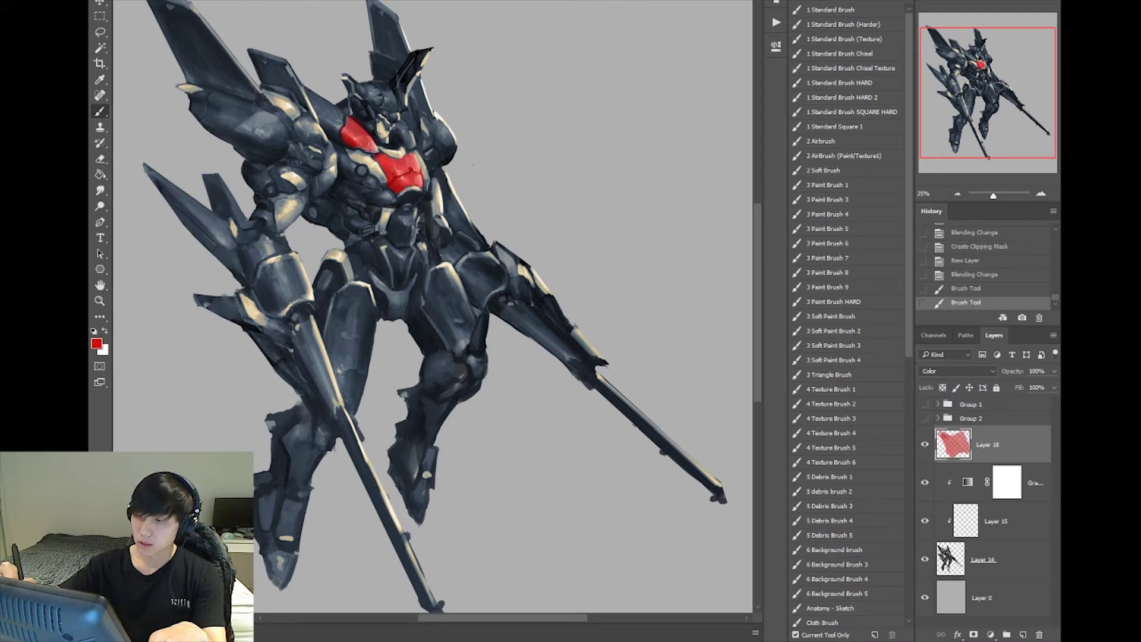
pyautogui.moveTo(367, 144); pyautogui.dragTo(374, 152)
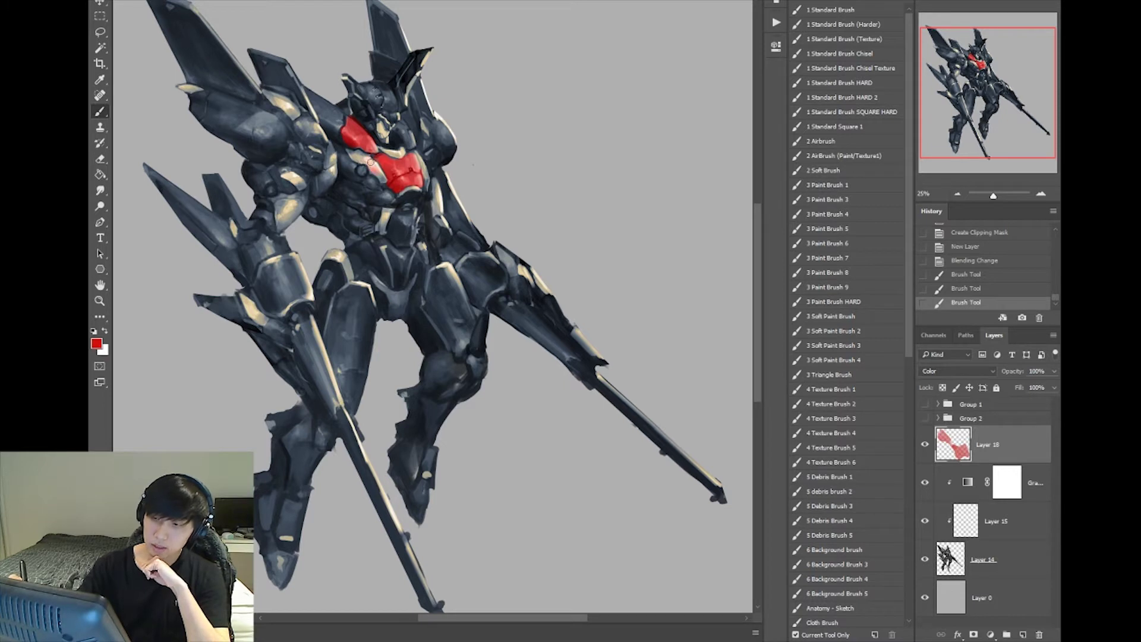
pyautogui.moveTo(375, 168); pyautogui.dragTo(394, 191)
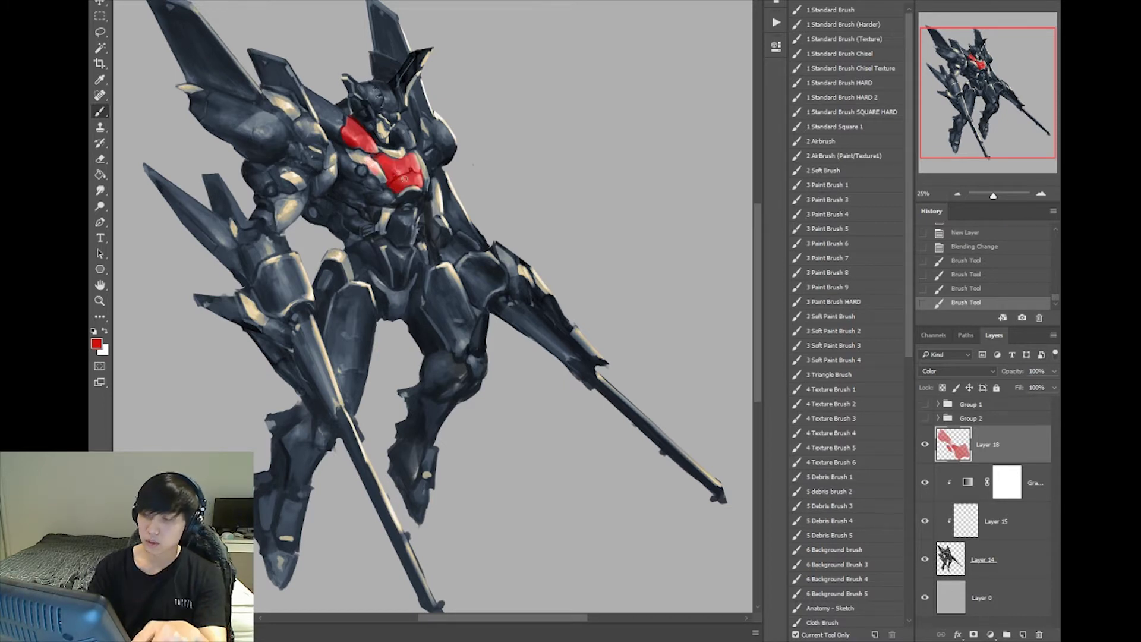
pyautogui.hotkey('ctrl', 'z')
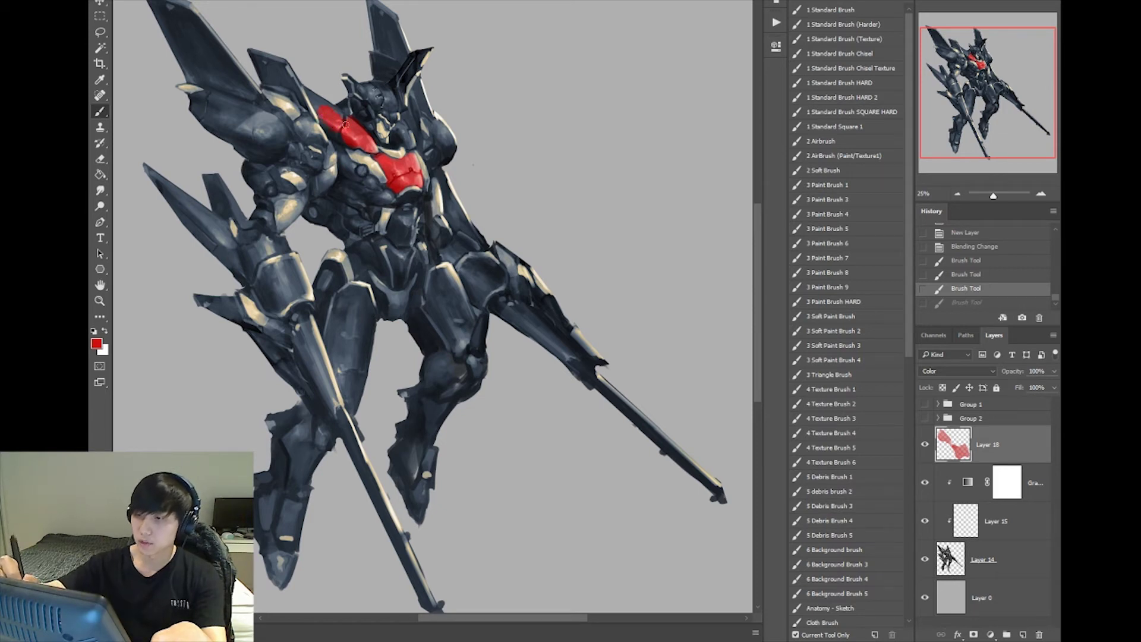
# Paint red over both shoulder plates, the remaining chest and the upper-left wing.
pyautogui.moveTo(322, 110); pyautogui.dragTo(335, 114)
pyautogui.click(347, 137)
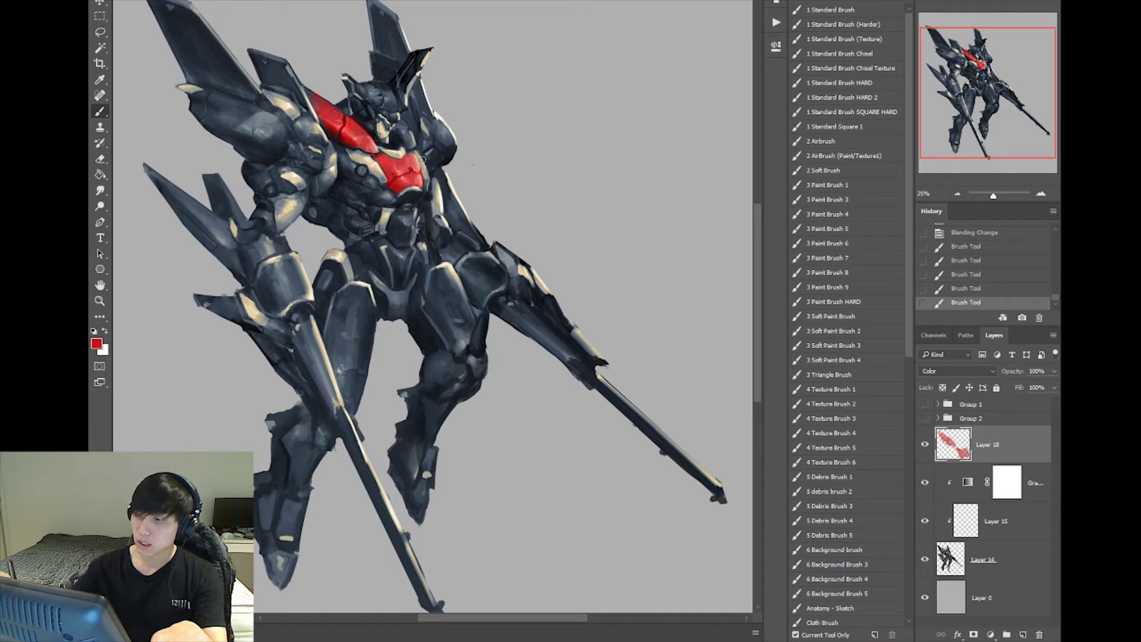
pyautogui.moveTo(423, 159); pyautogui.dragTo(398, 162)
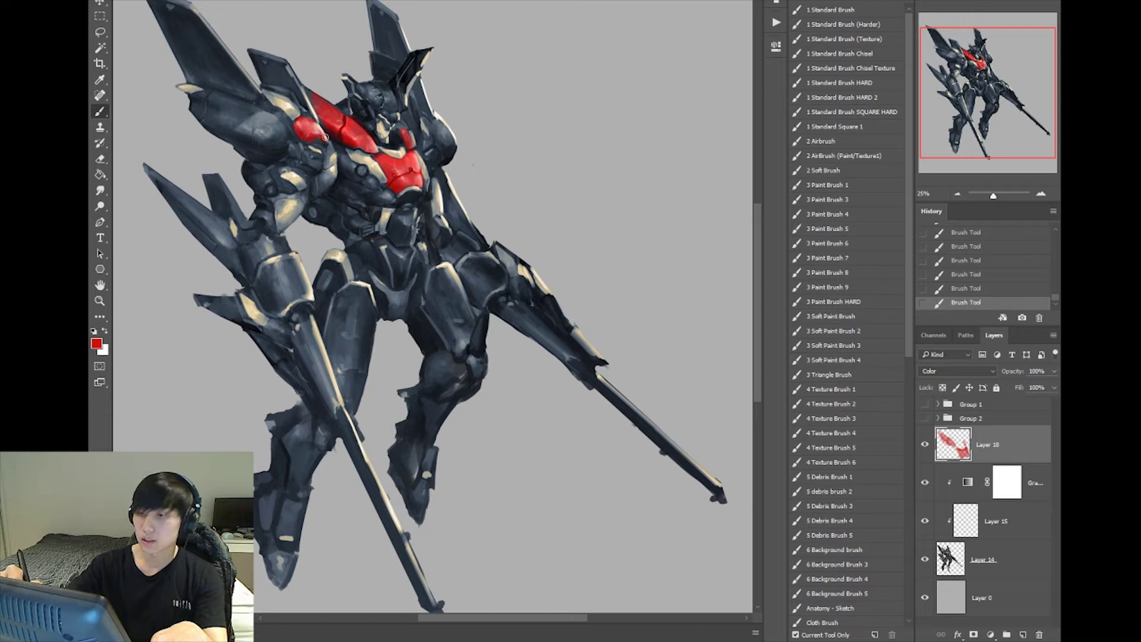
pyautogui.moveTo(305, 119); pyautogui.dragTo(318, 141)
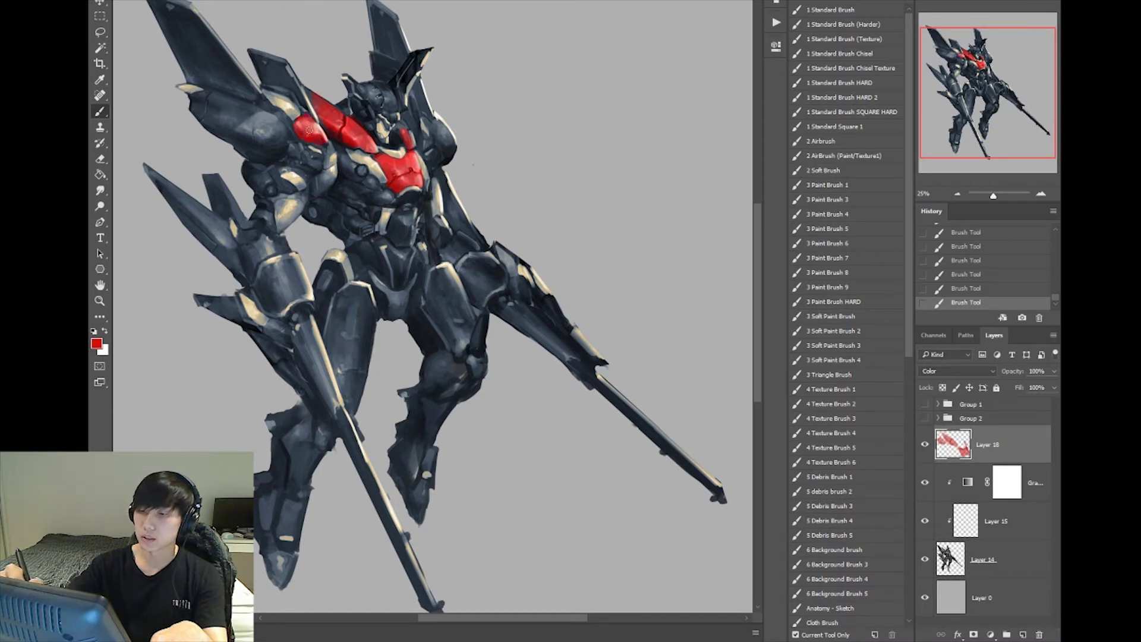
pyautogui.moveTo(246, 133)
pyautogui.mouseDown()
pyautogui.moveTo(270, 134)
pyautogui.moveTo(253, 129)
pyautogui.moveTo(269, 121)
pyautogui.moveTo(269, 143)
pyautogui.mouseUp()
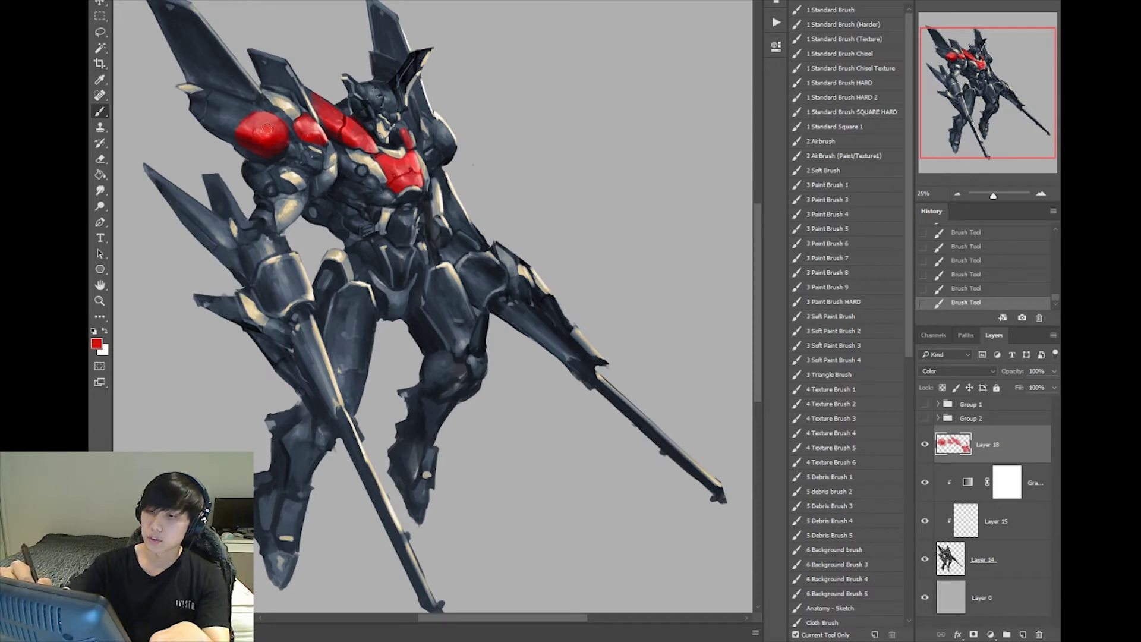
pyautogui.moveTo(260, 108); pyautogui.dragTo(265, 123)
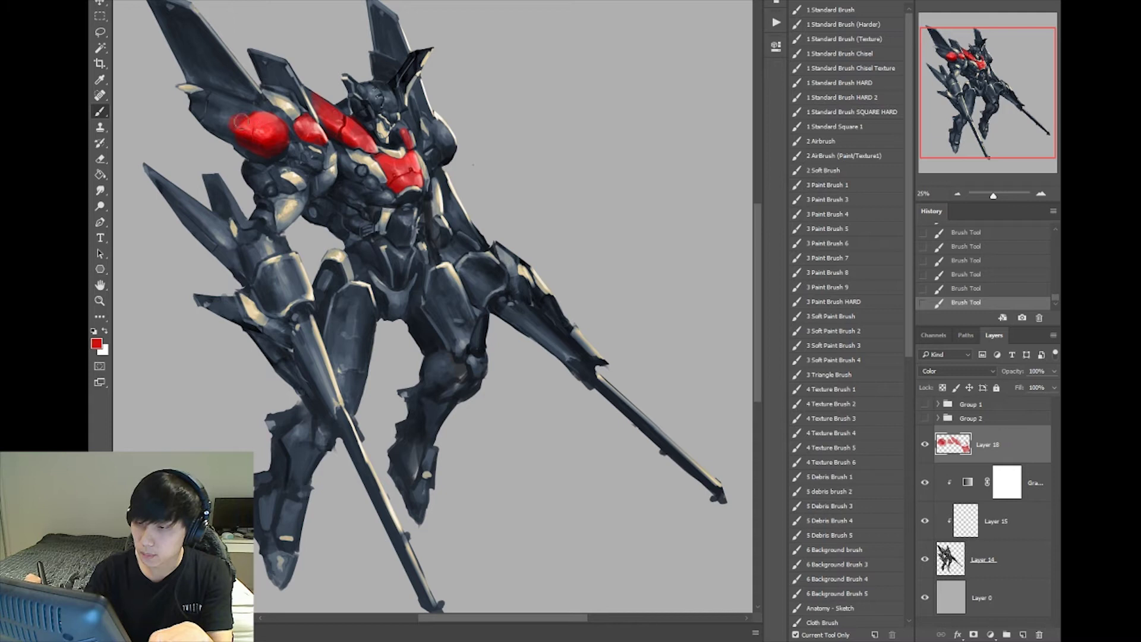
pyautogui.moveTo(232, 130)
pyautogui.mouseDown()
pyautogui.moveTo(210, 109)
pyautogui.moveTo(249, 110)
pyautogui.moveTo(197, 108)
pyautogui.moveTo(270, 122)
pyautogui.moveTo(252, 104)
pyautogui.mouseUp()
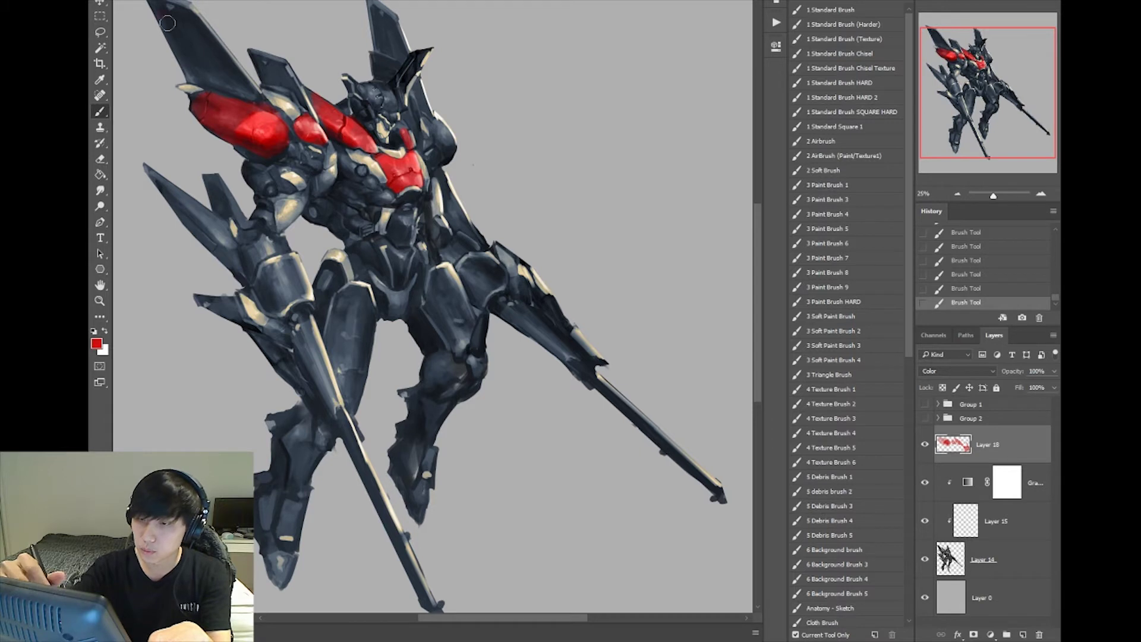
pyautogui.moveTo(167, 23)
pyautogui.mouseDown()
pyautogui.moveTo(210, 88)
pyautogui.moveTo(184, 19)
pyautogui.moveTo(233, 93)
pyautogui.moveTo(197, 31)
pyautogui.moveTo(247, 90)
pyautogui.mouseUp()
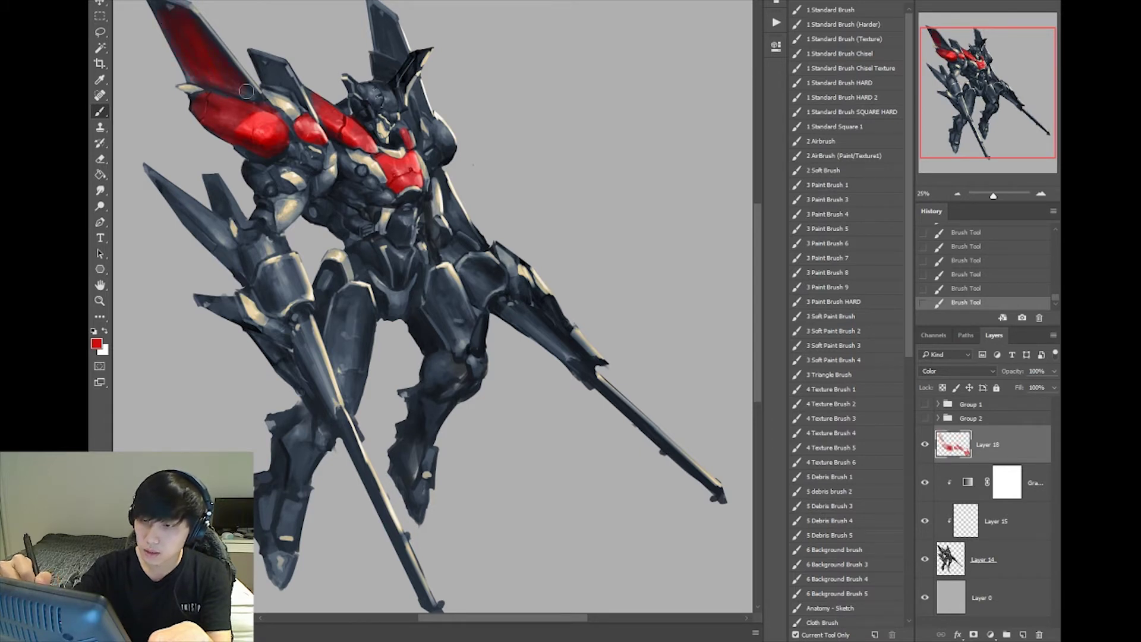
# Brush red onto the lower chest, waist and a thigh plate on Layer 18.
pyautogui.hotkey('ctrl', '-')
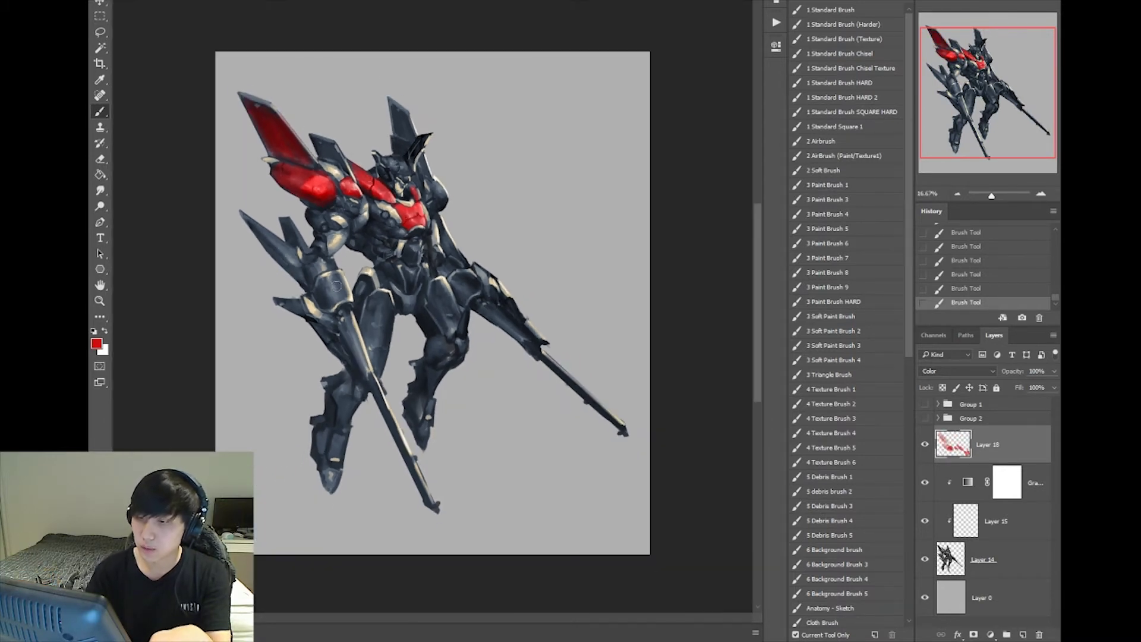
pyautogui.hotkey('ctrl', '+')
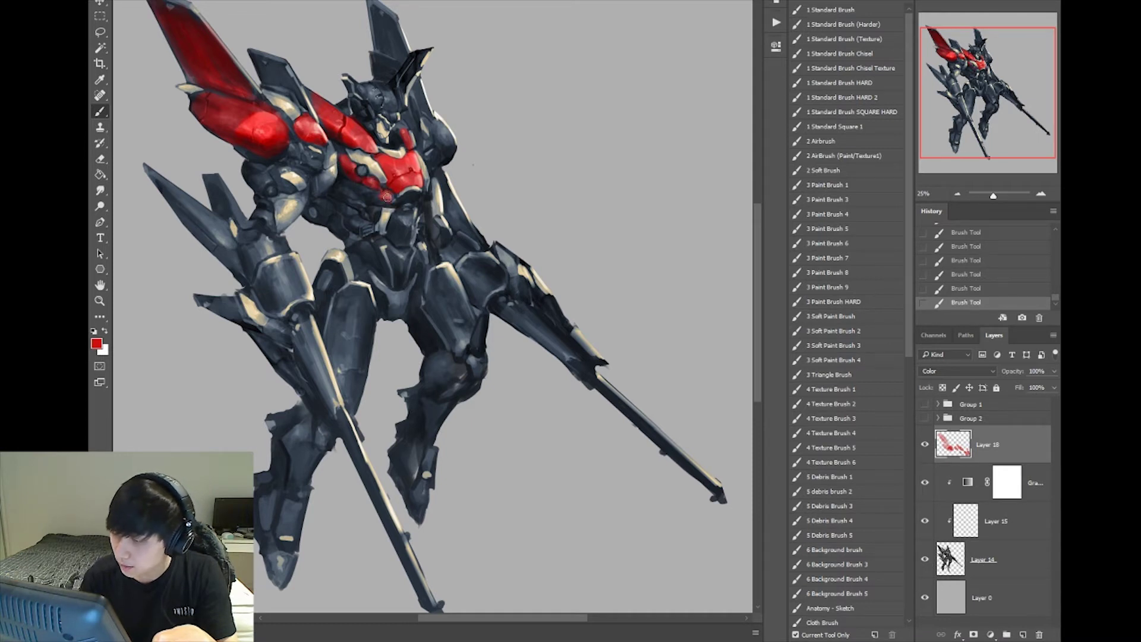
pyautogui.moveTo(387, 198); pyautogui.dragTo(390, 195)
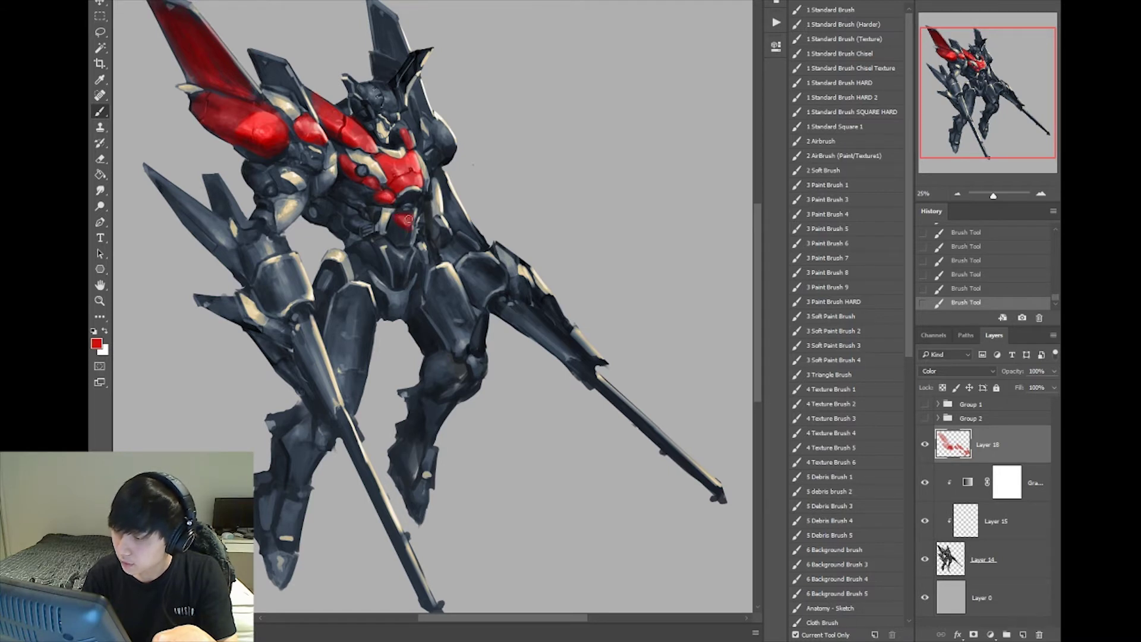
pyautogui.moveTo(409, 220)
pyautogui.mouseDown()
pyautogui.moveTo(393, 238)
pyautogui.moveTo(406, 236)
pyautogui.moveTo(407, 248)
pyautogui.moveTo(391, 244)
pyautogui.moveTo(399, 273)
pyautogui.mouseUp()
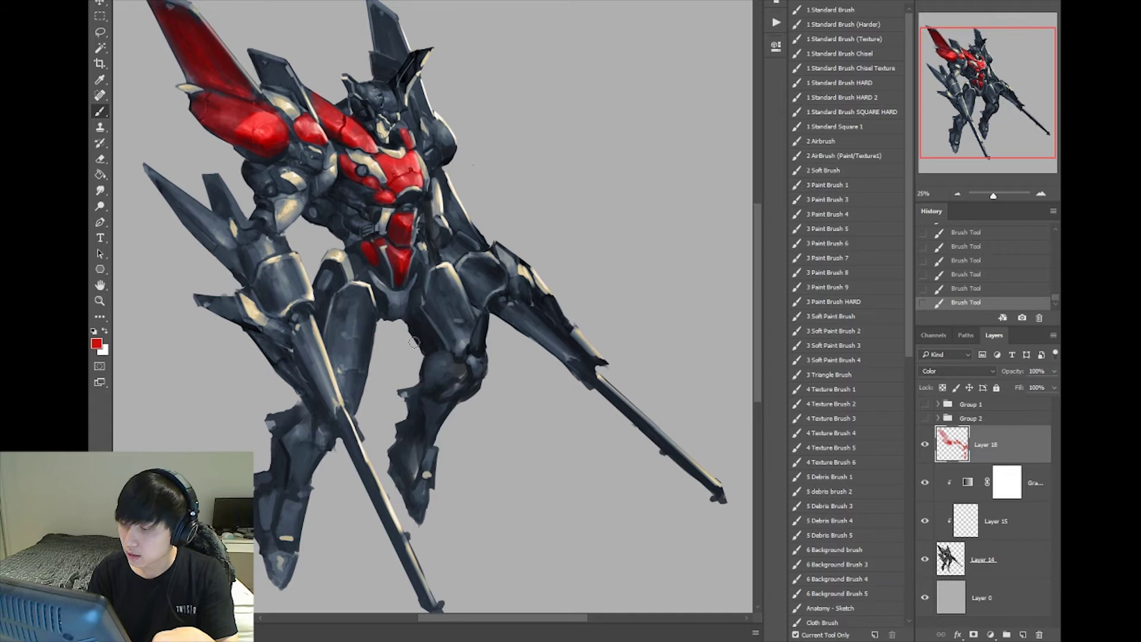
pyautogui.scroll(-1, 419, 254)
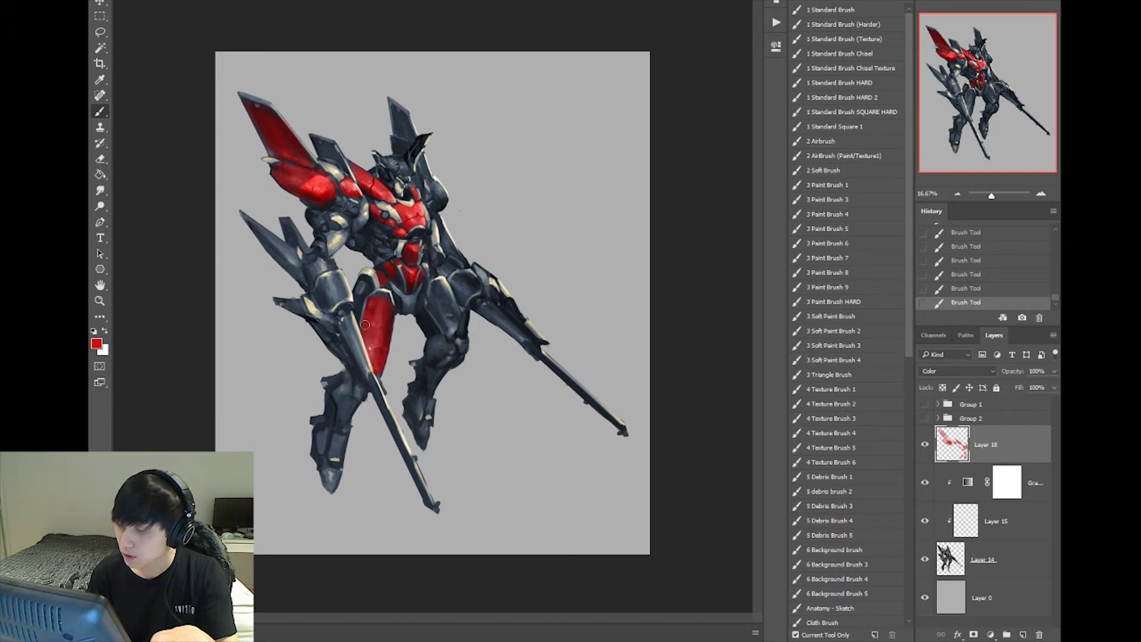
# Paint red down the thigh and lower leg, reverting a trial eraser stroke.
pyautogui.moveTo(438, 304); pyautogui.dragTo(448, 318)
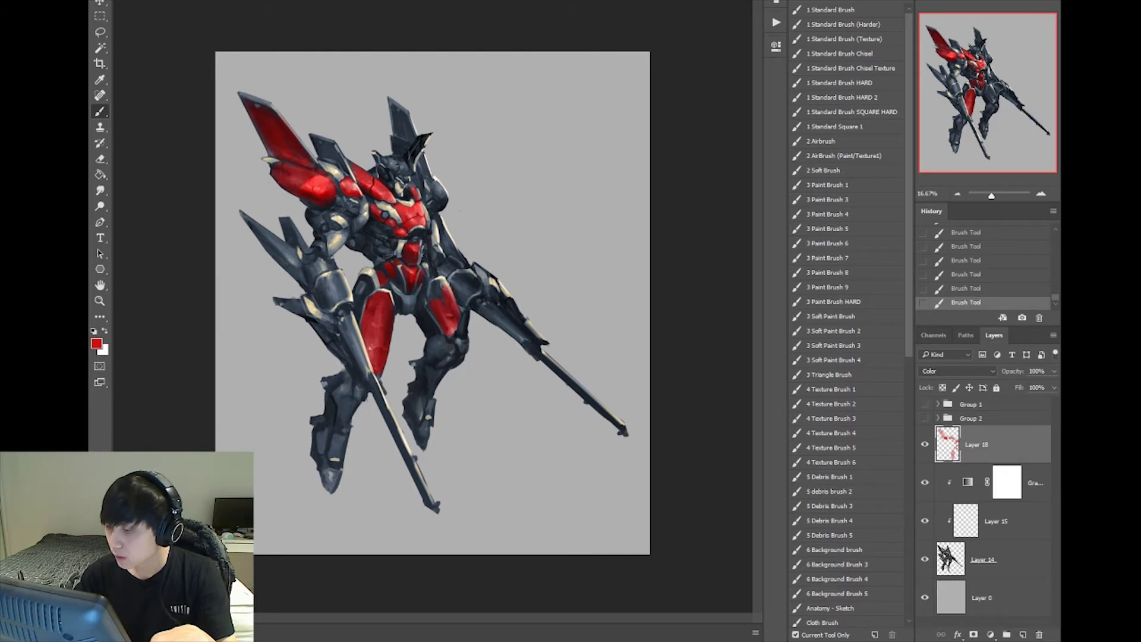
pyautogui.moveTo(431, 303); pyautogui.dragTo(464, 315)
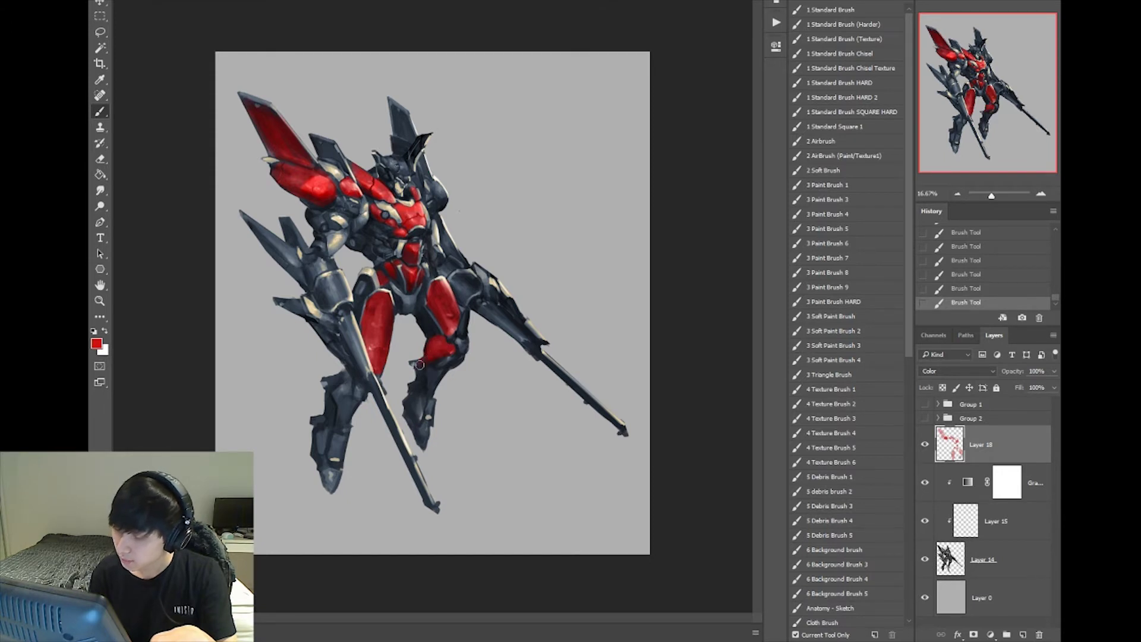
pyautogui.moveTo(417, 386); pyautogui.dragTo(416, 405)
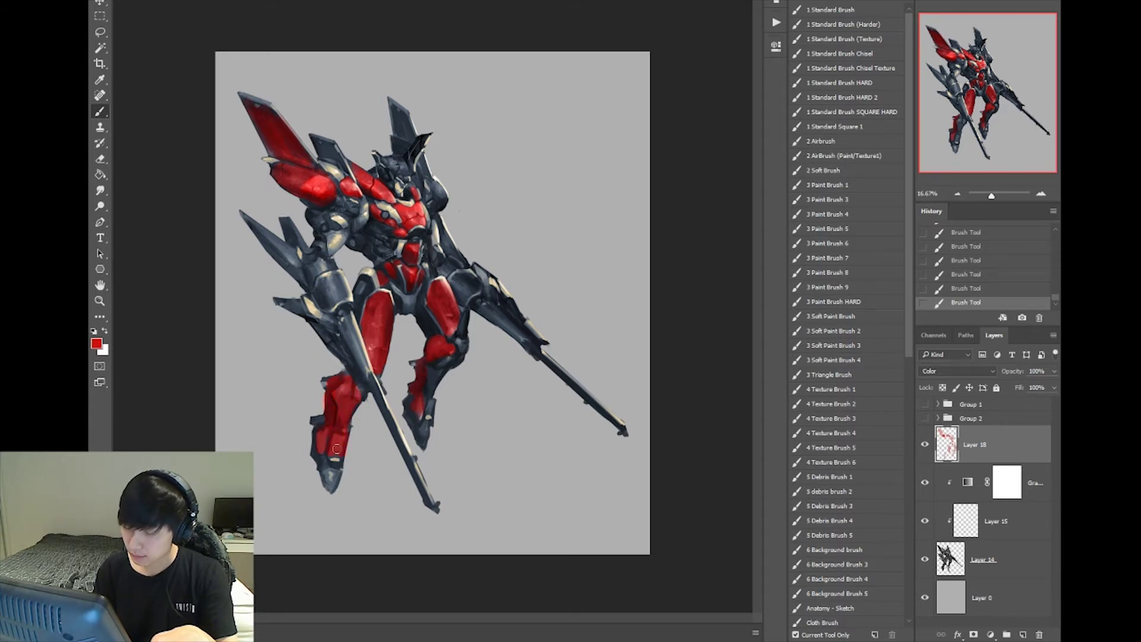
pyautogui.press('e')
pyautogui.moveTo(339, 440); pyautogui.dragTo(344, 469)
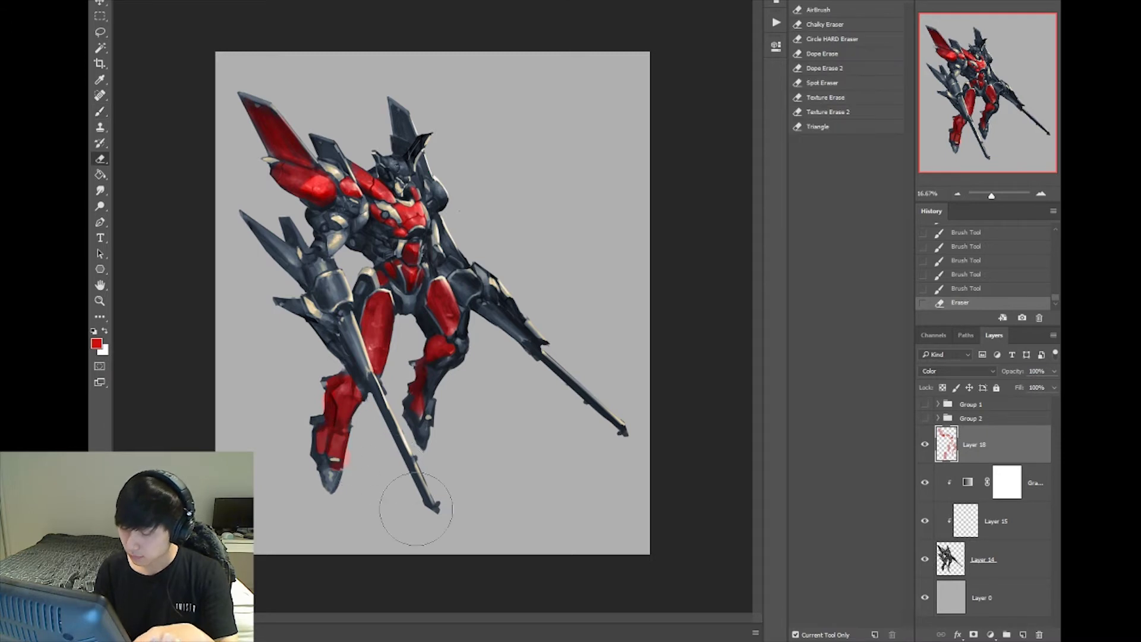
pyautogui.hotkey('ctrl', 'z')
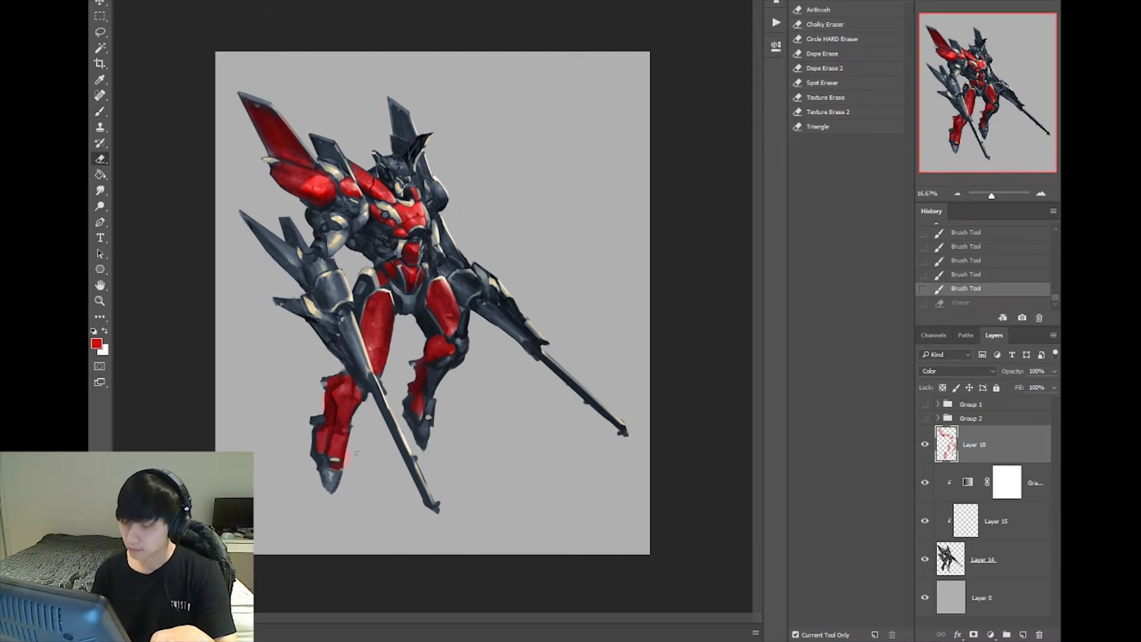
pyautogui.hotkey('ctrl', 'z')
pyautogui.press('b')
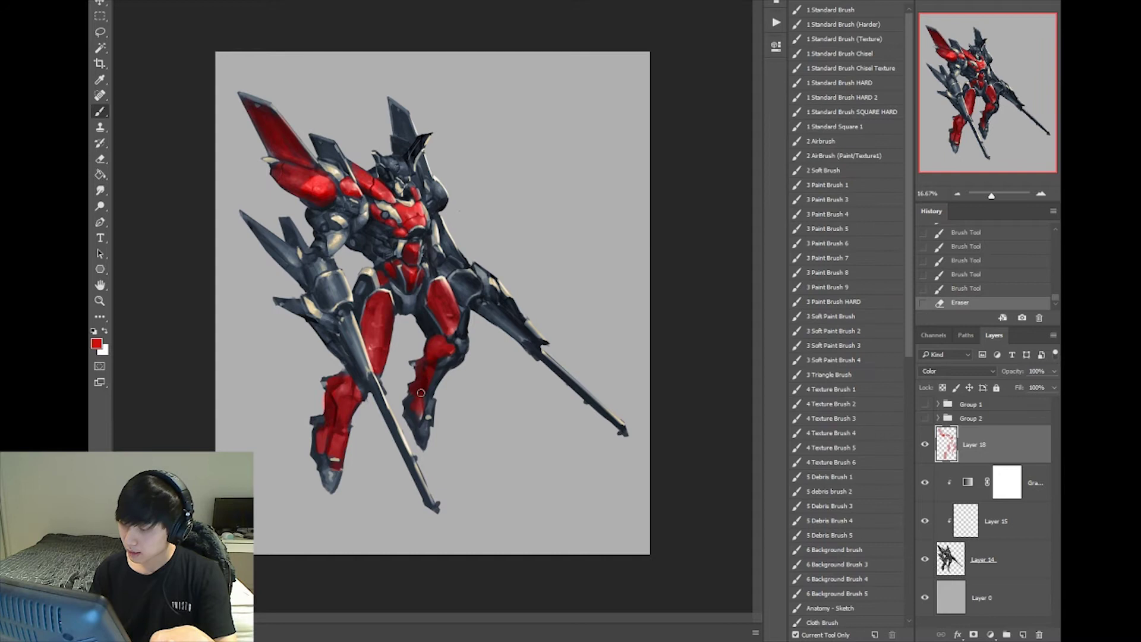
# Paint red onto the knee, chest armour, lower-left wing blade and torso.
pyautogui.moveTo(449, 365); pyautogui.dragTo(449, 350)
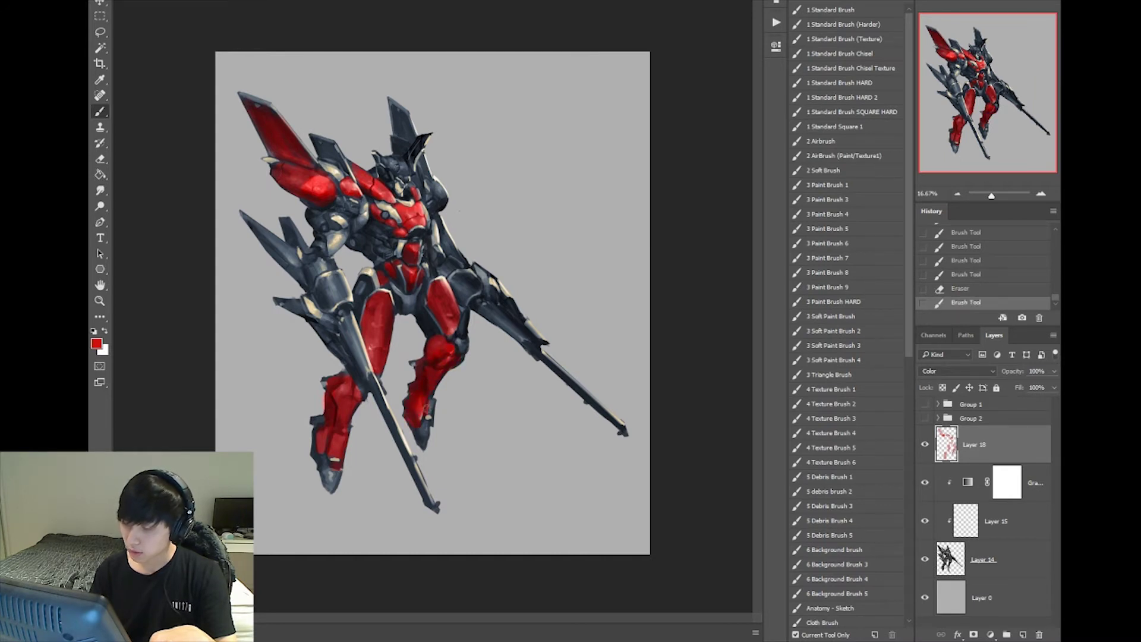
pyautogui.click(429, 392)
pyautogui.click(424, 317)
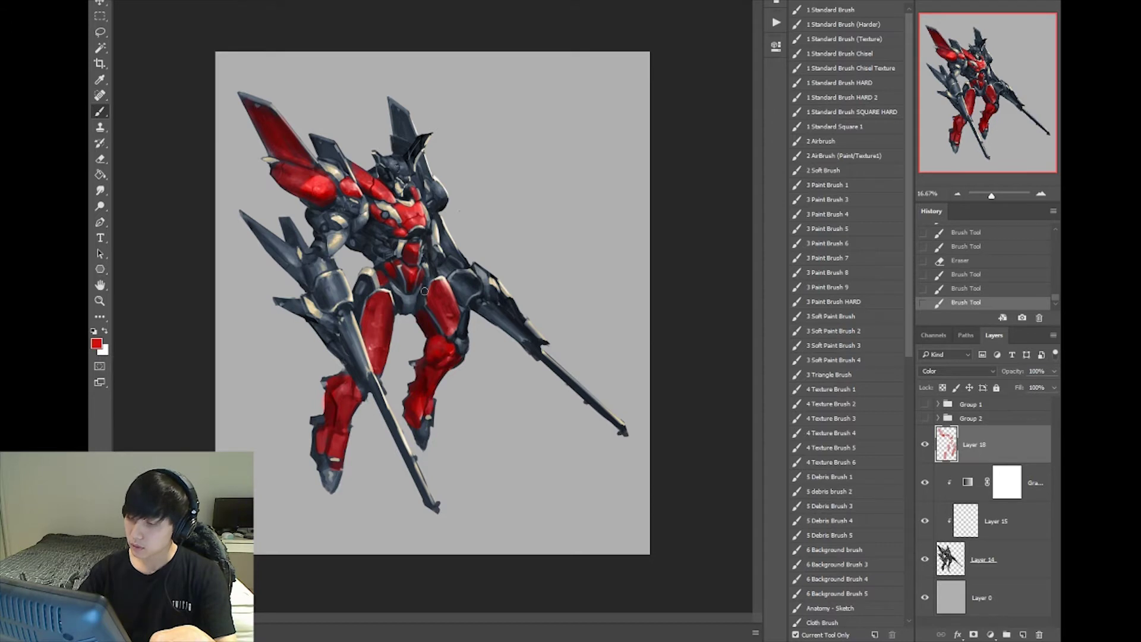
pyautogui.click(410, 285)
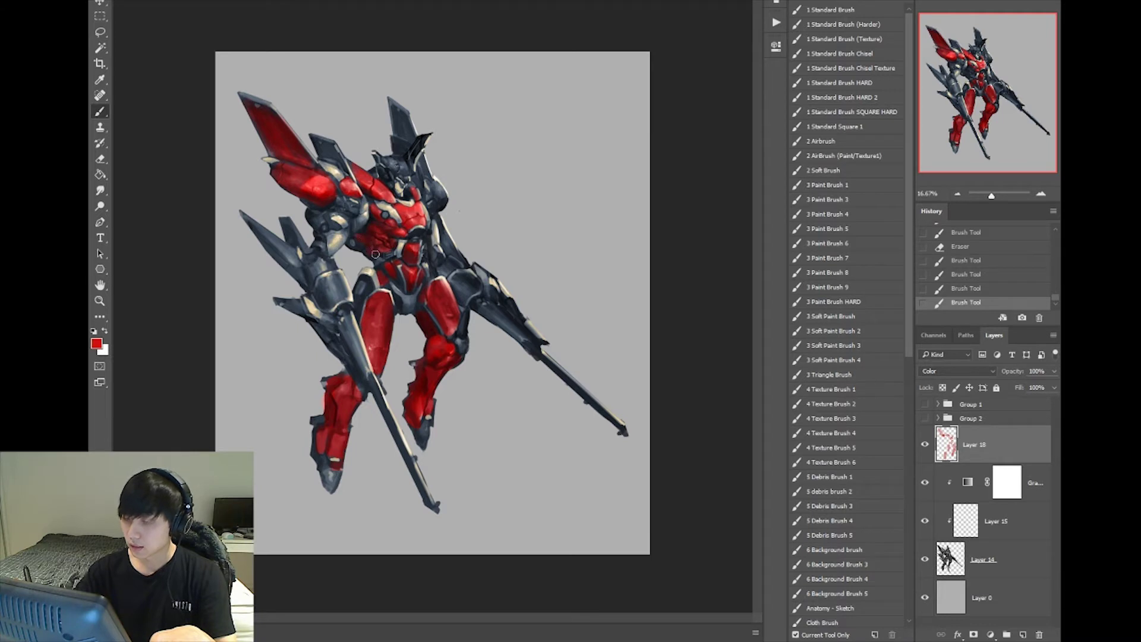
pyautogui.click(373, 252)
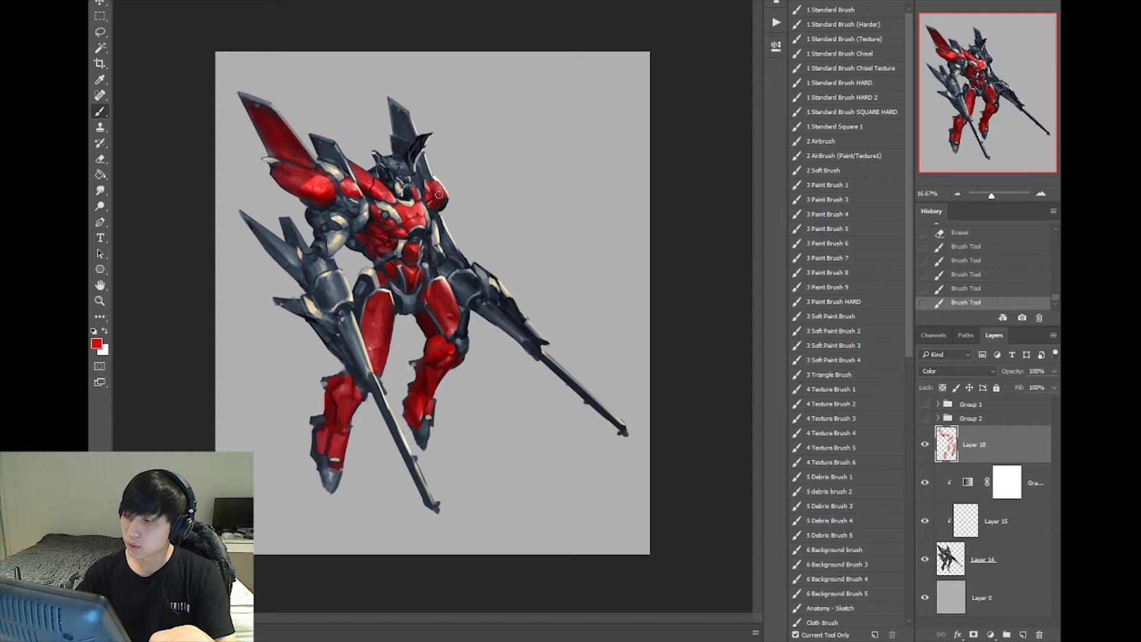
pyautogui.click(439, 194)
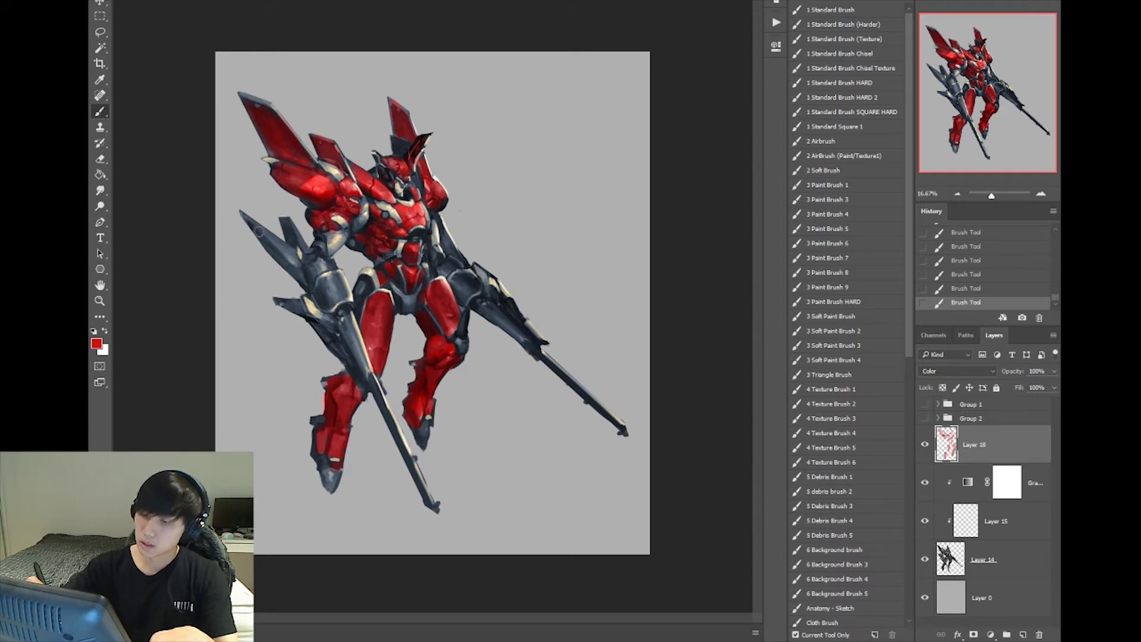
pyautogui.moveTo(251, 222); pyautogui.dragTo(286, 259)
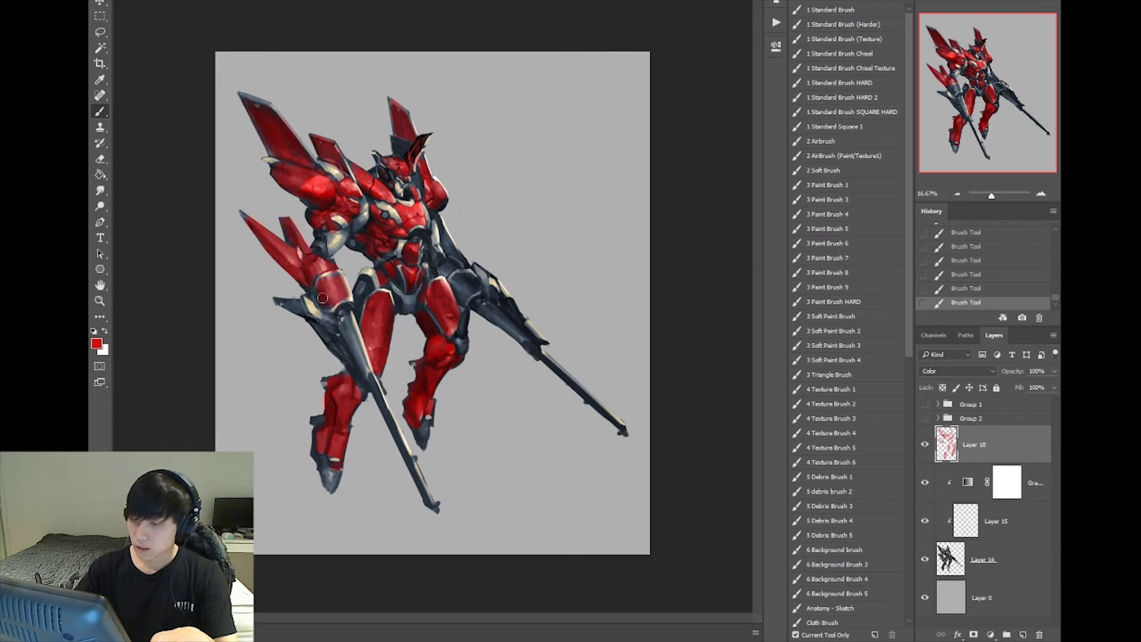
pyautogui.moveTo(478, 286)
pyautogui.mouseDown()
pyautogui.moveTo(460, 280)
pyautogui.moveTo(464, 299)
pyautogui.moveTo(443, 267)
pyautogui.moveTo(491, 306)
pyautogui.moveTo(499, 299)
pyautogui.mouseUp()
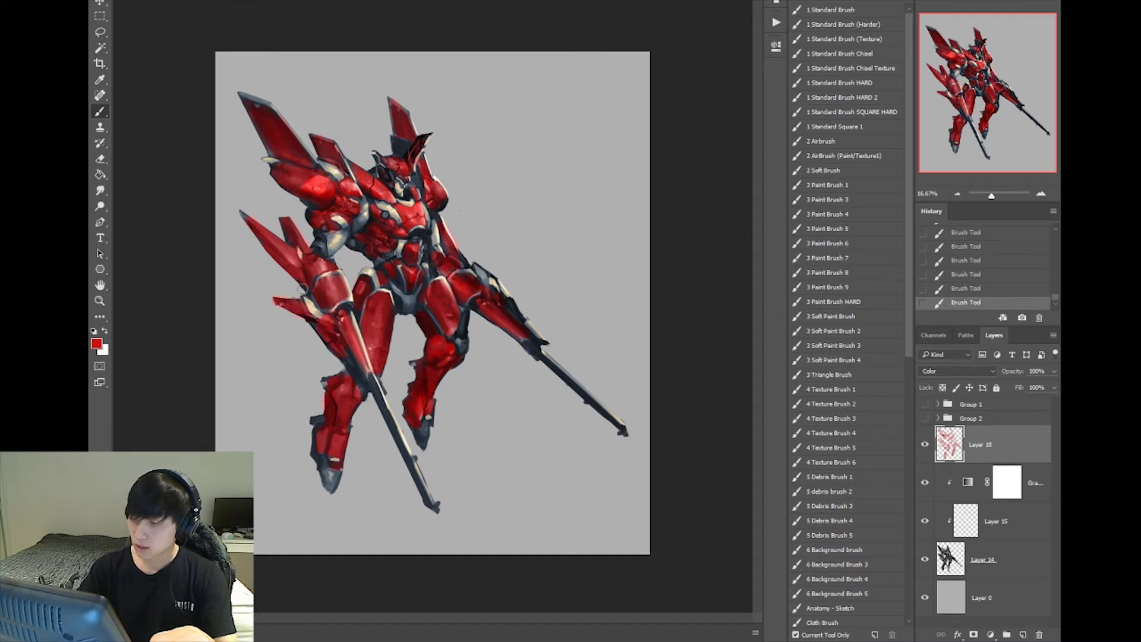
pyautogui.hotkey('ctrl', '-')
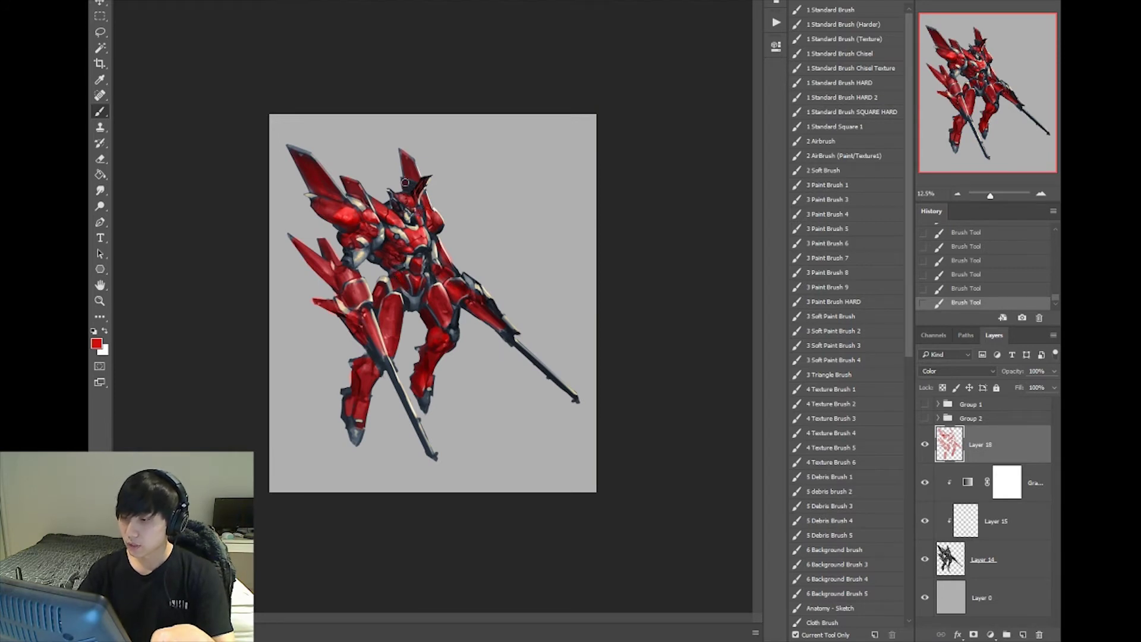
# Erase part of the red on the left wing edges, lower left leg and right knee.
pyautogui.hotkey('ctrl', '-')
pyautogui.hotkey('ctrl', '+')
pyautogui.hotkey('ctrl', '+')
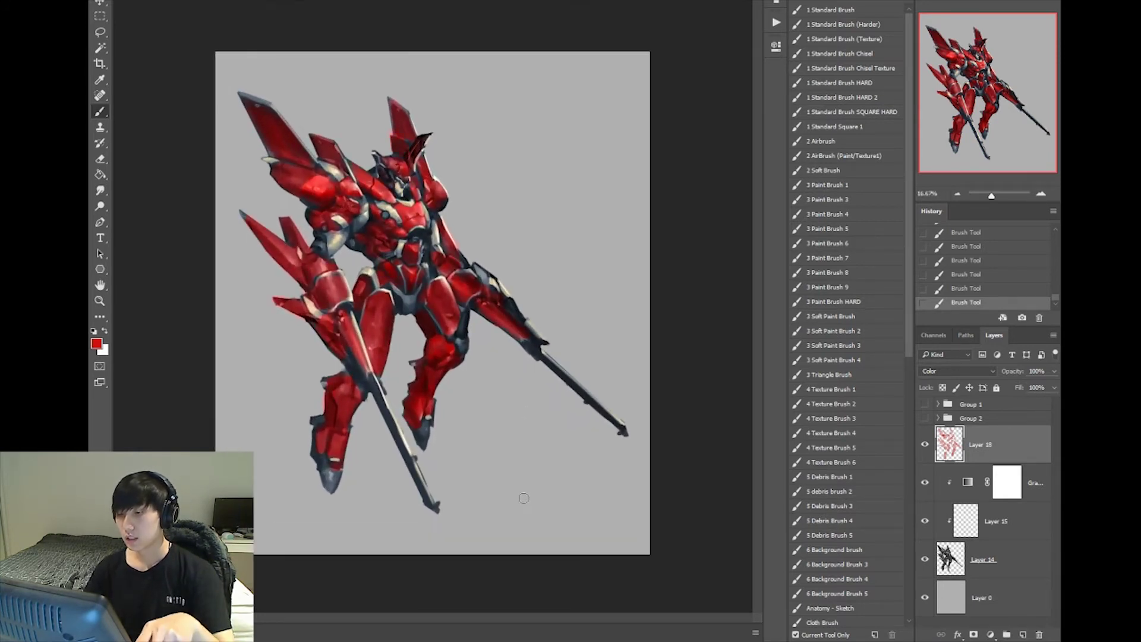
pyautogui.press('e')
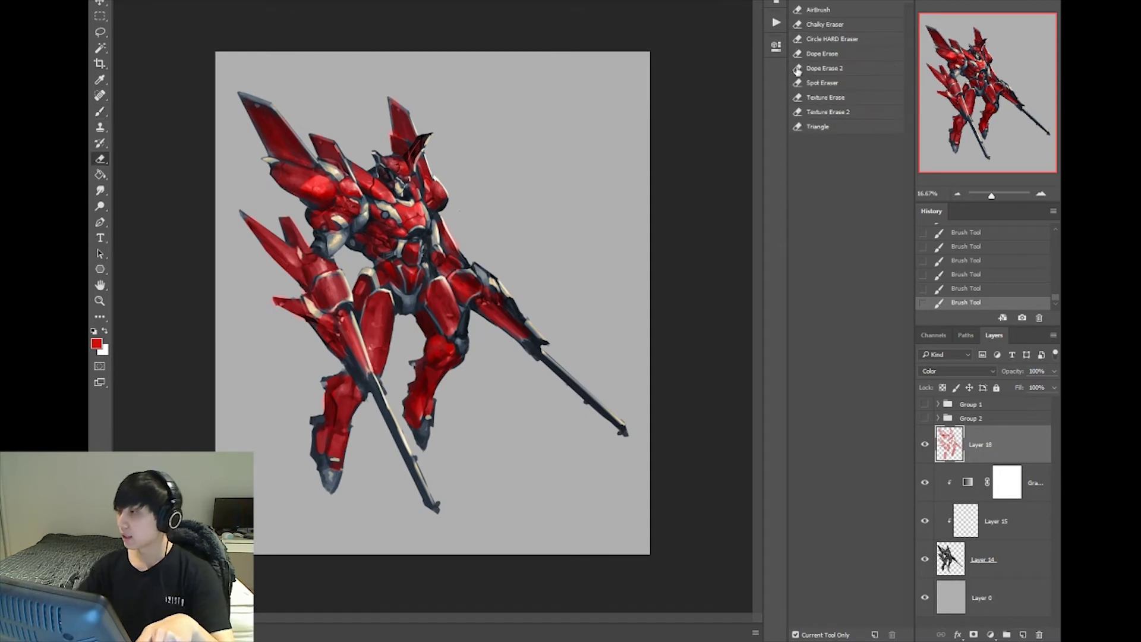
pyautogui.moveTo(267, 106)
pyautogui.mouseDown()
pyautogui.moveTo(256, 128)
pyautogui.moveTo(285, 143)
pyautogui.mouseUp()
pyautogui.moveTo(255, 224); pyautogui.dragTo(239, 228)
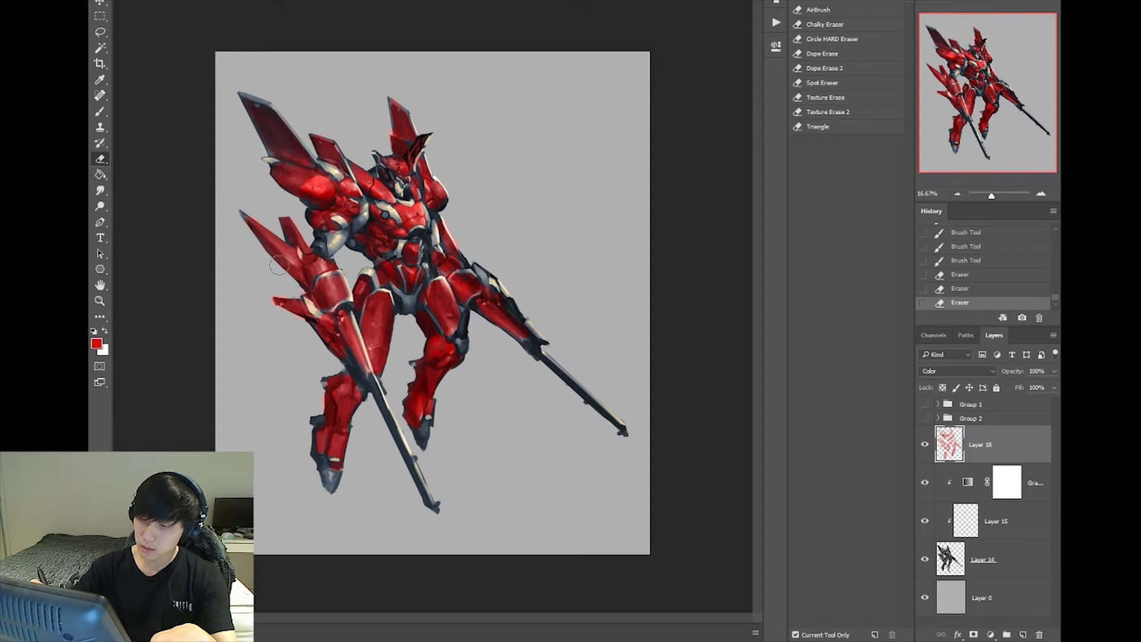
pyautogui.moveTo(279, 265)
pyautogui.mouseDown()
pyautogui.moveTo(310, 323)
pyautogui.moveTo(282, 290)
pyautogui.moveTo(321, 324)
pyautogui.mouseUp()
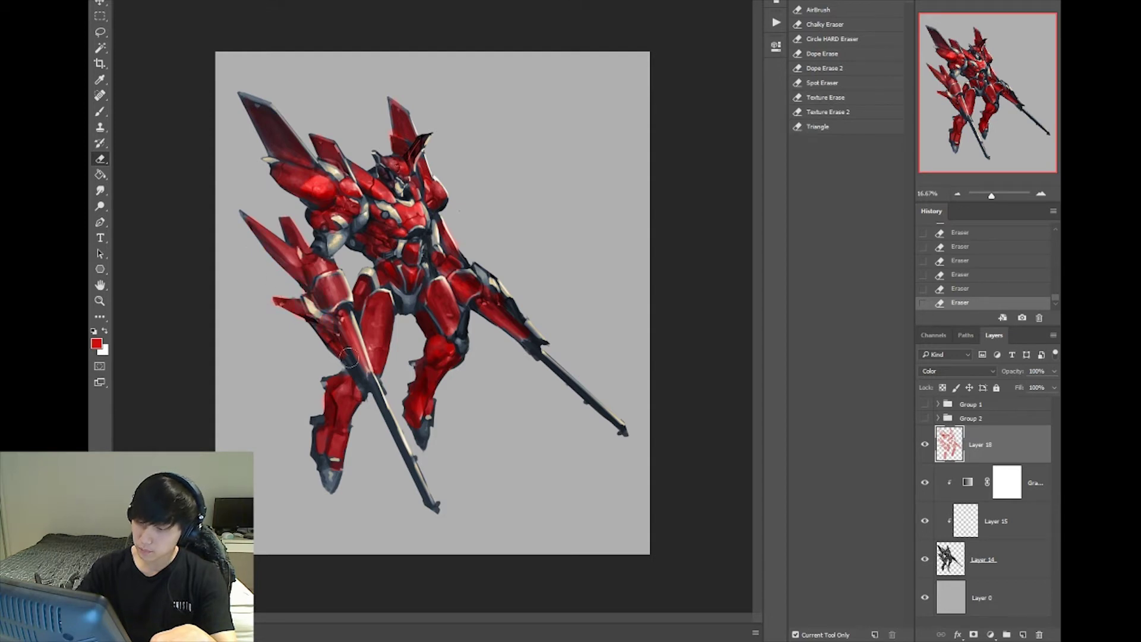
pyautogui.moveTo(324, 401)
pyautogui.mouseDown()
pyautogui.moveTo(323, 454)
pyautogui.moveTo(338, 467)
pyautogui.mouseUp()
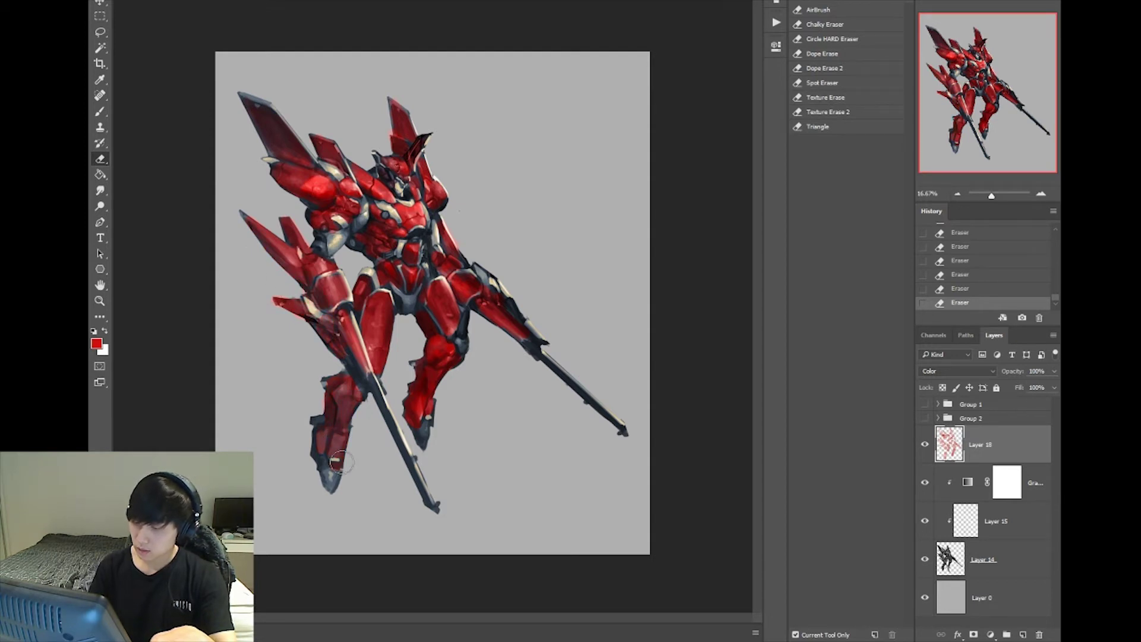
pyautogui.moveTo(443, 376)
pyautogui.mouseDown()
pyautogui.moveTo(449, 347)
pyautogui.moveTo(426, 351)
pyautogui.moveTo(406, 307)
pyautogui.moveTo(442, 375)
pyautogui.mouseUp()
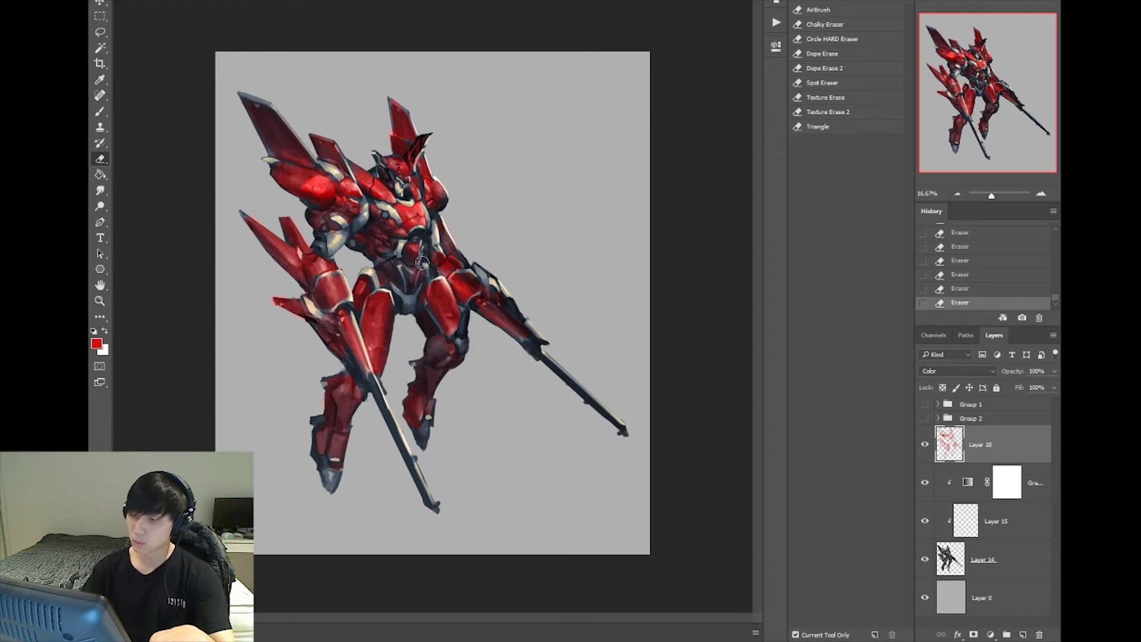
# Add a short red stroke near the hip and flip the canvas horizontally.
pyautogui.hotkey('ctrl', '-')
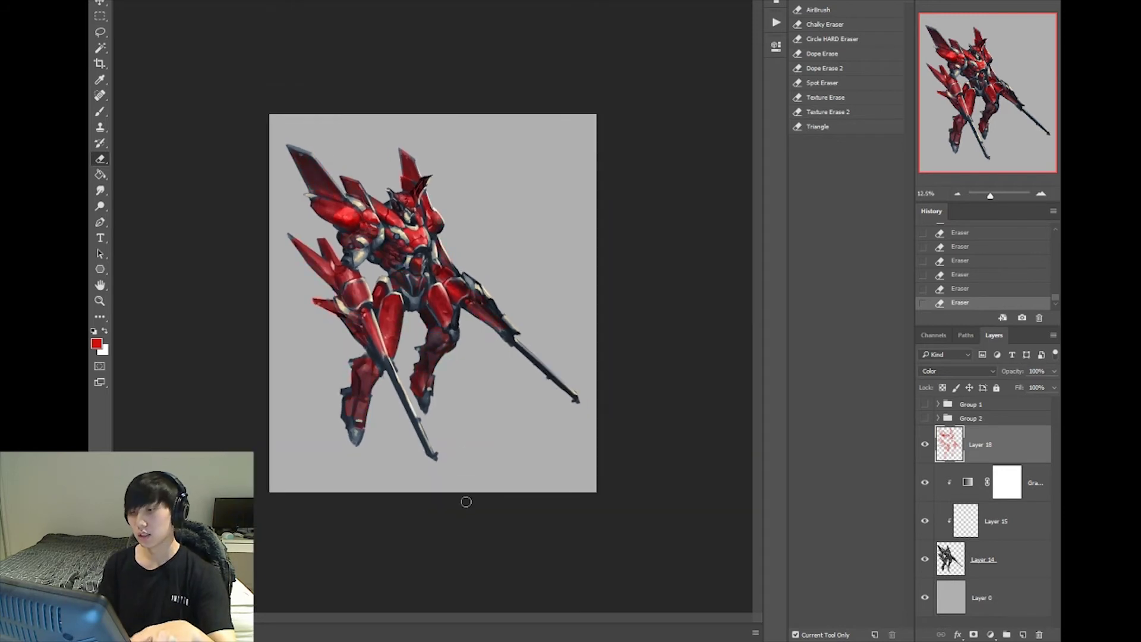
pyautogui.press('b')
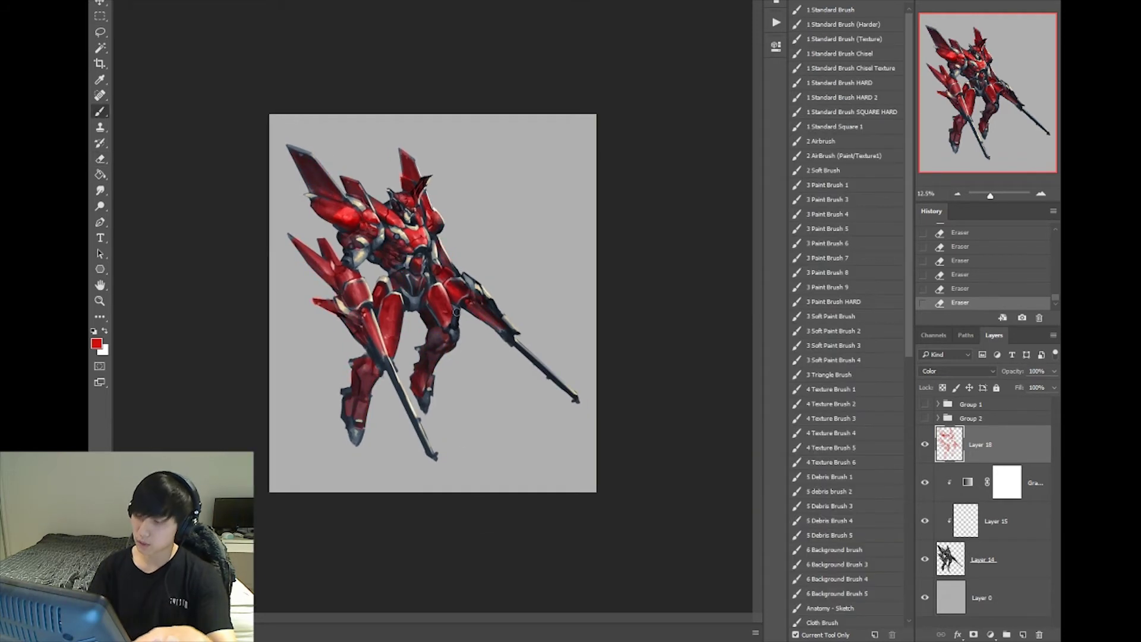
pyautogui.moveTo(455, 324); pyautogui.dragTo(458, 327)
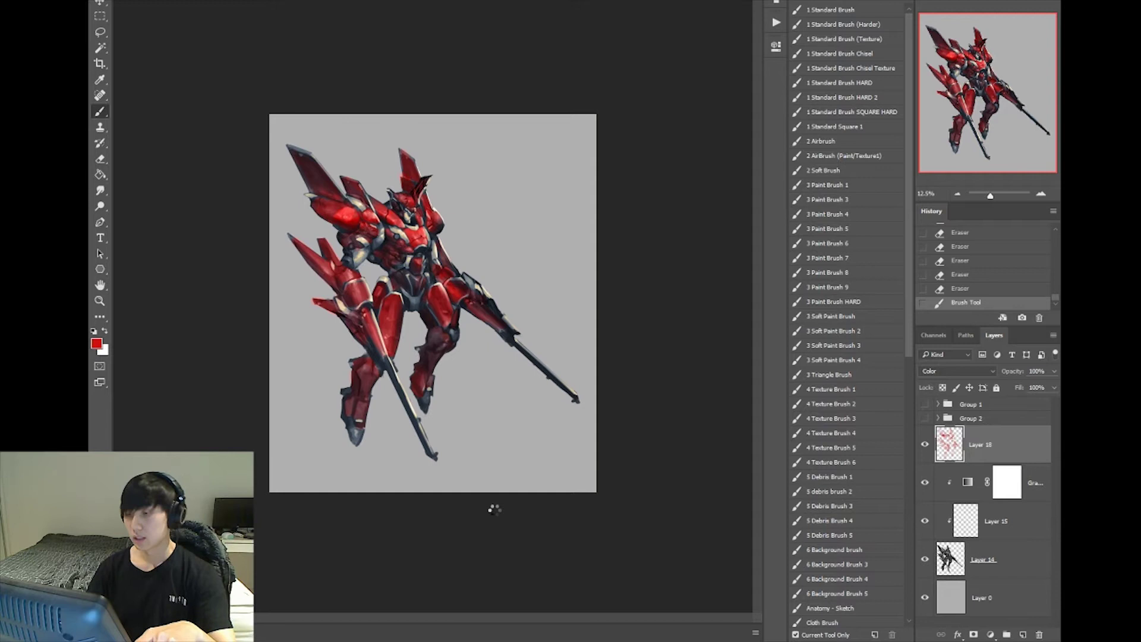
pyautogui.press('h')
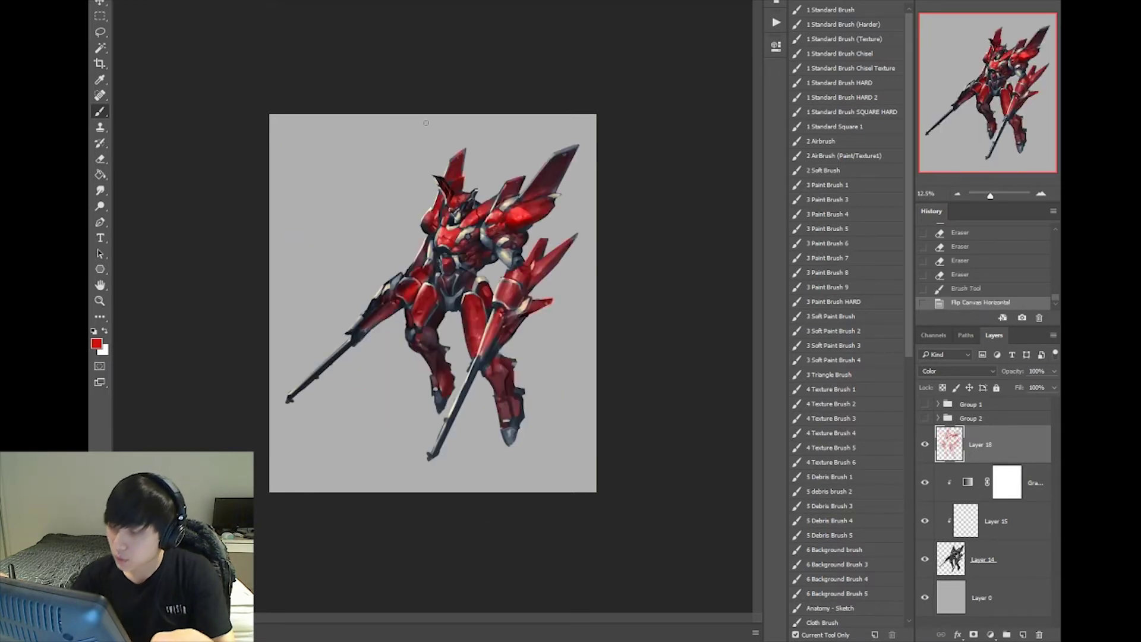
# Dab red near the robot's head, then compare the image with Layer 18 hidden and shown.
pyautogui.hotkey('ctrl', '=')
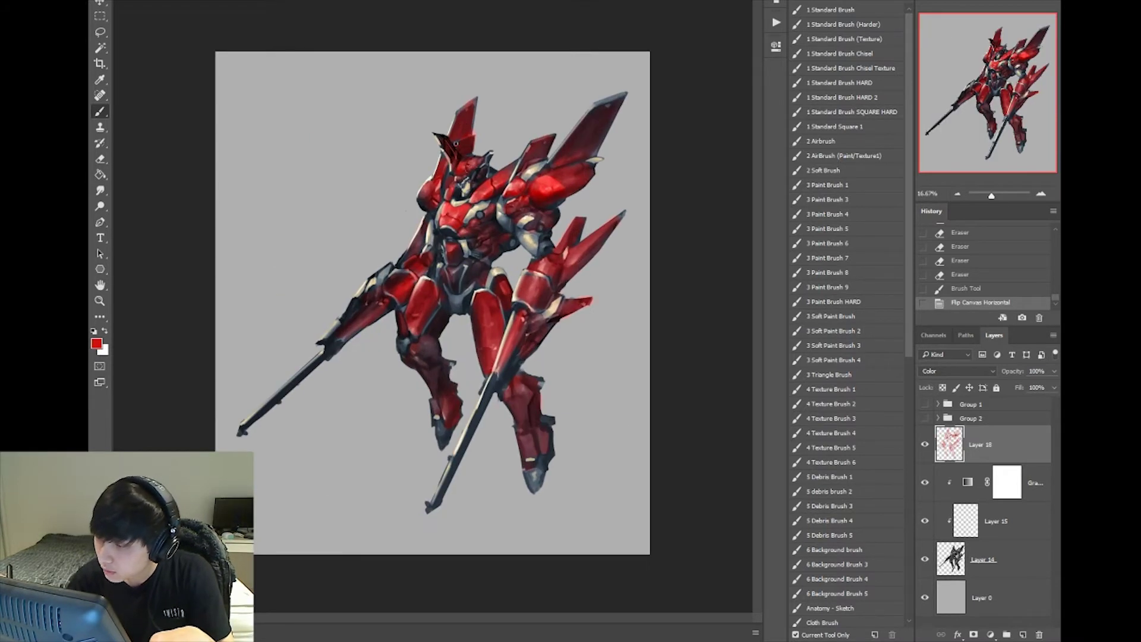
pyautogui.click(455, 166)
pyautogui.click(452, 160)
pyautogui.click(451, 160)
pyautogui.click(452, 160)
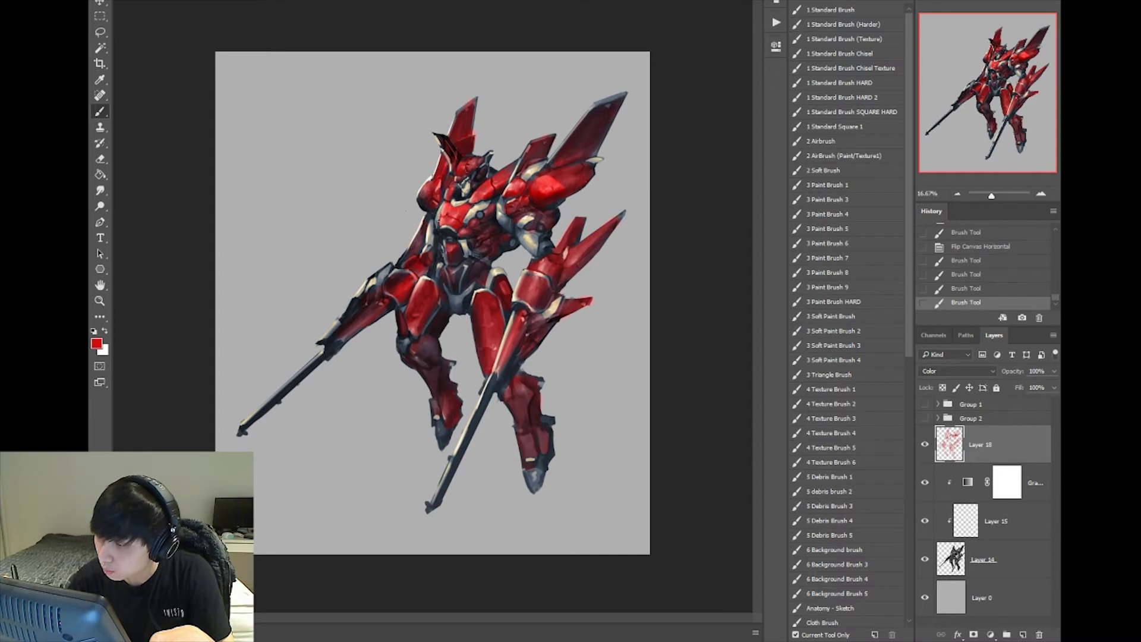
pyautogui.click(423, 198)
pyautogui.click(434, 210)
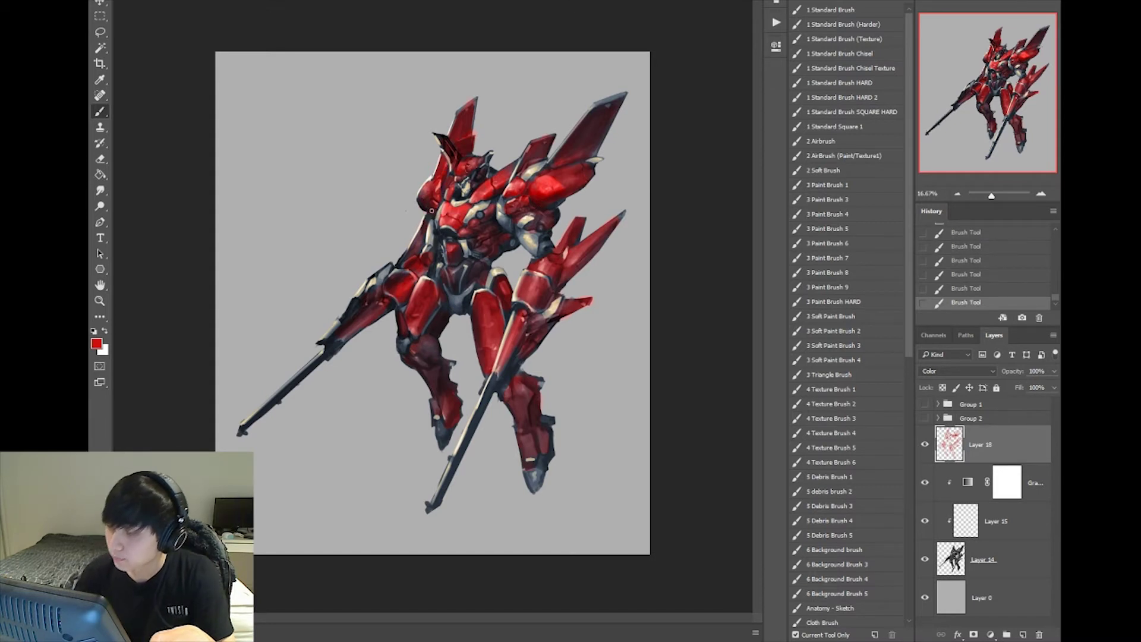
pyautogui.hotkey('ctrl', '-')
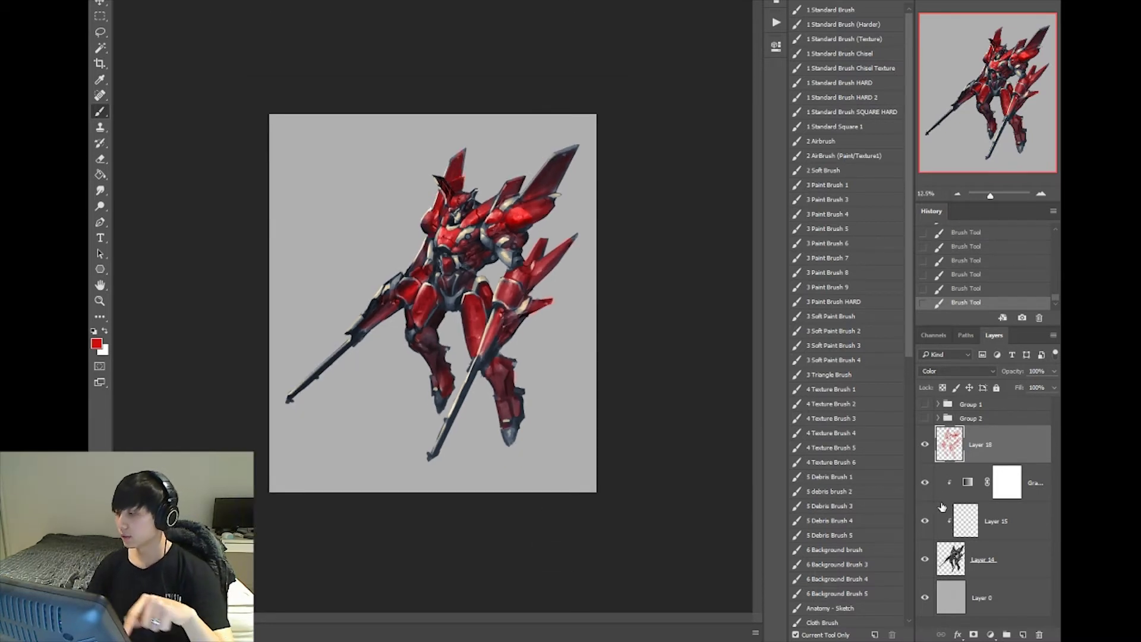
pyautogui.click(925, 445)
pyautogui.click(924, 445)
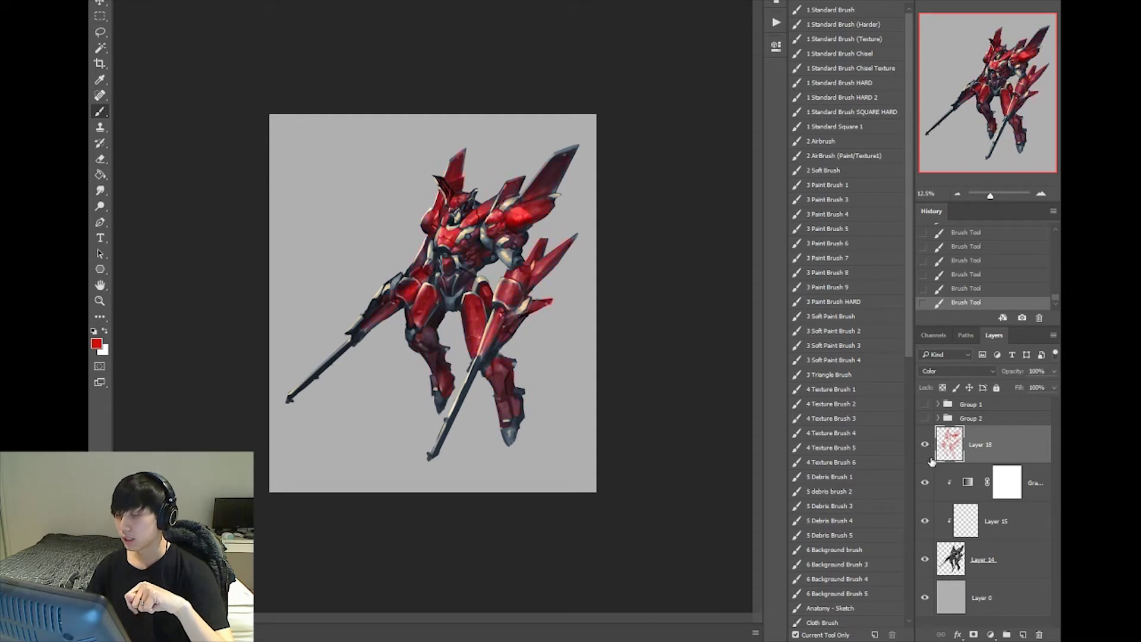
# Add a new Layer 19 clipped to Layer 18 and set it to Color blend mode.
pyautogui.click(1024, 635)
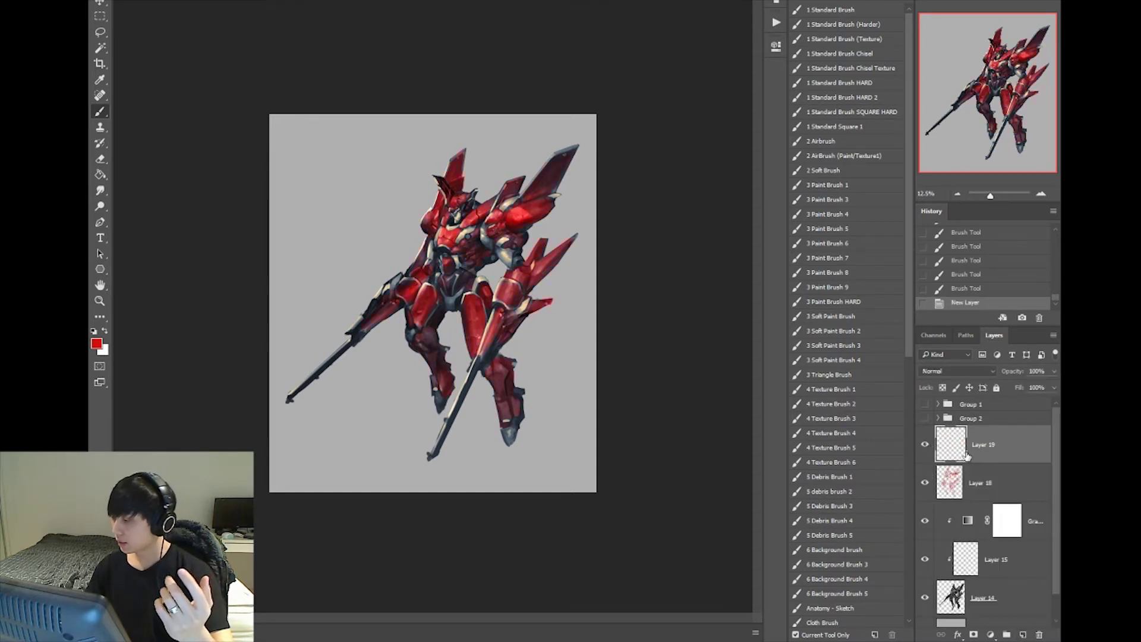
pyautogui.keyDown('alt'); pyautogui.click(967, 479); pyautogui.keyUp('alt')
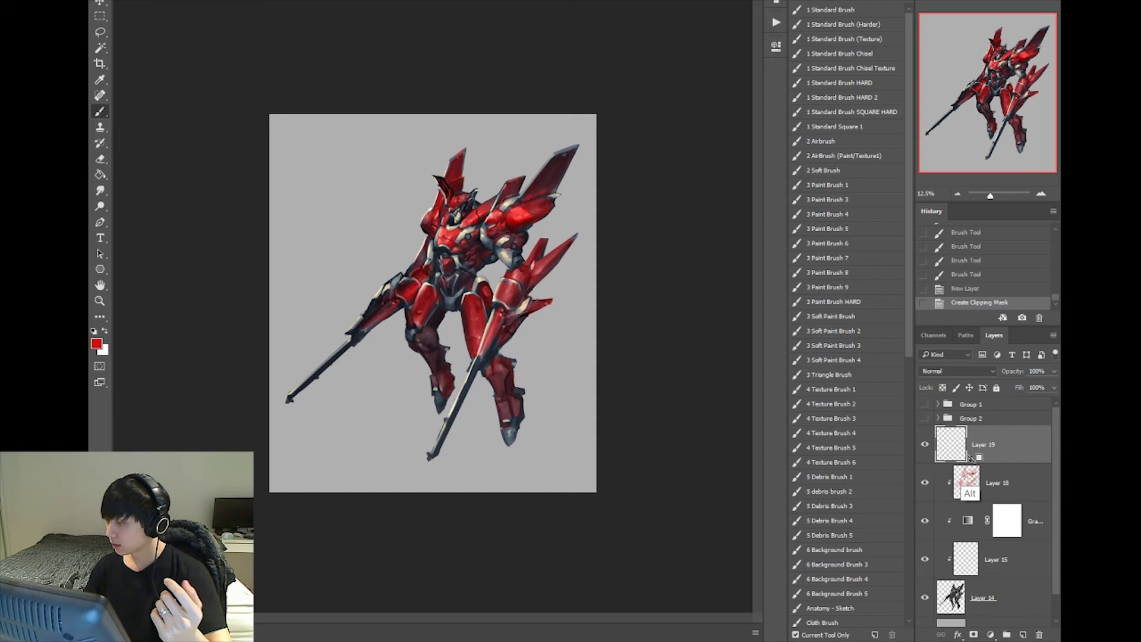
pyautogui.keyDown('alt'); pyautogui.click(967, 464); pyautogui.keyUp('alt')
pyautogui.click(957, 370)
pyautogui.click(948, 600)
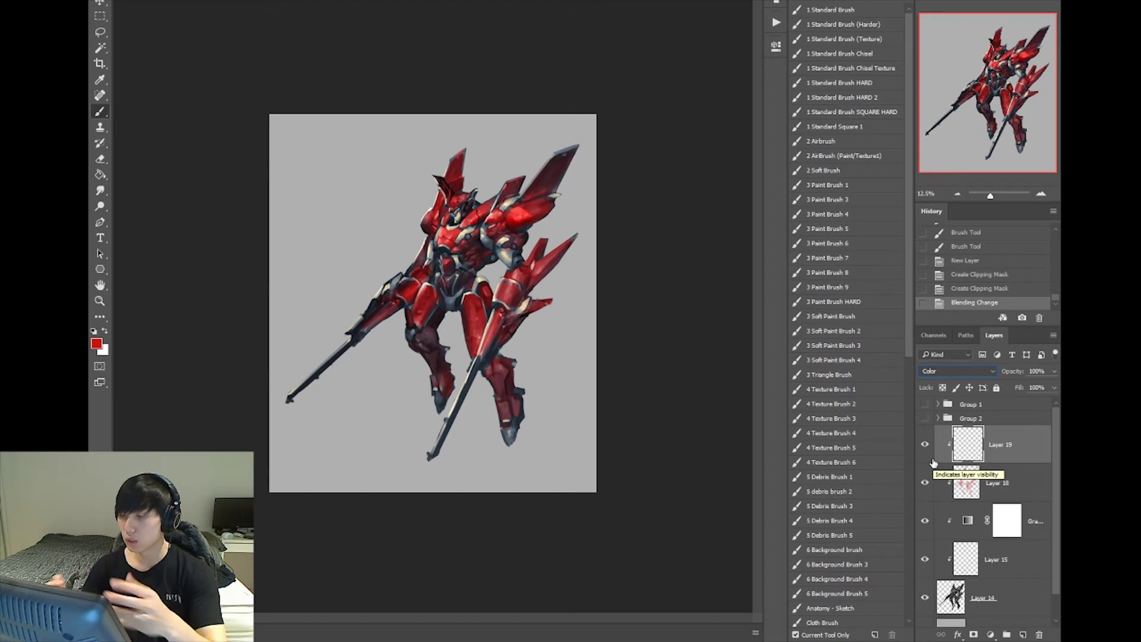
# Hide Layers 19 and 18, then show them again to compare the look.
pyautogui.moveTo(925, 444); pyautogui.dragTo(928, 489)
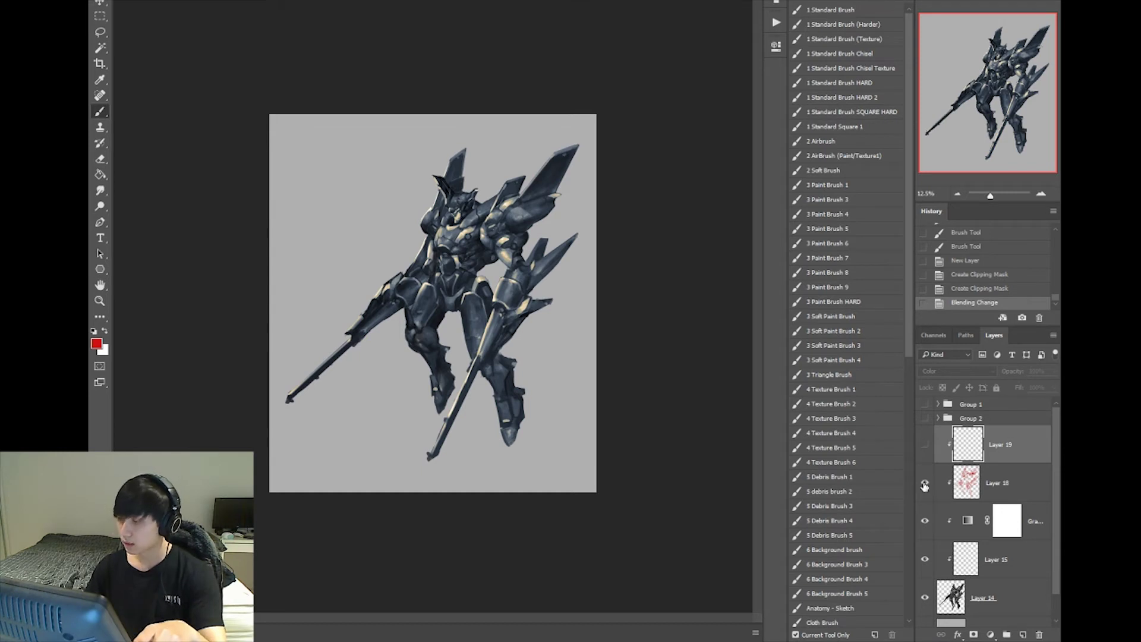
pyautogui.click(925, 484)
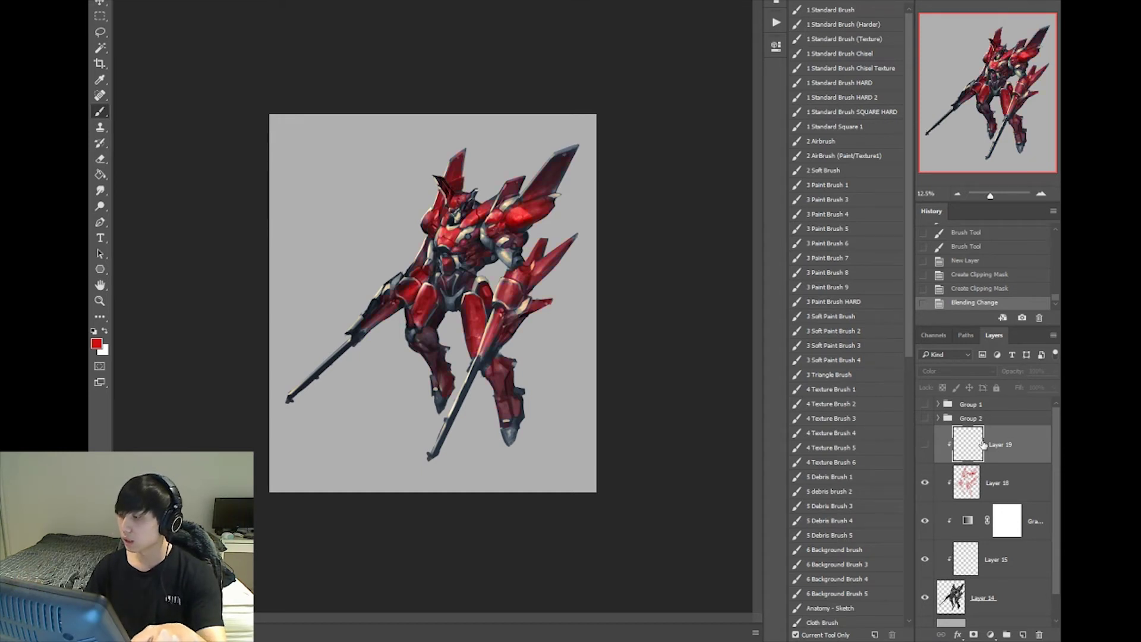
pyautogui.click(925, 445)
# Zoom in on the robot and shift the foreground colour's hue from red to blue.
pyautogui.hotkey('ctrl', '+')
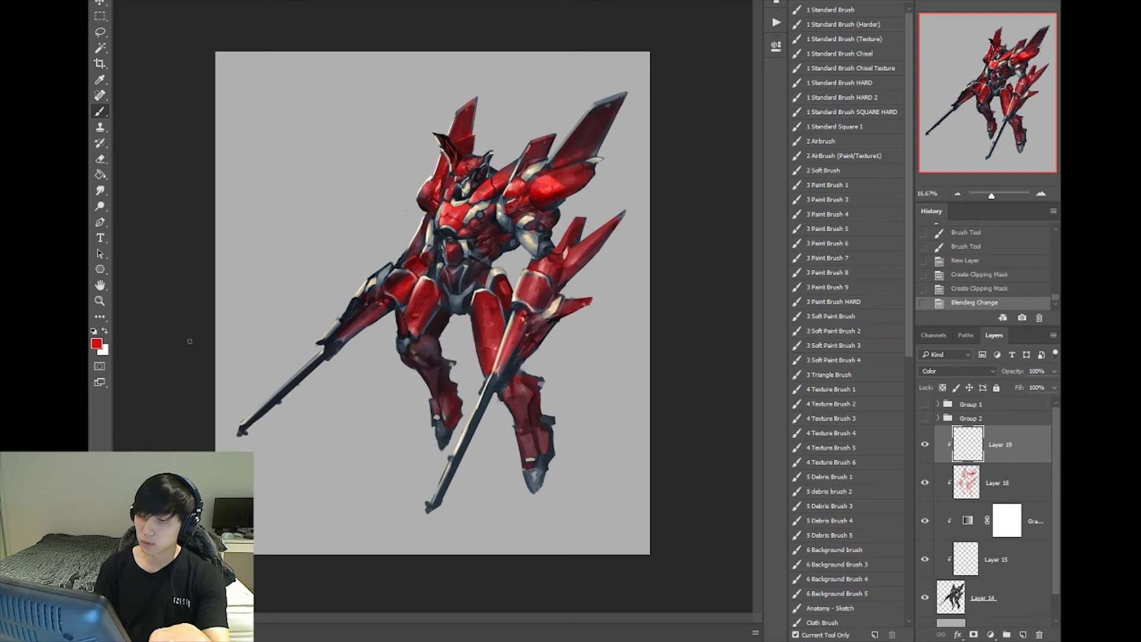
pyautogui.press('i')
pyautogui.click(96, 344)
pyautogui.moveTo(856, 327); pyautogui.dragTo(856, 388)
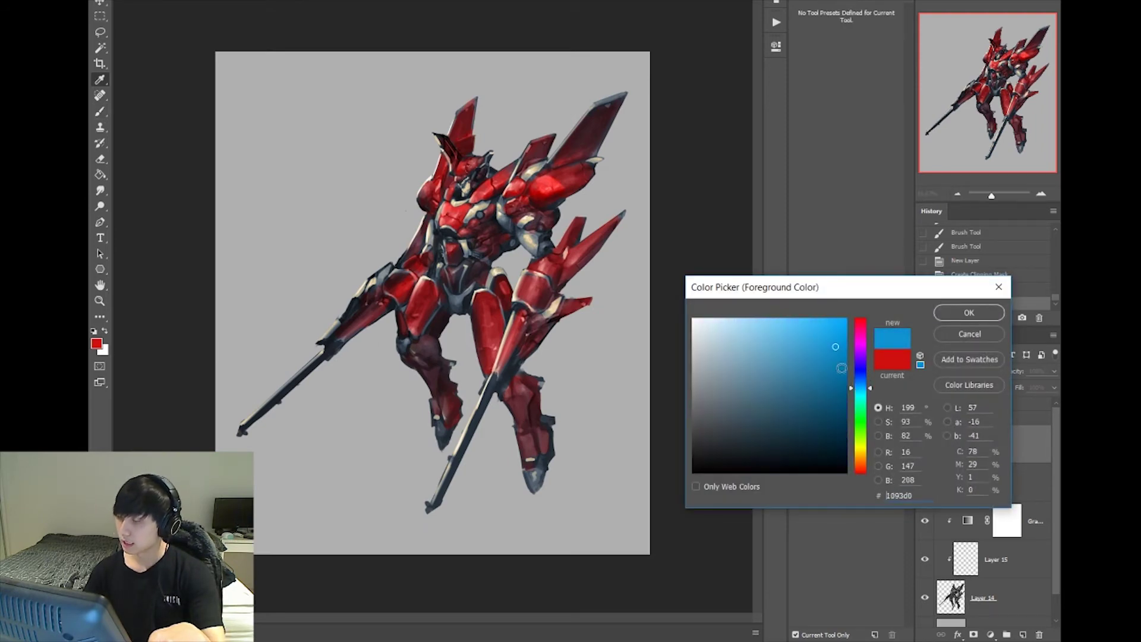
# Confirm a bright blue foreground colour and return to the Brush, zoomed in.
pyautogui.click(807, 338)
pyautogui.click(968, 312)
pyautogui.press('b')
pyautogui.hotkey('ctrl', '+')
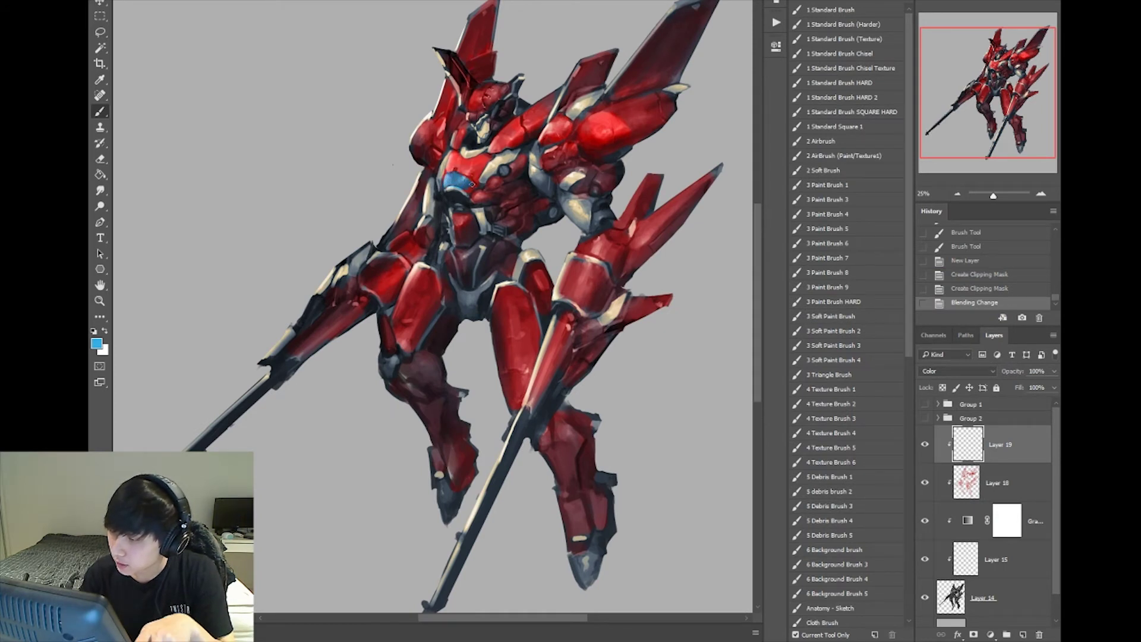
# Erase a stray blue spot, then paint blue onto the chest and shoulder armour.
pyautogui.press('e')
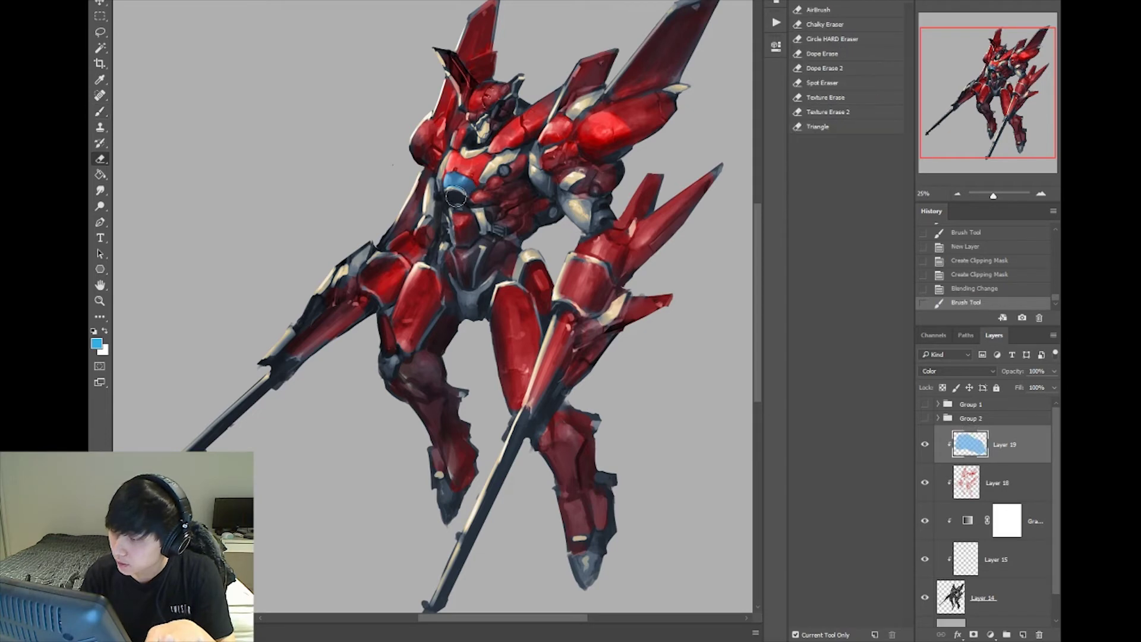
pyautogui.click(455, 196)
pyautogui.press('b')
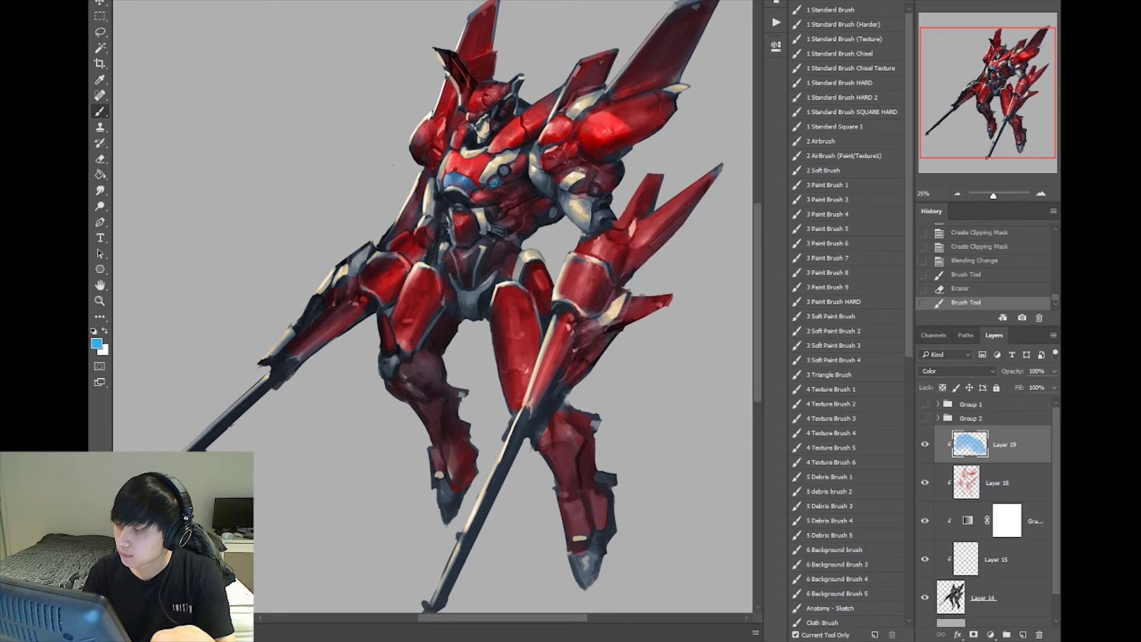
pyautogui.click(493, 183)
pyautogui.hotkey('ctrl', '-')
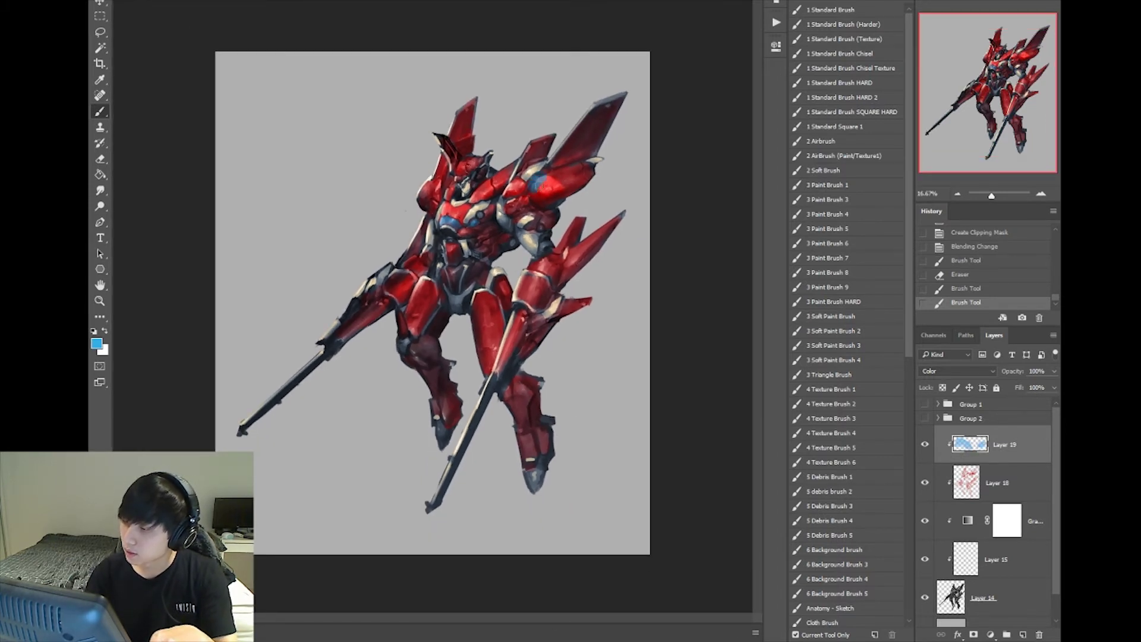
pyautogui.moveTo(535, 195); pyautogui.dragTo(551, 193)
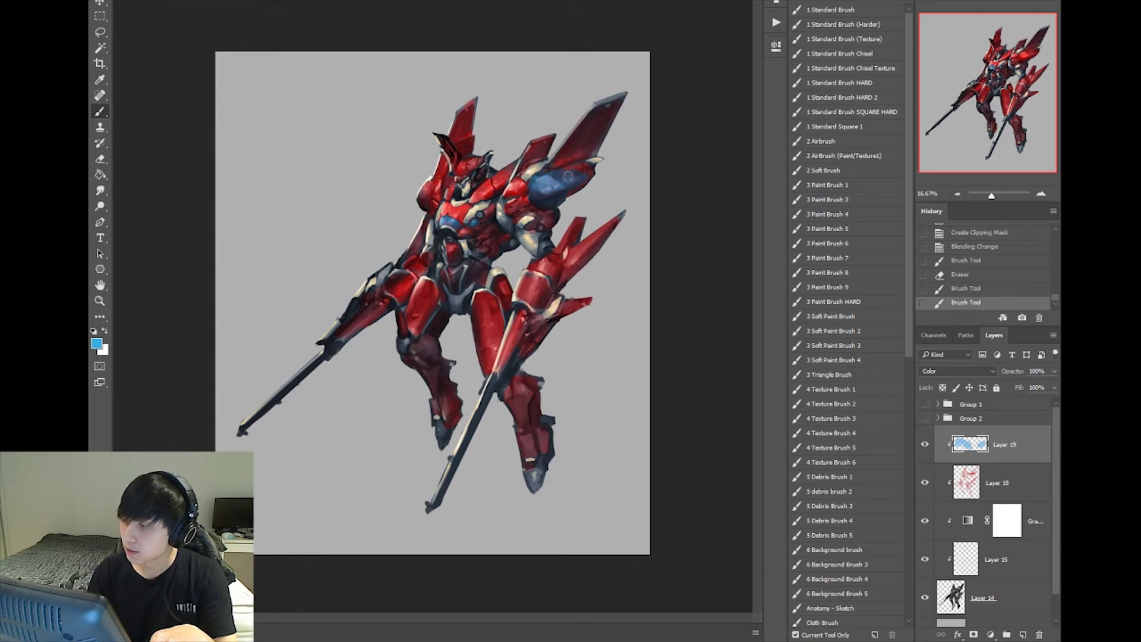
pyautogui.moveTo(583, 169); pyautogui.dragTo(589, 171)
# Paint blue onto the robot's knee with two strokes, checking the whole figure.
pyautogui.hotkey('ctrl', '-')
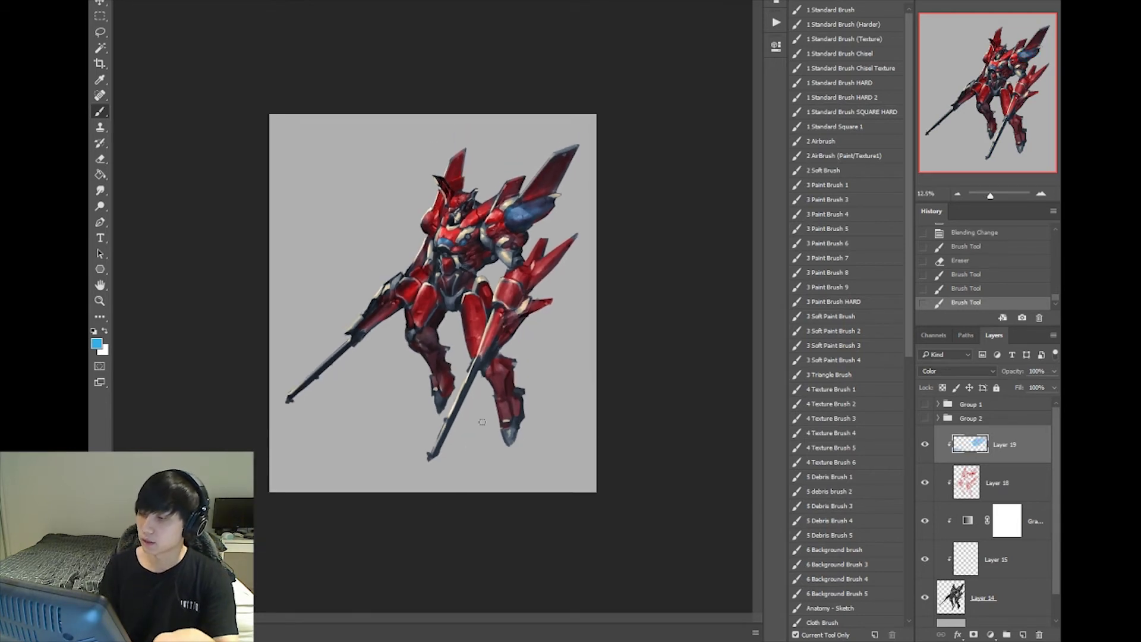
pyautogui.hotkey('ctrl', '+')
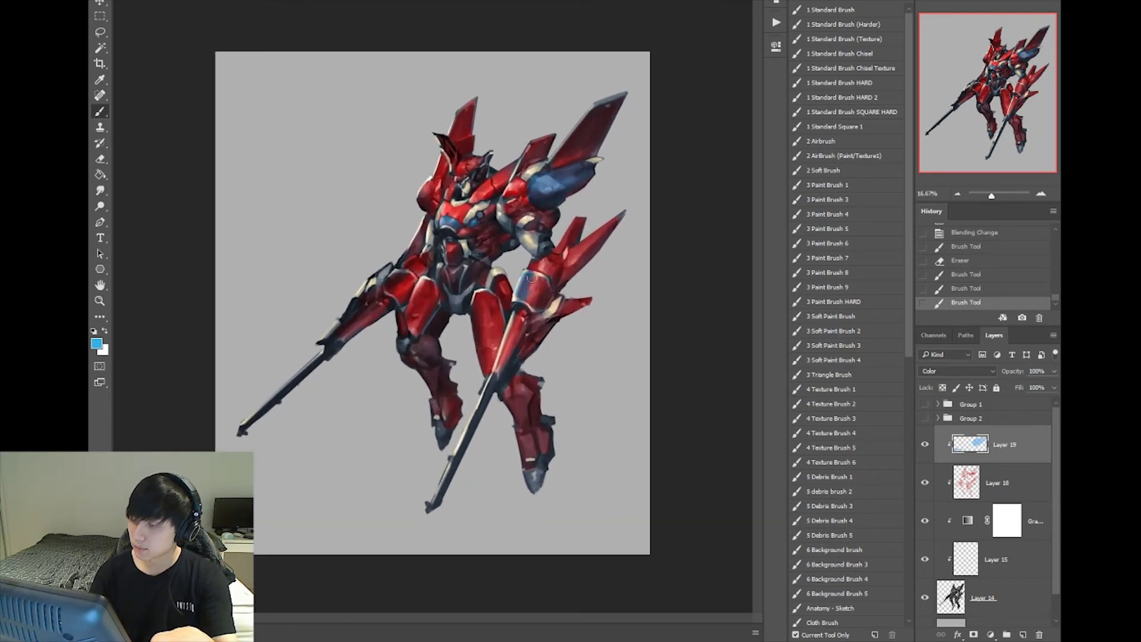
pyautogui.moveTo(532, 296); pyautogui.dragTo(546, 281)
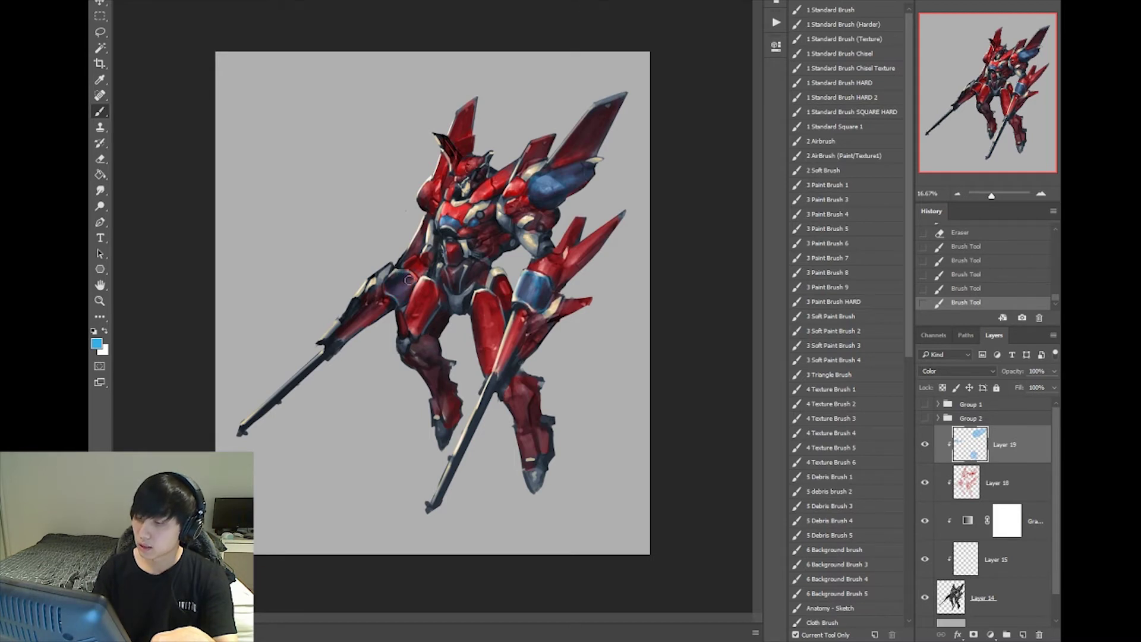
pyautogui.hotkey('ctrl', '-')
pyautogui.hotkey('ctrl', '+')
pyautogui.moveTo(510, 266); pyautogui.dragTo(504, 289)
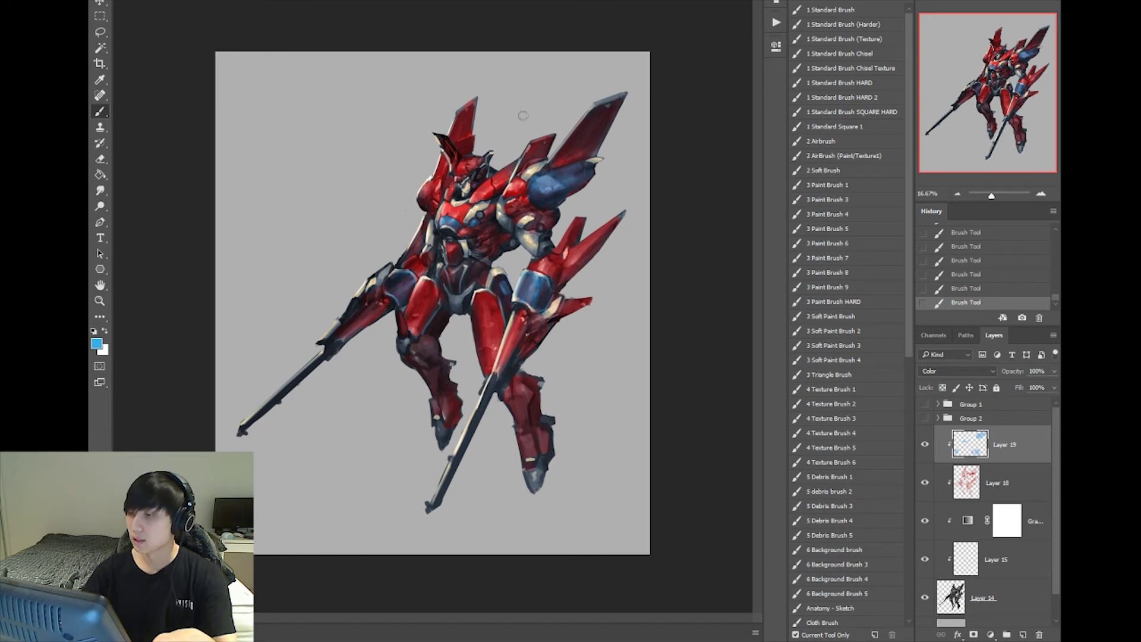
pyautogui.hotkey('ctrl', '-')
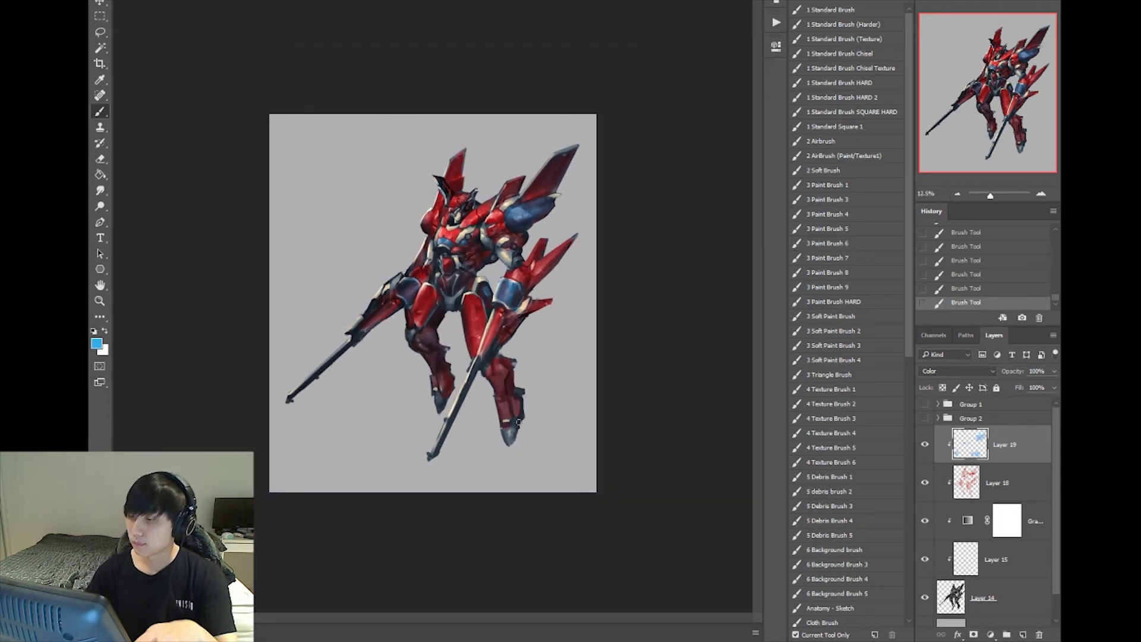
# Flip the canvas horizontally and toggle the blue and red colour layers to compare.
pyautogui.press('h')
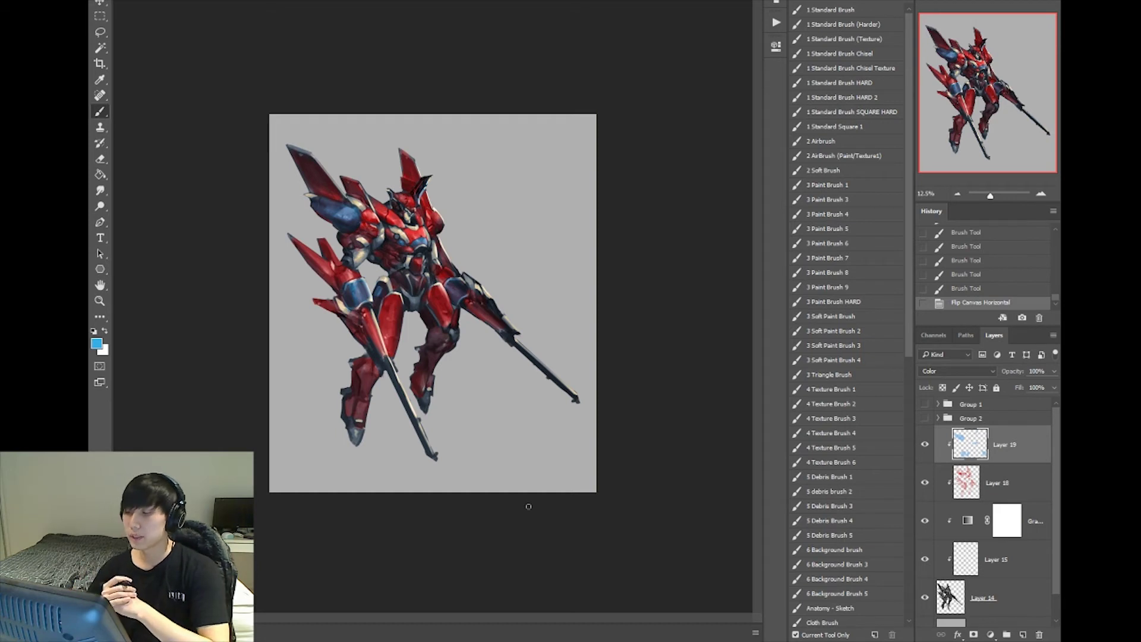
pyautogui.moveTo(924, 444); pyautogui.dragTo(927, 479)
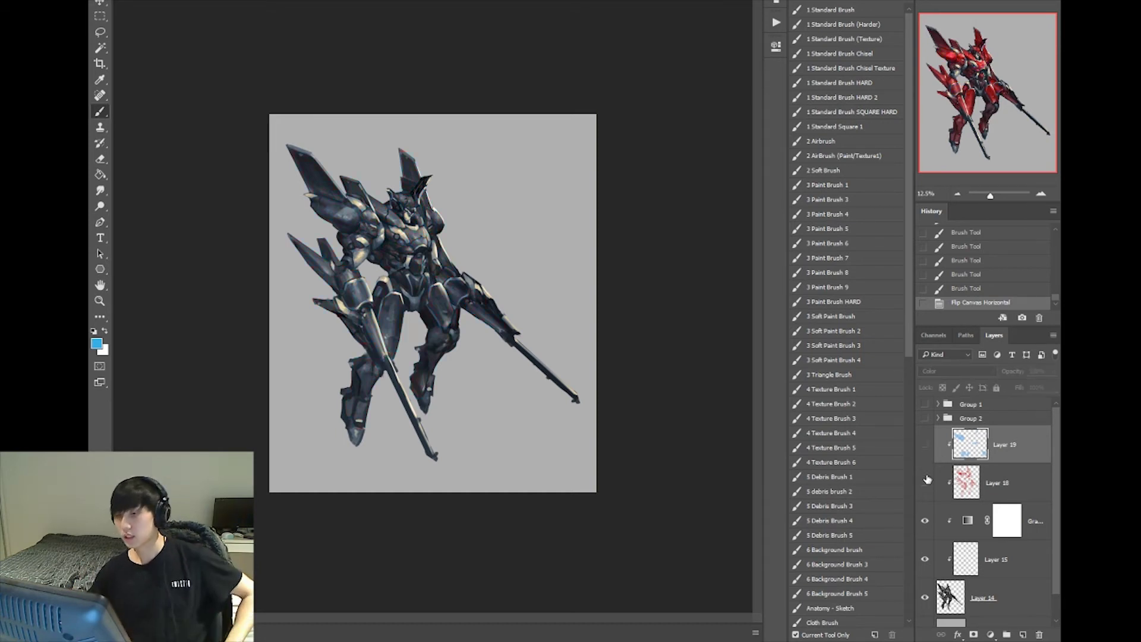
pyautogui.click(925, 445)
pyautogui.click(926, 482)
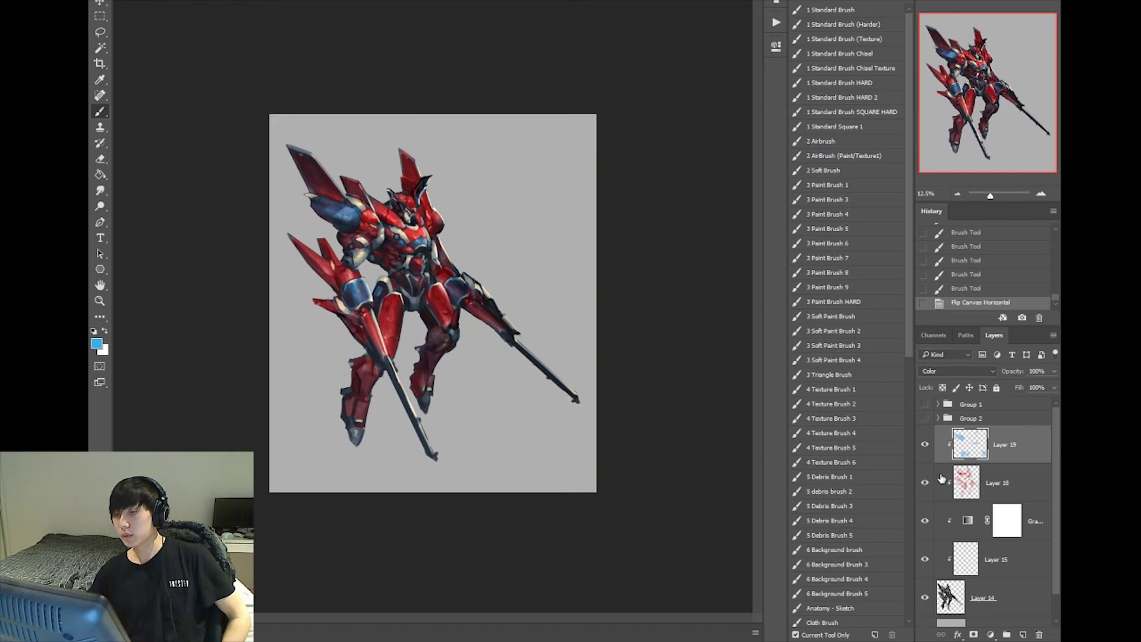
# Shift Layer 18's red colouring to magenta with a Hue/Saturation hue of -29.
pyautogui.click(1004, 479)
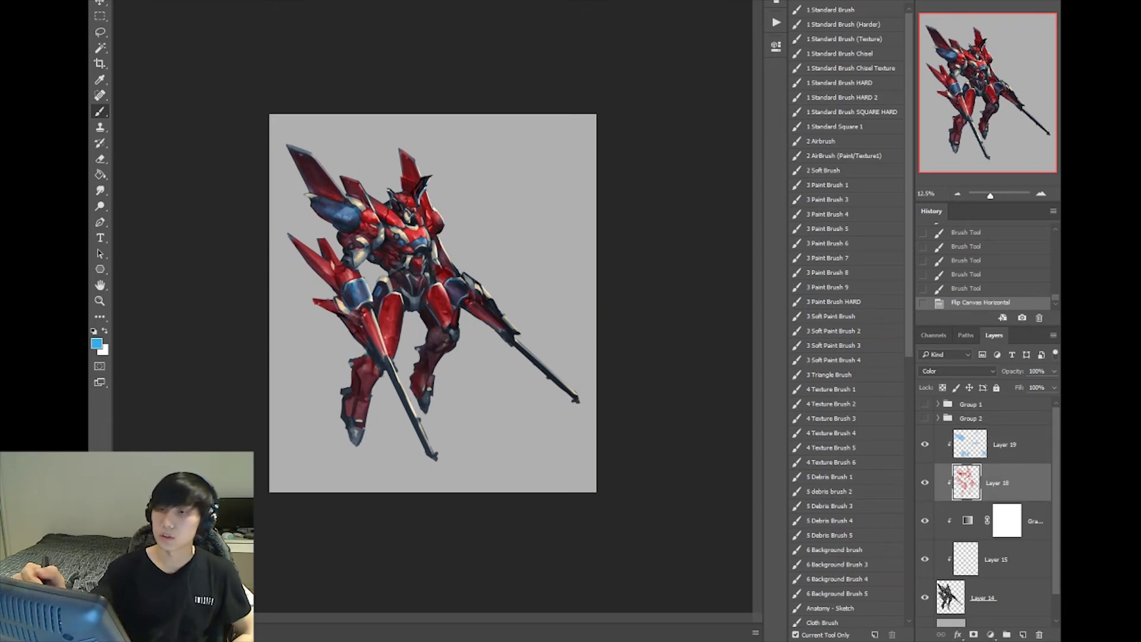
pyautogui.click(169, 1)
pyautogui.moveTo(196, 0)
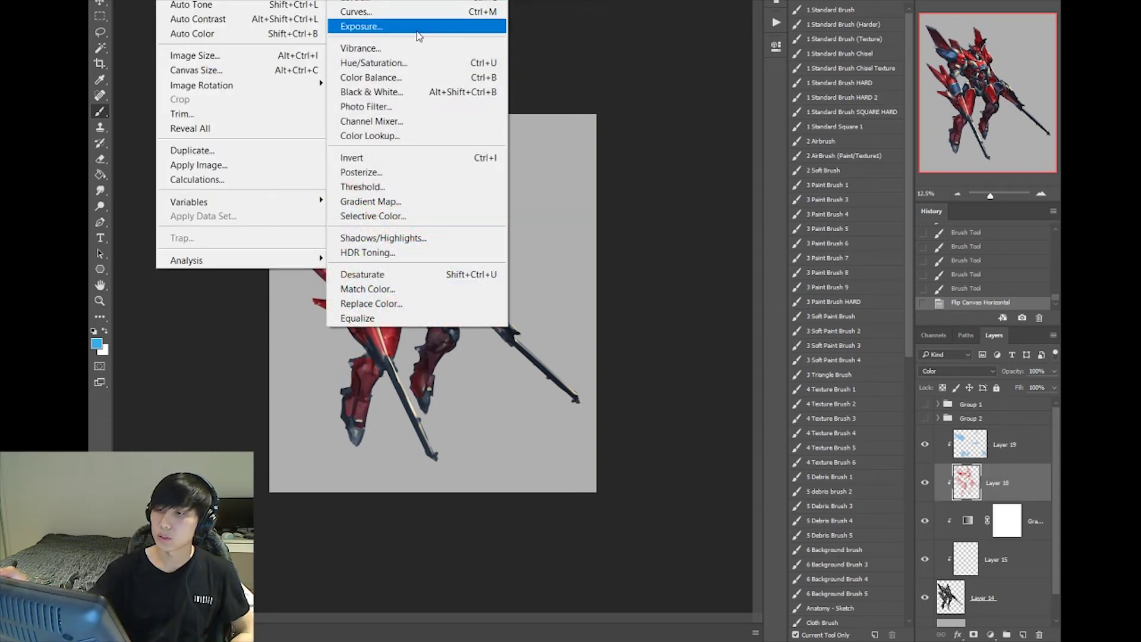
pyautogui.click(438, 63)
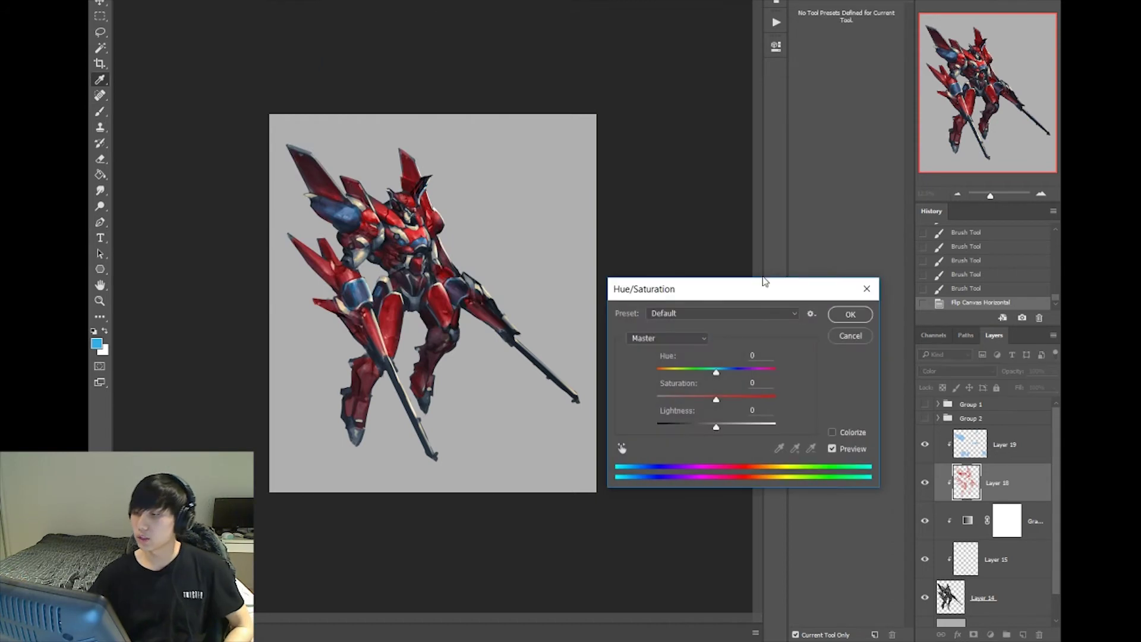
pyautogui.moveTo(714, 372)
pyautogui.mouseDown()
pyautogui.moveTo(746, 372)
pyautogui.moveTo(683, 372)
pyautogui.moveTo(699, 373)
pyautogui.mouseUp()
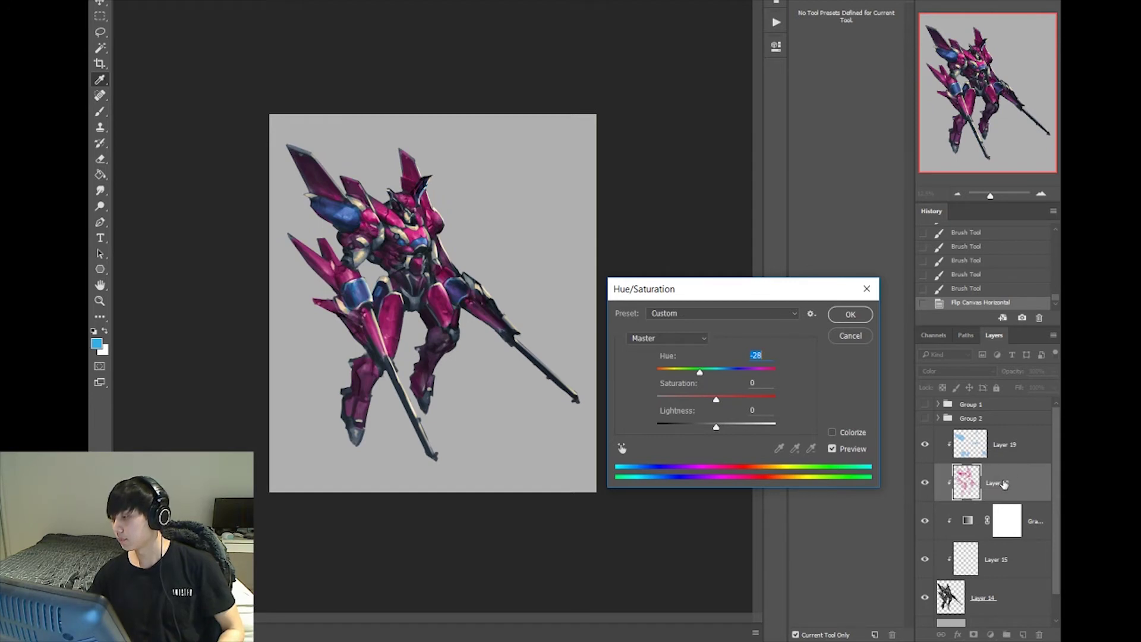
pyautogui.moveTo(699, 371)
pyautogui.mouseDown()
pyautogui.moveTo(776, 373)
pyautogui.moveTo(655, 380)
pyautogui.moveTo(701, 374)
pyautogui.mouseUp()
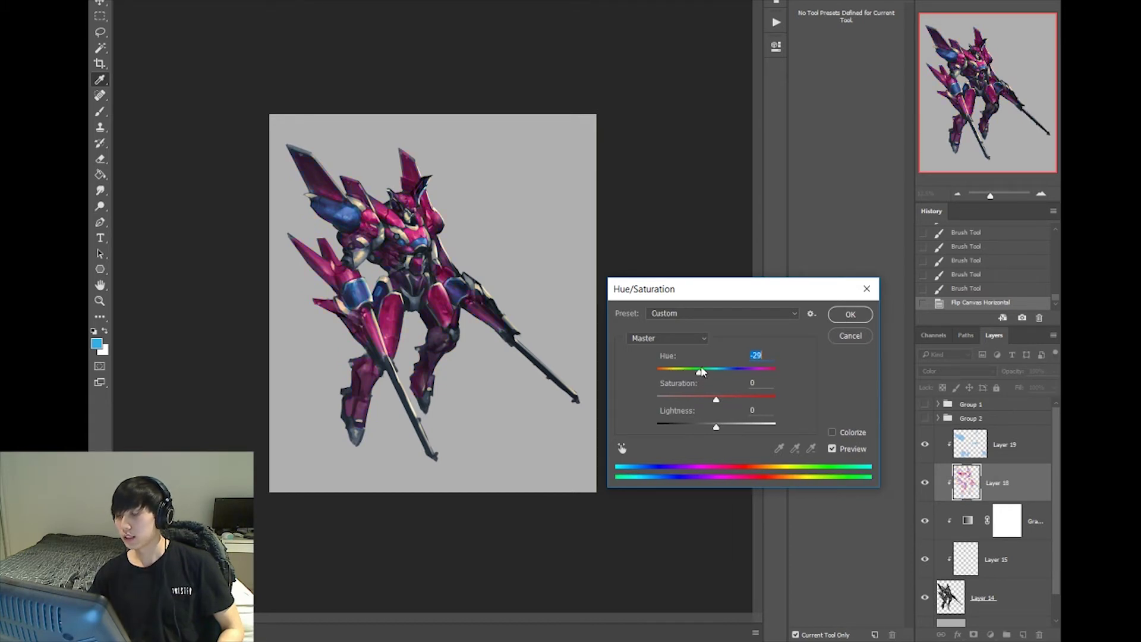
pyautogui.click(848, 314)
pyautogui.click(1009, 444)
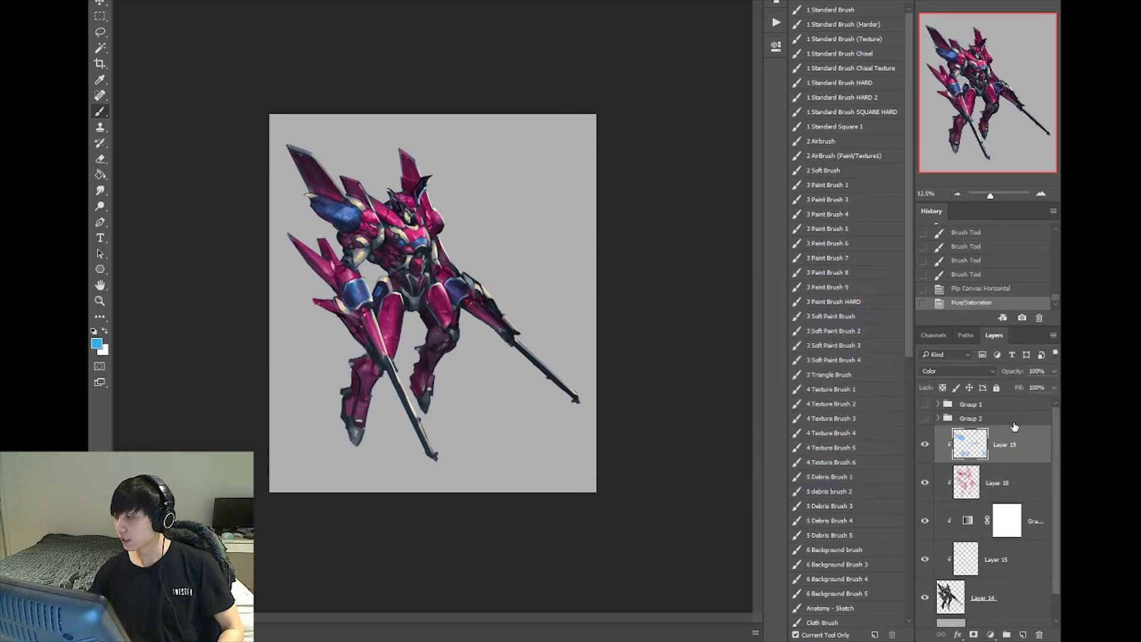
# Add a clipped Hue/Saturation adjustment layer with hue +67 to turn the body gold.
pyautogui.click(990, 635)
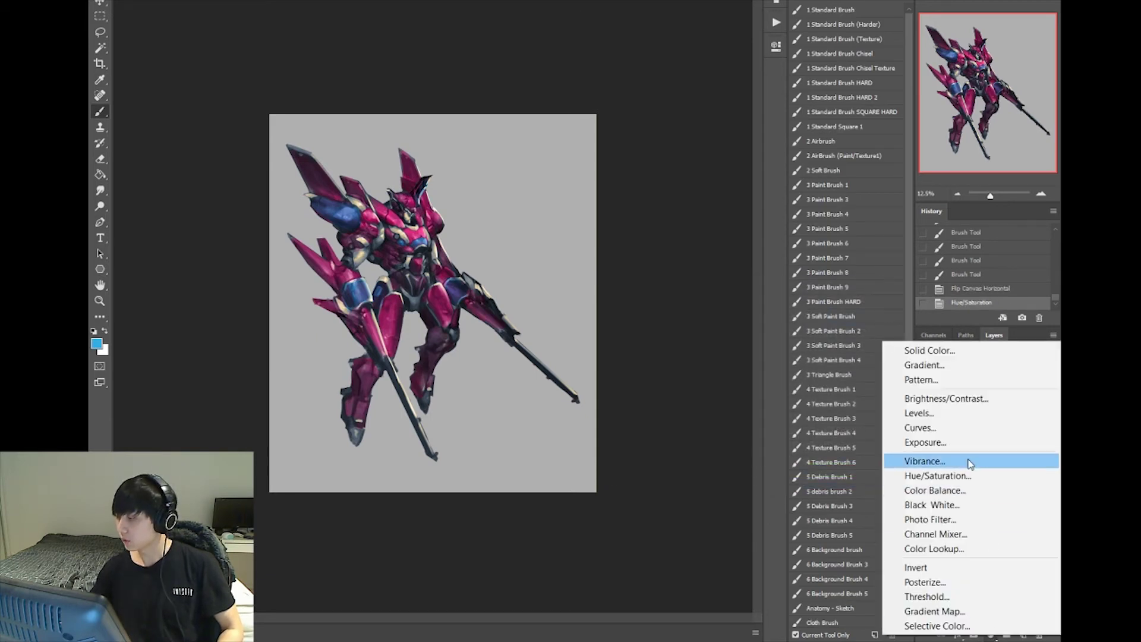
pyautogui.click(968, 476)
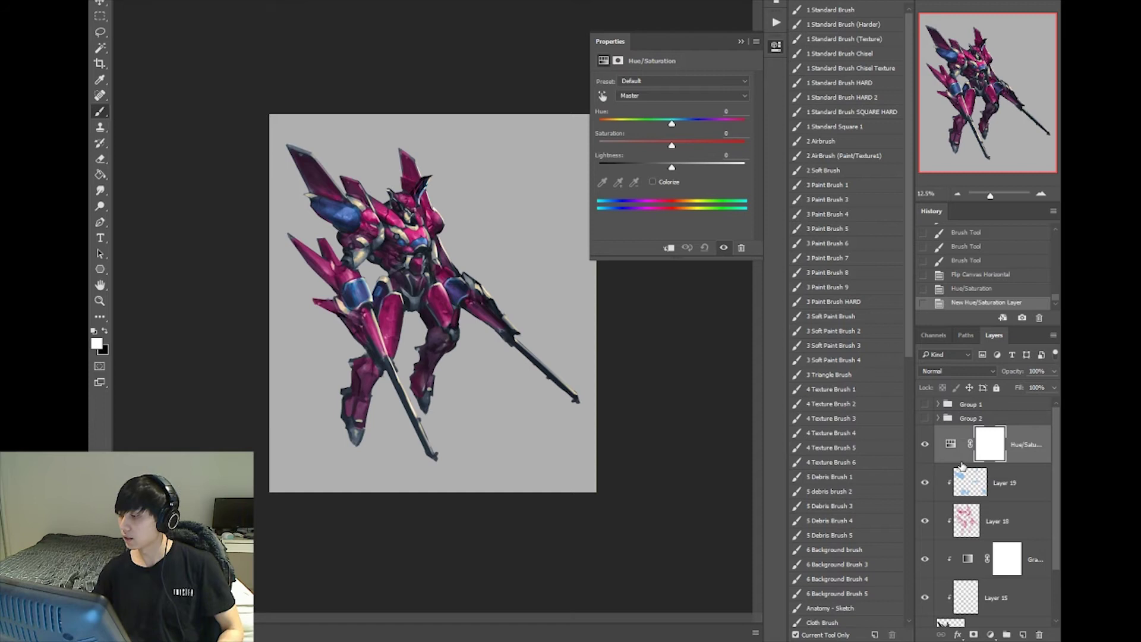
pyautogui.keyDown('alt'); pyautogui.click(963, 464); pyautogui.keyUp('alt')
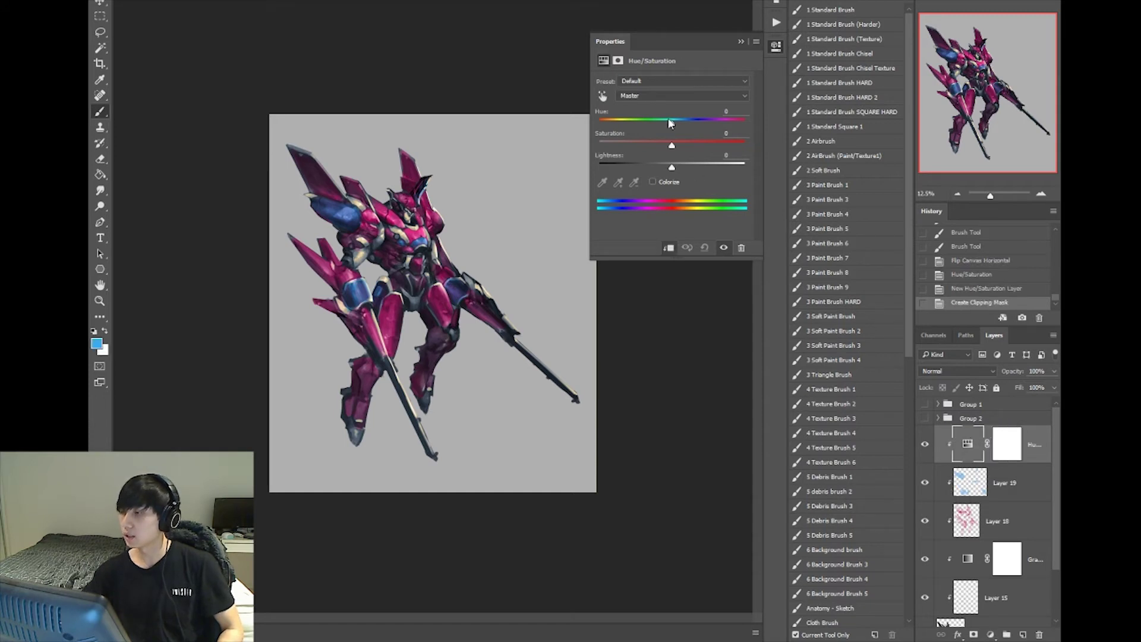
pyautogui.moveTo(668, 119); pyautogui.dragTo(711, 125)
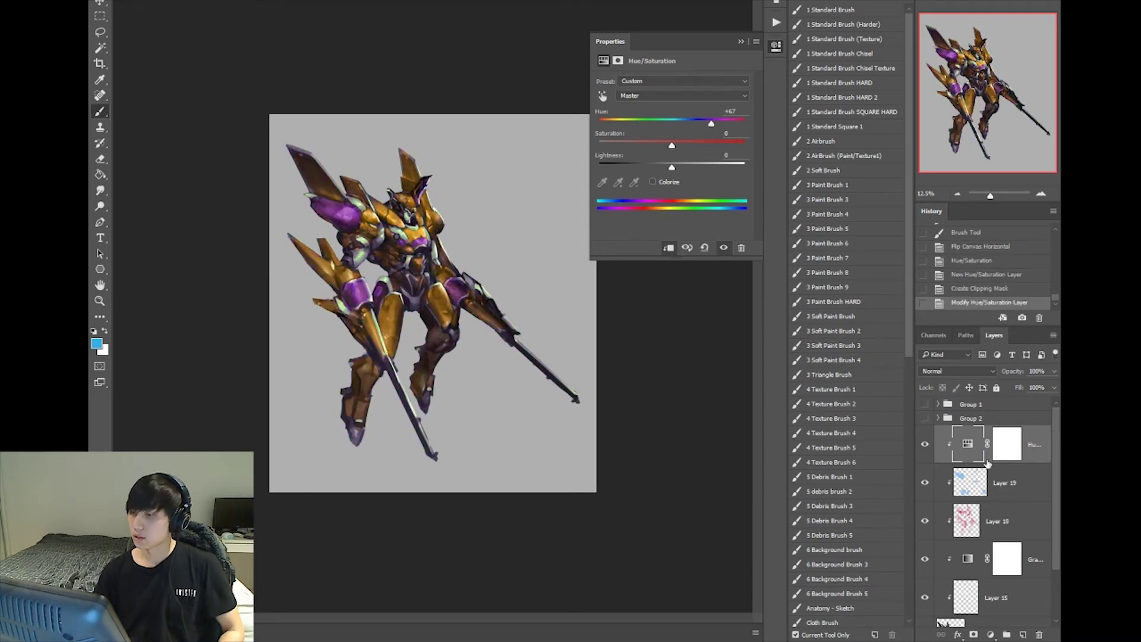
# Shift Layer 19's accent paint to deep blue with a Hue/Saturation hue of -41.
pyautogui.click(979, 491)
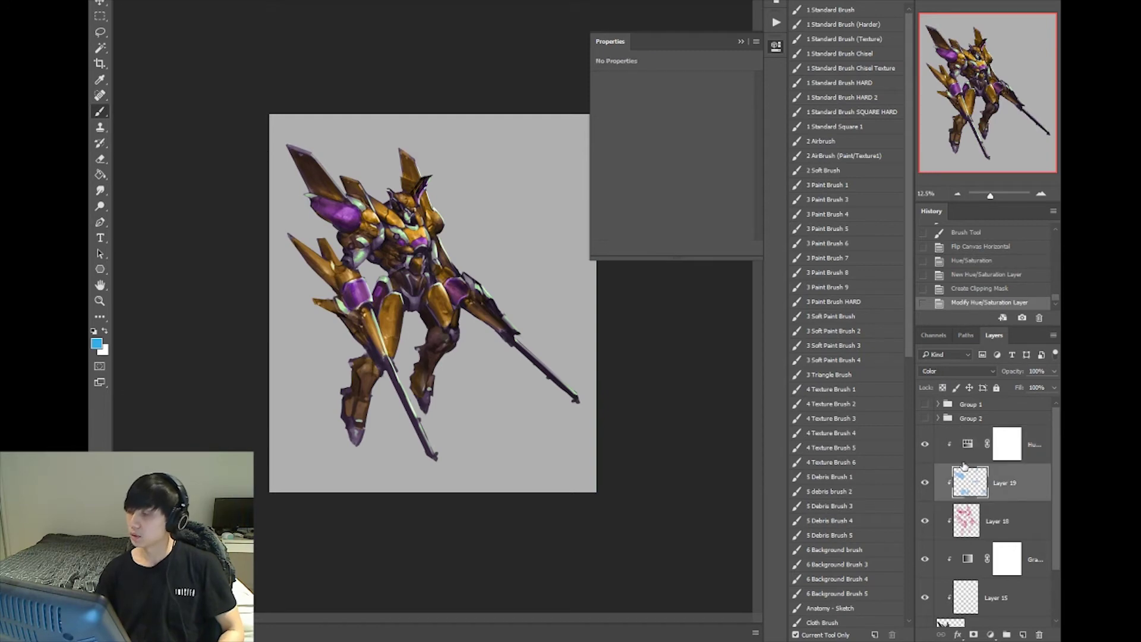
pyautogui.click(169, 1)
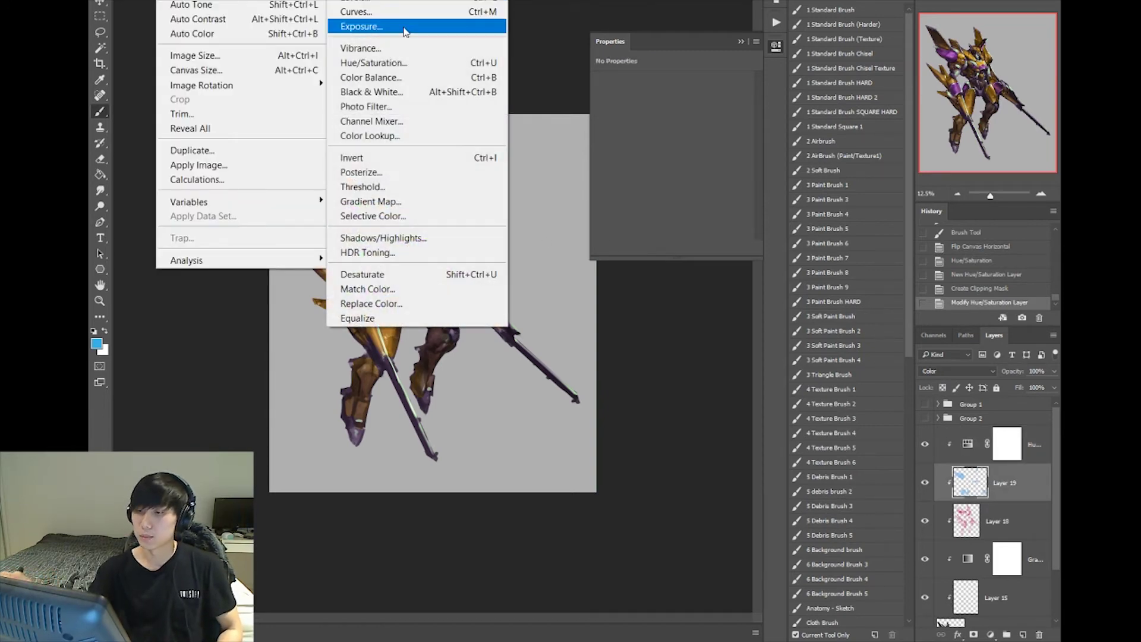
pyautogui.click(404, 63)
pyautogui.moveTo(709, 372); pyautogui.dragTo(692, 376)
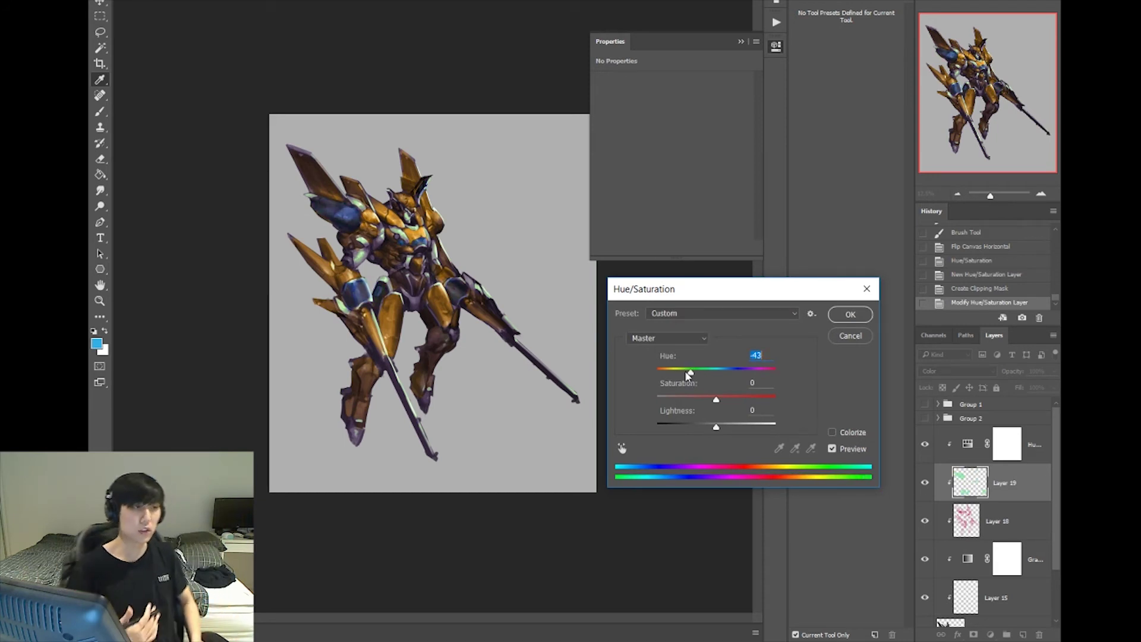
pyautogui.moveTo(687, 374)
pyautogui.mouseDown()
pyautogui.moveTo(755, 377)
pyautogui.moveTo(692, 383)
pyautogui.mouseUp()
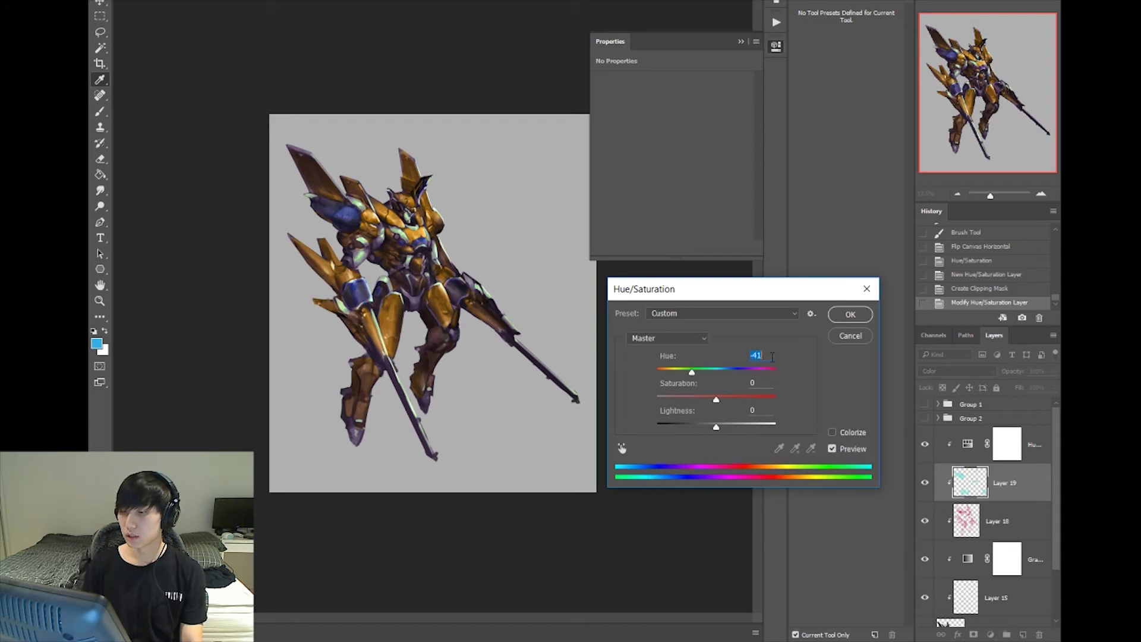
pyautogui.press('Return')
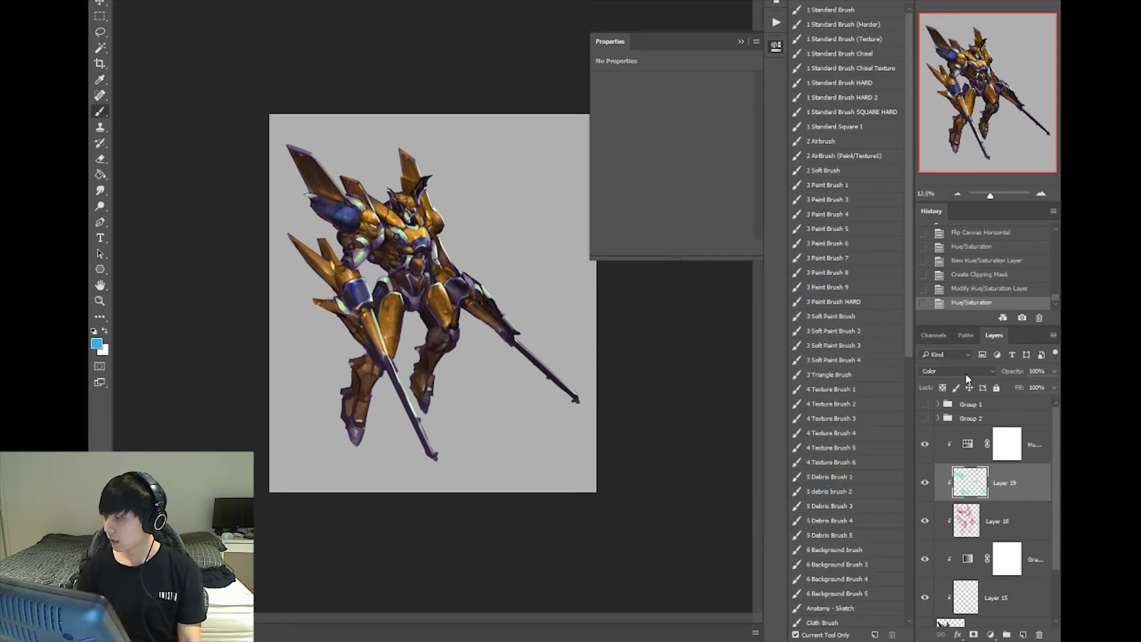
pyautogui.click(978, 518)
pyautogui.click(1001, 491)
pyautogui.click(986, 518)
pyautogui.click(1010, 492)
pyautogui.click(1004, 520)
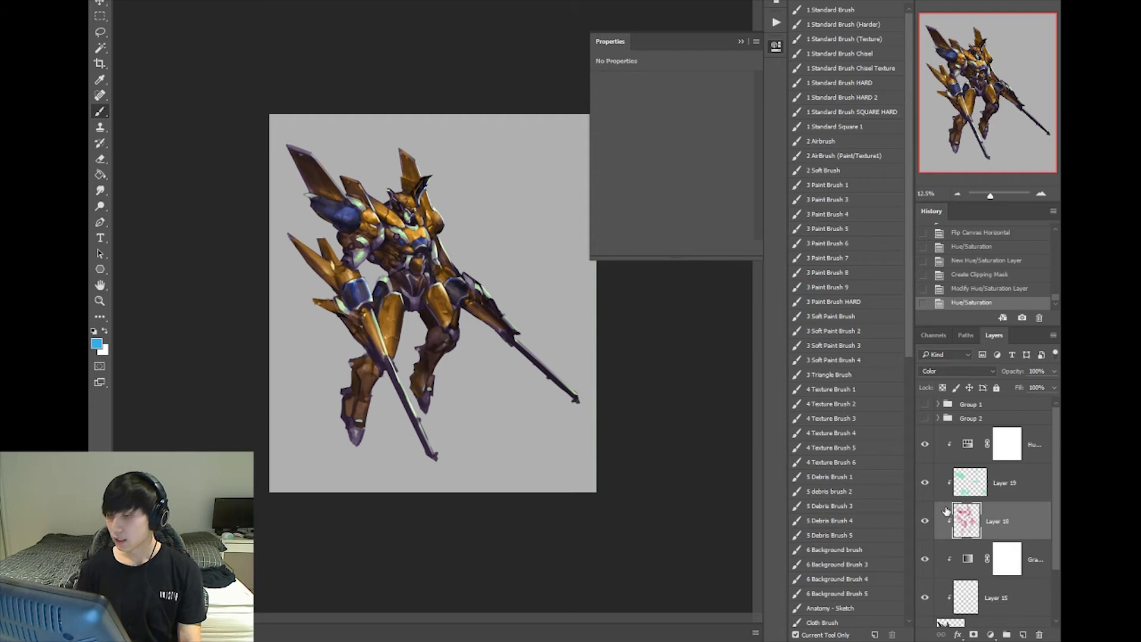
# Select the Gradient Map adjustment layer and open its Gradient Editor.
pyautogui.click(968, 562)
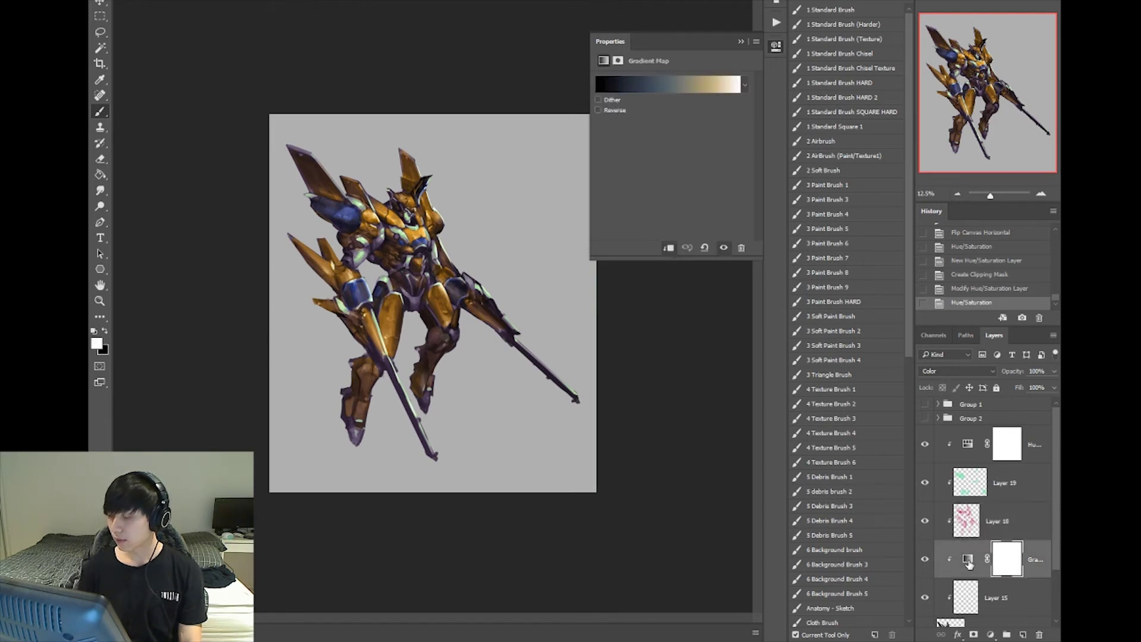
pyautogui.click(968, 561)
pyautogui.click(685, 86)
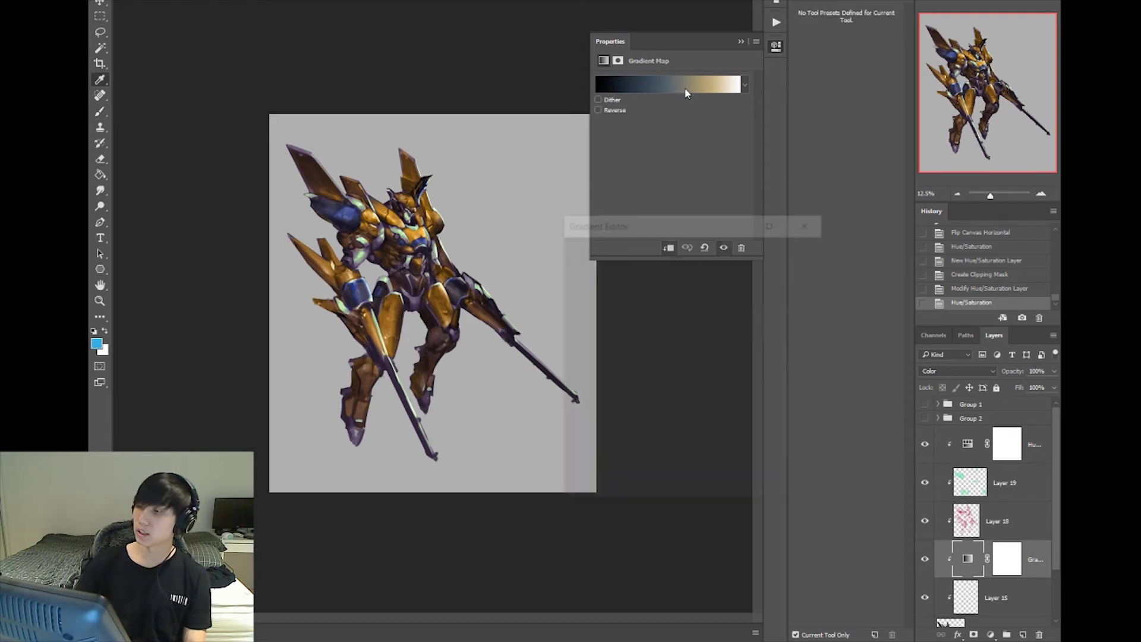
pyautogui.click(718, 304)
# Audition gradient presets such as WhiteSpell, copper, black-to-blue, Fel green and greyscale.
pyautogui.click(661, 304)
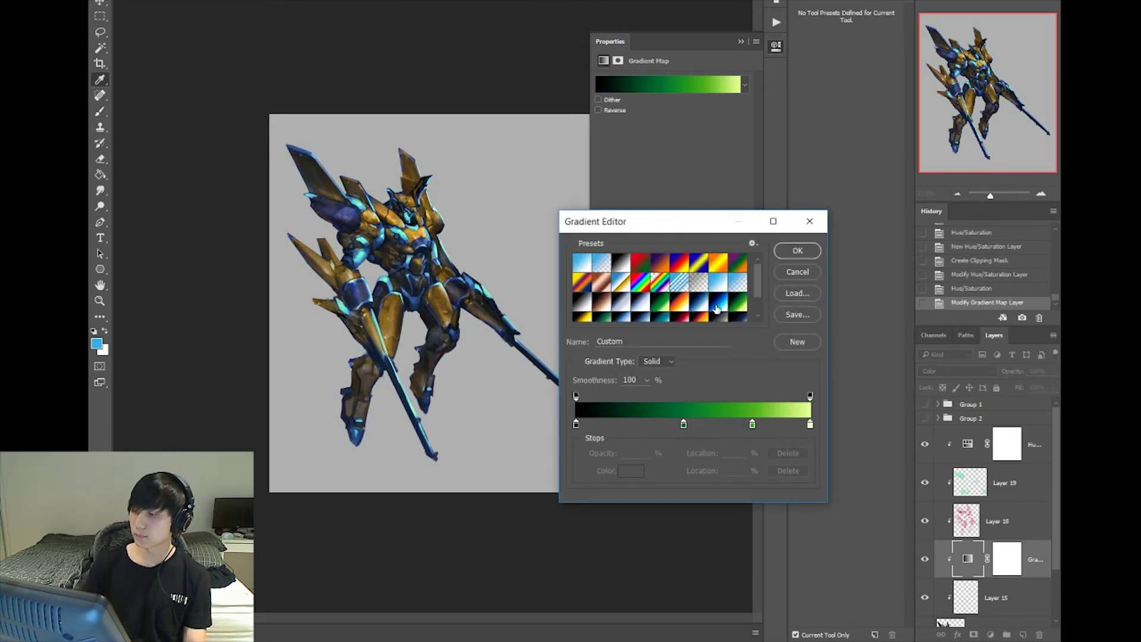
pyautogui.click(619, 304)
pyautogui.click(640, 306)
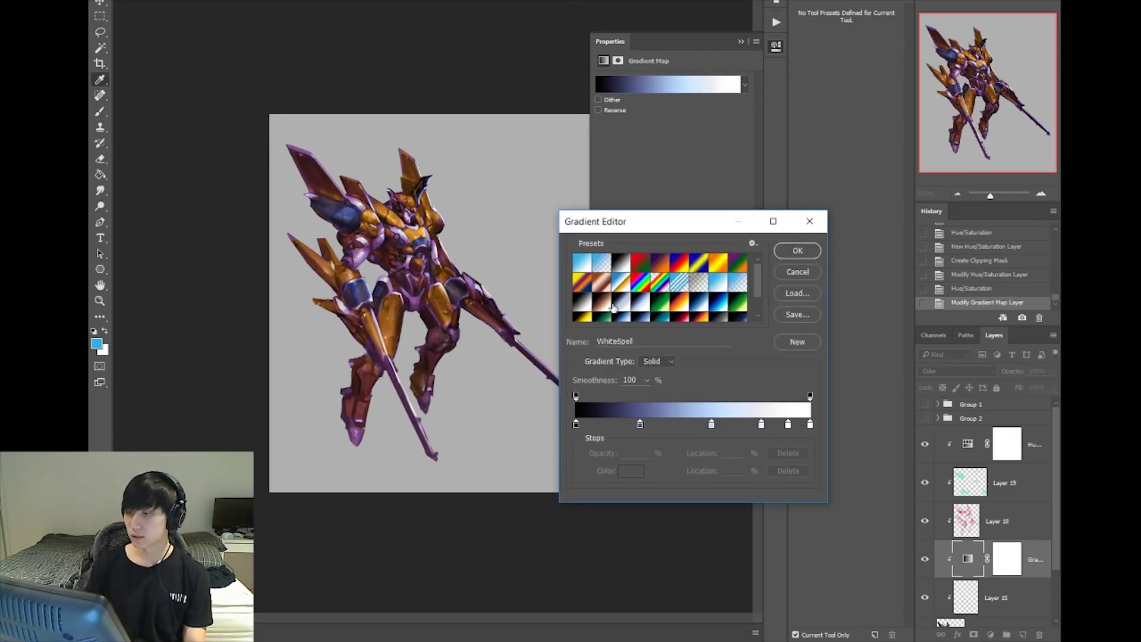
pyautogui.click(609, 305)
pyautogui.click(640, 307)
pyautogui.click(615, 309)
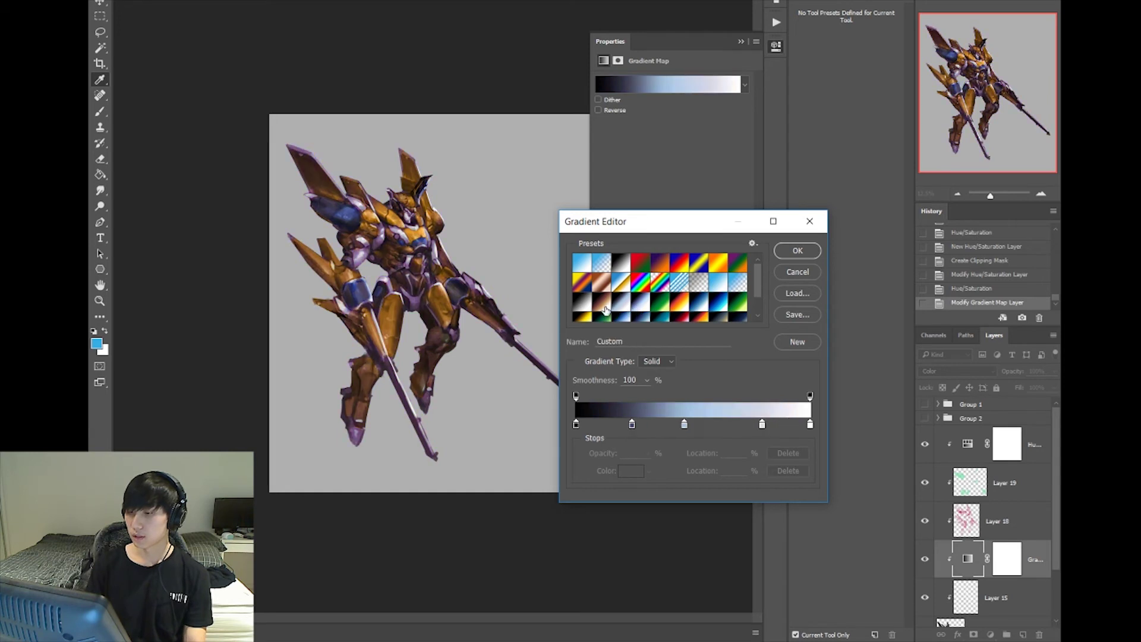
pyautogui.click(605, 309)
pyautogui.click(621, 308)
pyautogui.click(640, 308)
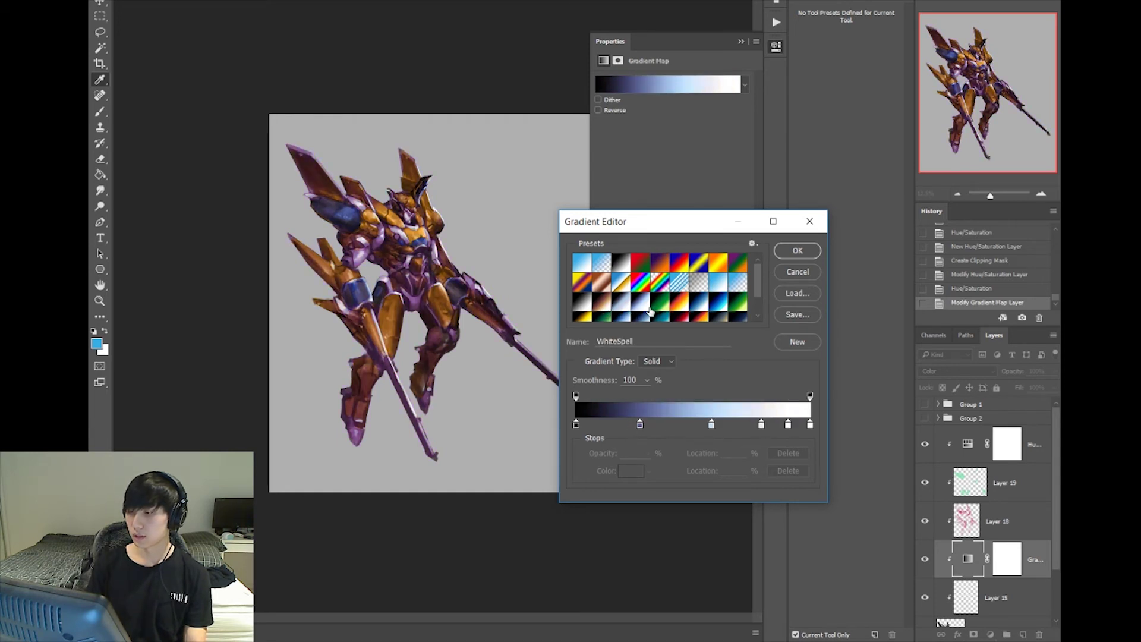
pyautogui.click(621, 308)
pyautogui.click(640, 308)
pyautogui.click(621, 308)
pyautogui.click(654, 308)
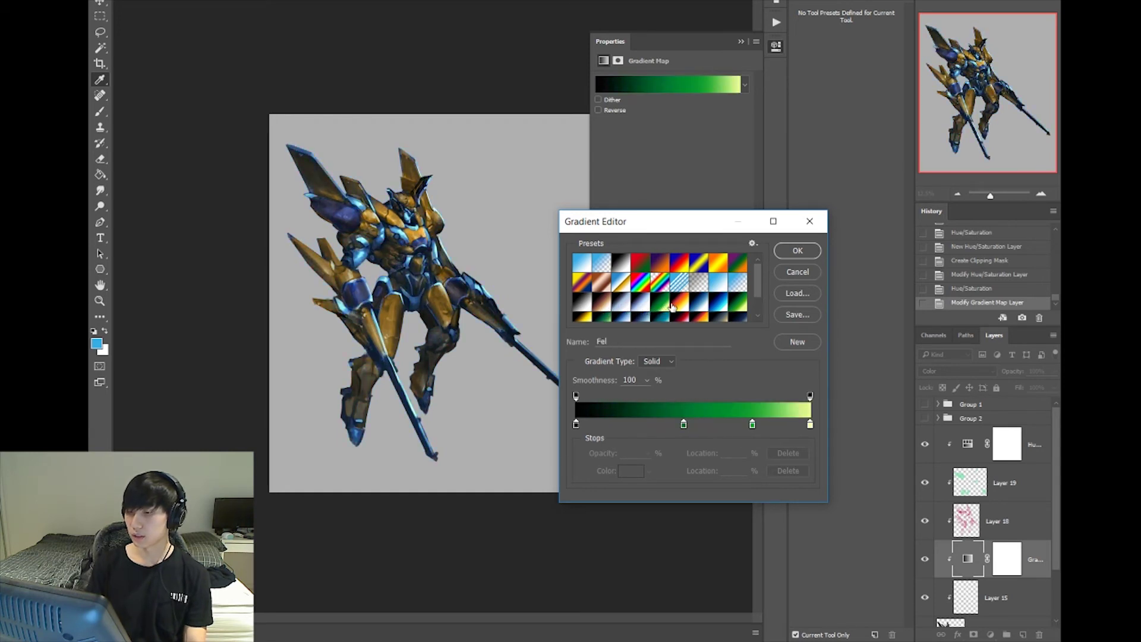
pyautogui.click(627, 309)
# Compare navy, teal, green and red-gold presets, settling on the black-navy-cream gradient.
pyautogui.scroll(-1, 754, 287)
pyautogui.click(647, 298)
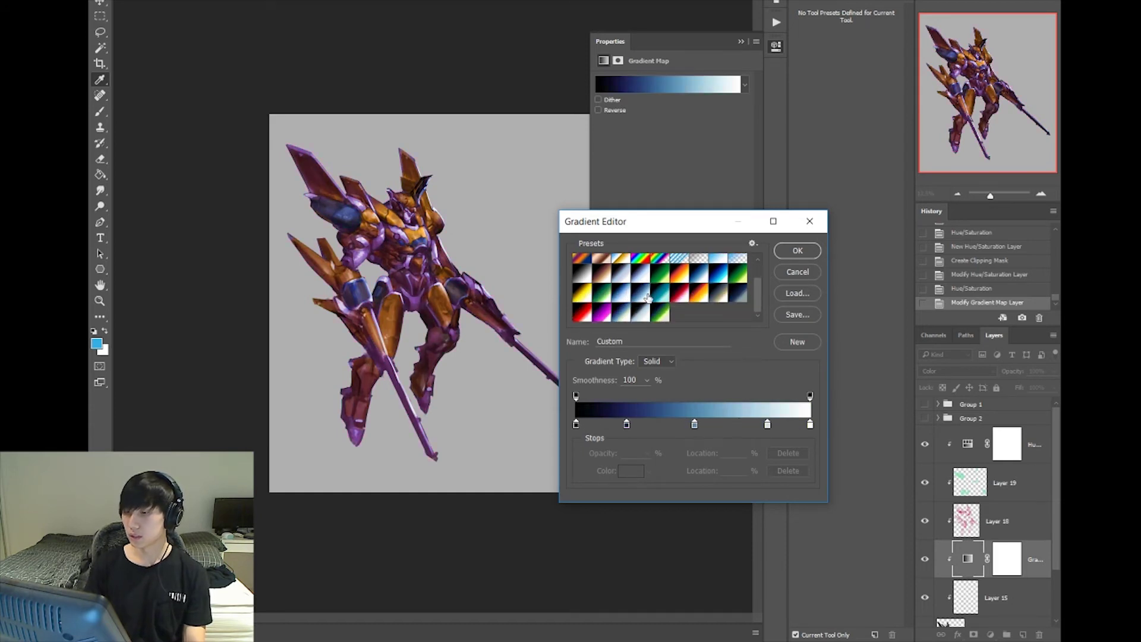
pyautogui.click(660, 295)
pyautogui.click(647, 295)
pyautogui.click(660, 295)
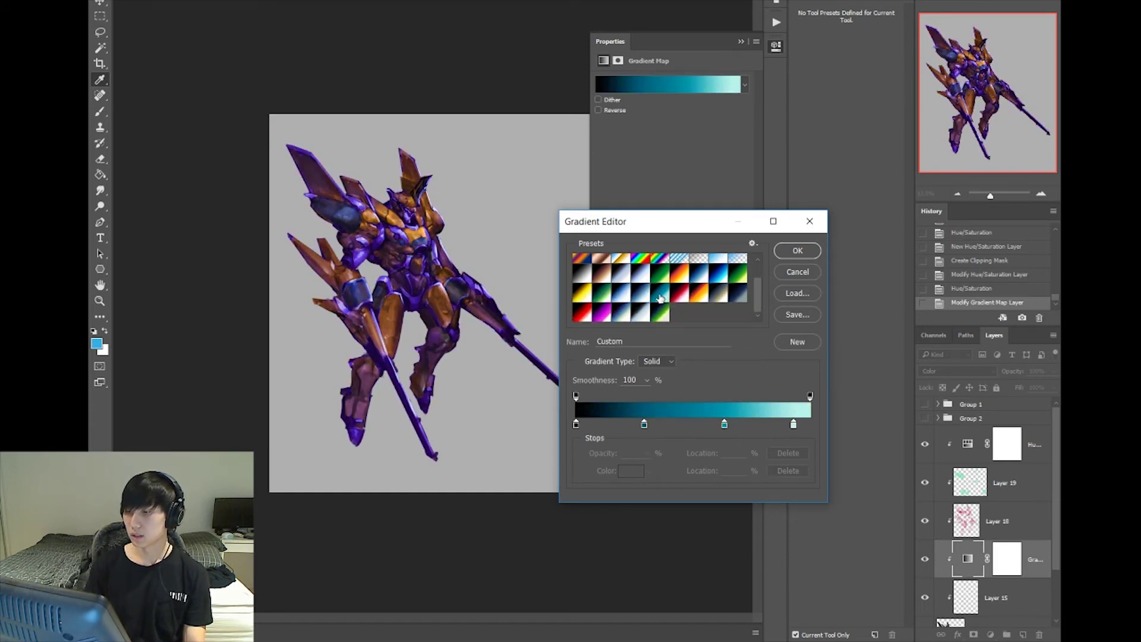
pyautogui.click(647, 319)
pyautogui.click(660, 315)
pyautogui.click(646, 318)
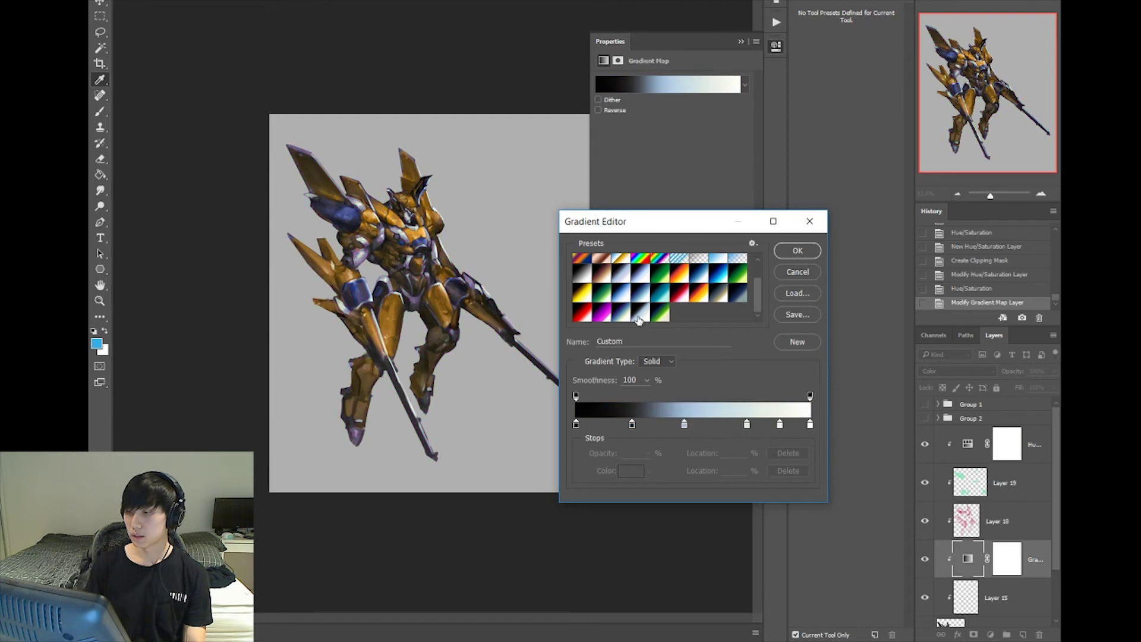
pyautogui.click(615, 315)
pyautogui.click(602, 313)
pyautogui.click(582, 313)
pyautogui.click(621, 297)
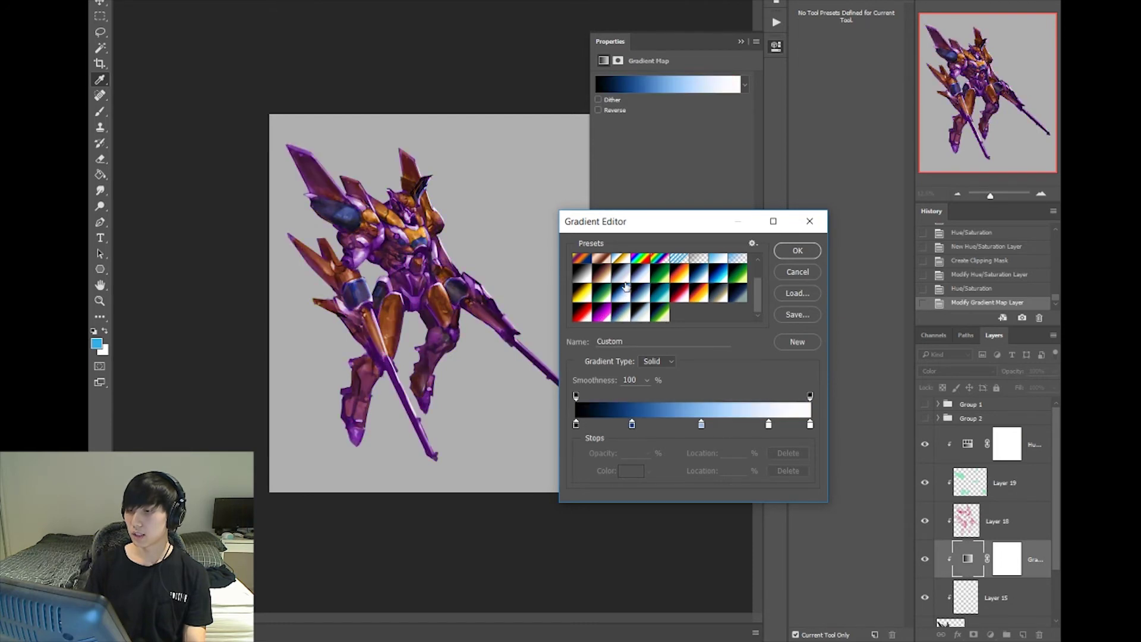
pyautogui.click(624, 281)
pyautogui.click(661, 305)
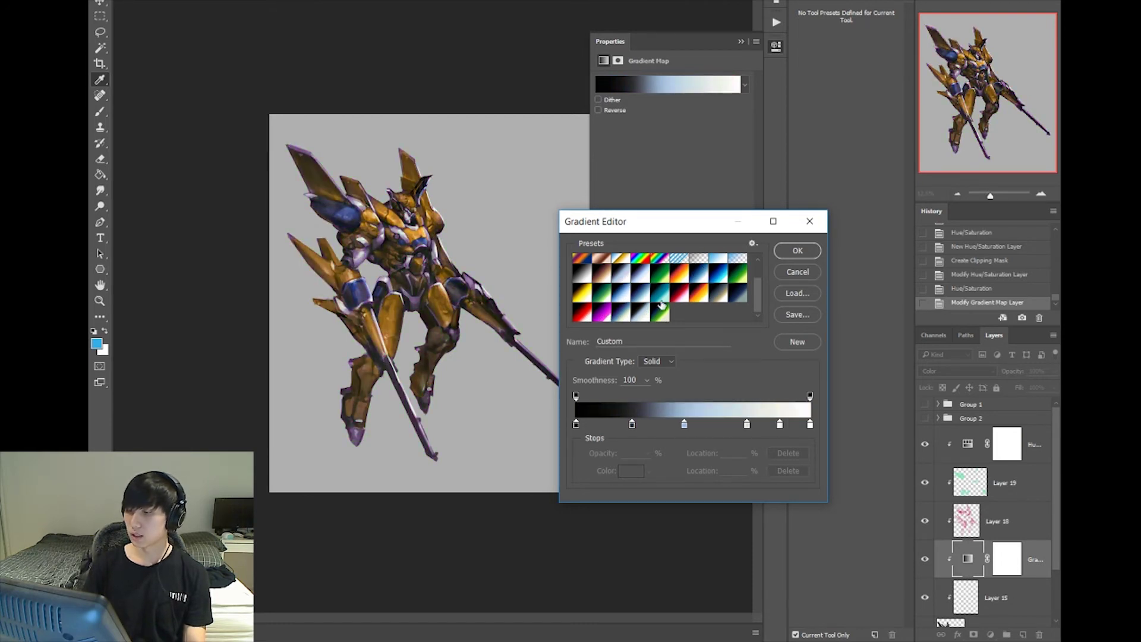
pyautogui.click(721, 276)
pyautogui.click(737, 276)
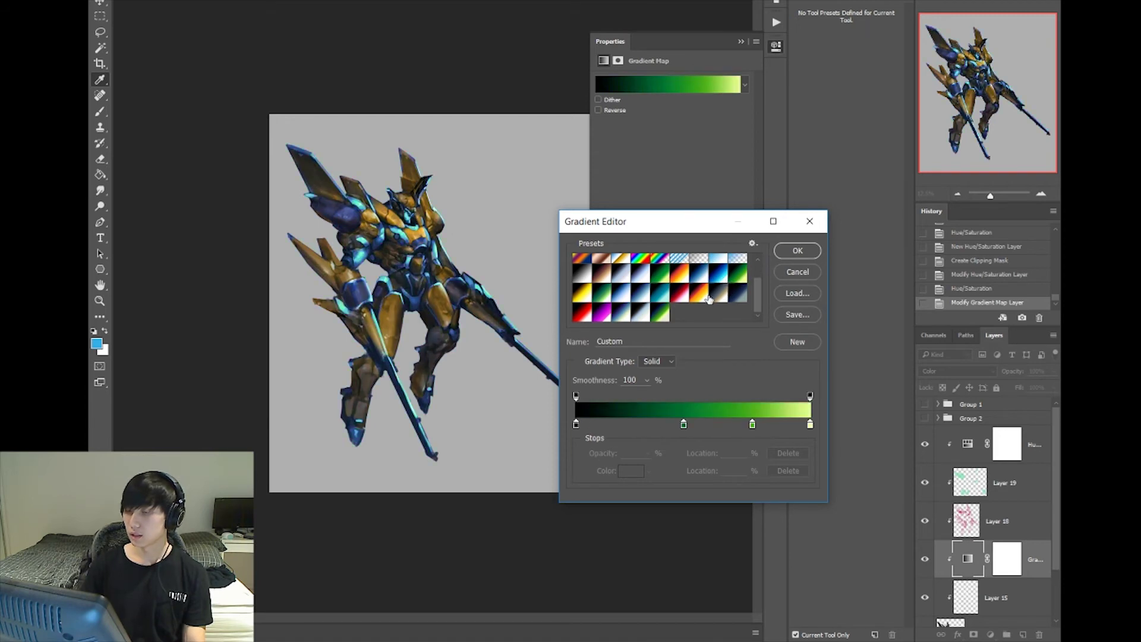
pyautogui.click(699, 292)
pyautogui.click(666, 308)
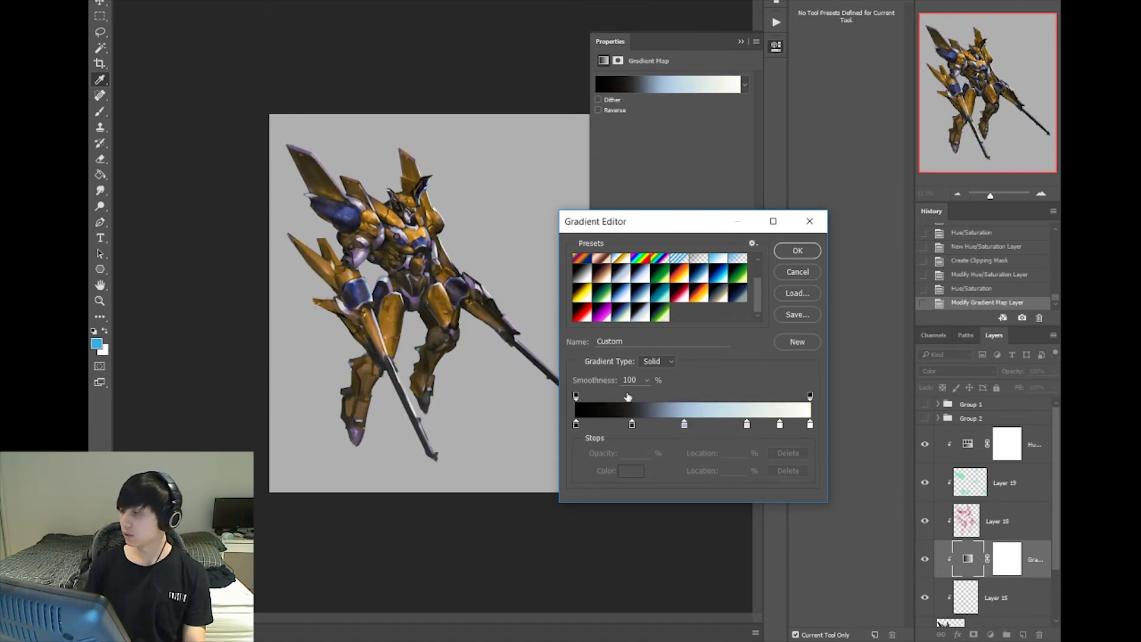
# Confirm the black-navy-cream gradient and close the gradient map settings.
pyautogui.press('b')
pyautogui.click(782, 255)
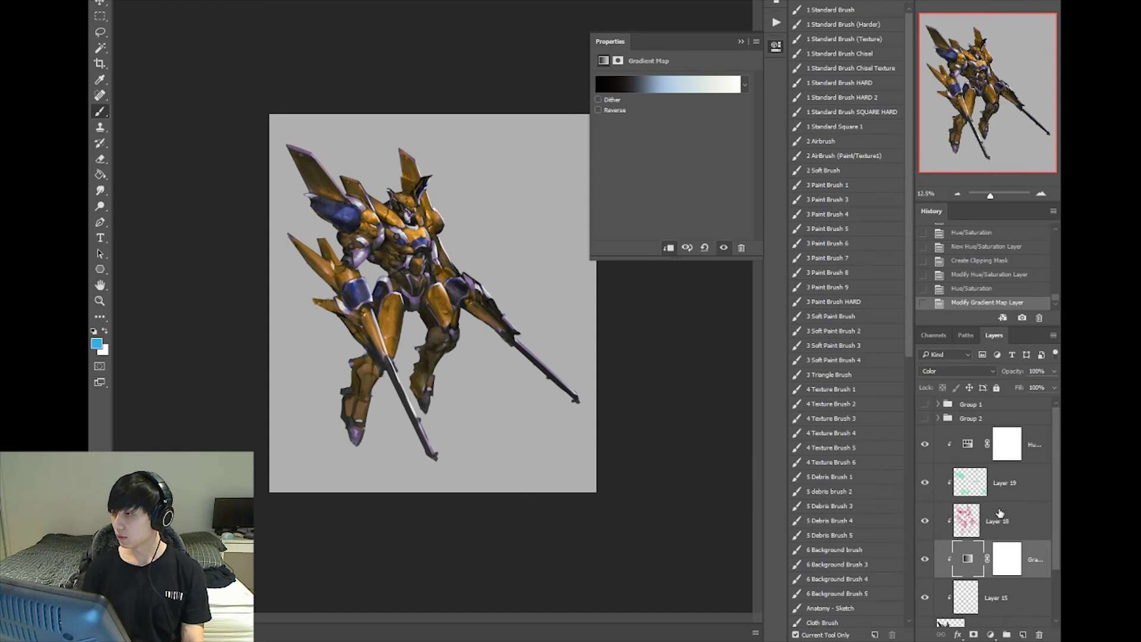
pyautogui.click(775, 48)
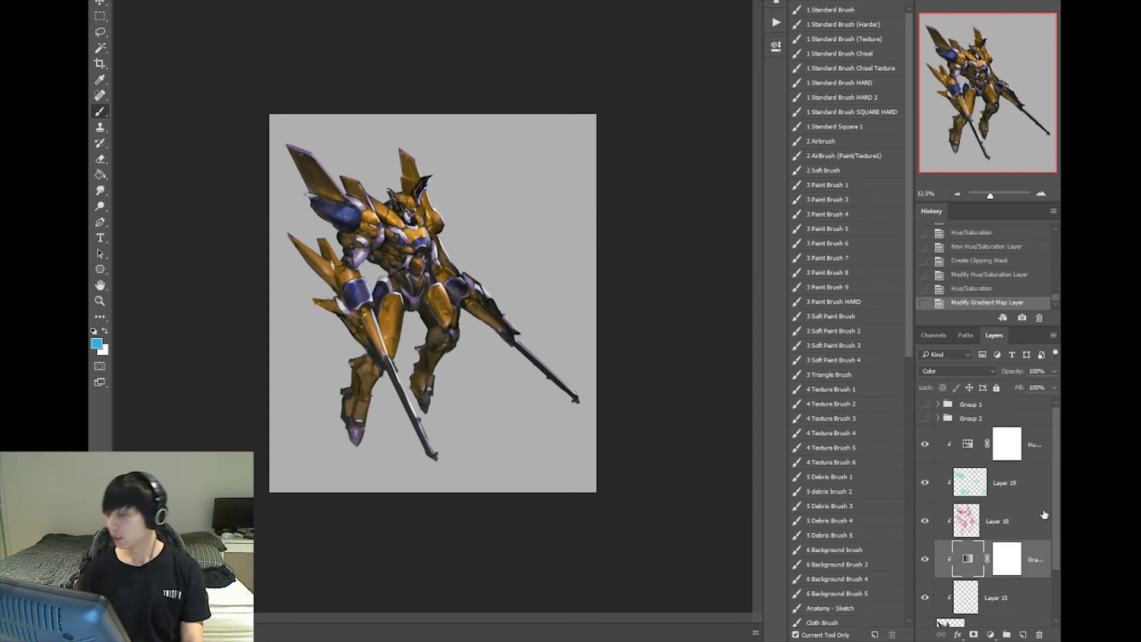
# Hide the Hue/Saturation layer, Layer 19 and Layer 18, then select the Hue/Saturation layer.
pyautogui.scroll(-1, 1055, 537)
pyautogui.scroll(1, 1052, 517)
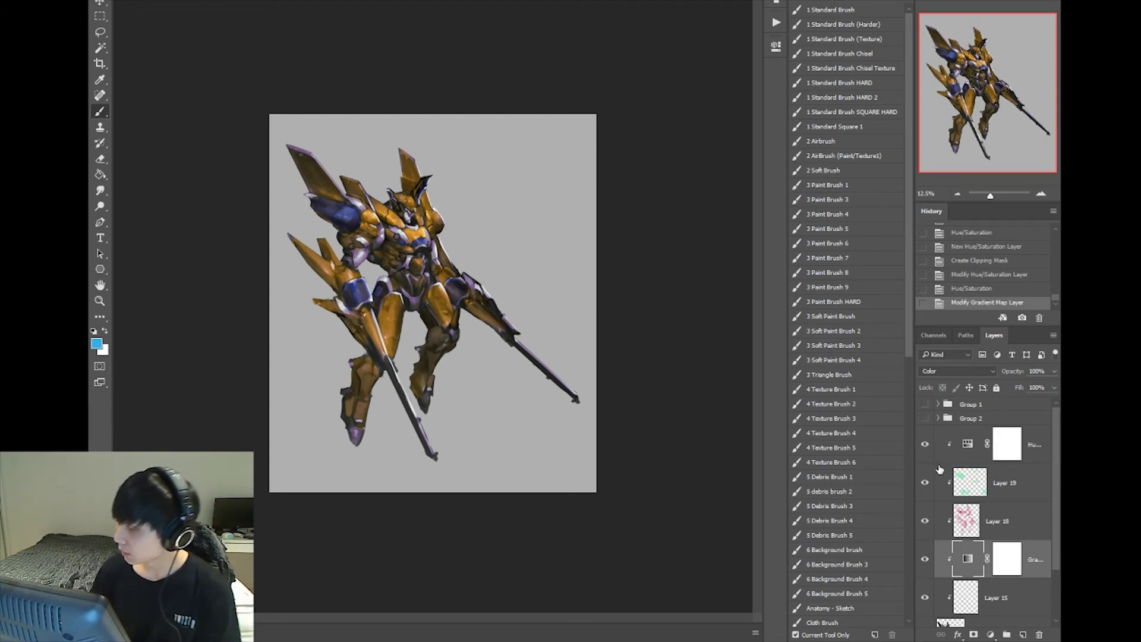
pyautogui.moveTo(926, 526); pyautogui.dragTo(925, 446)
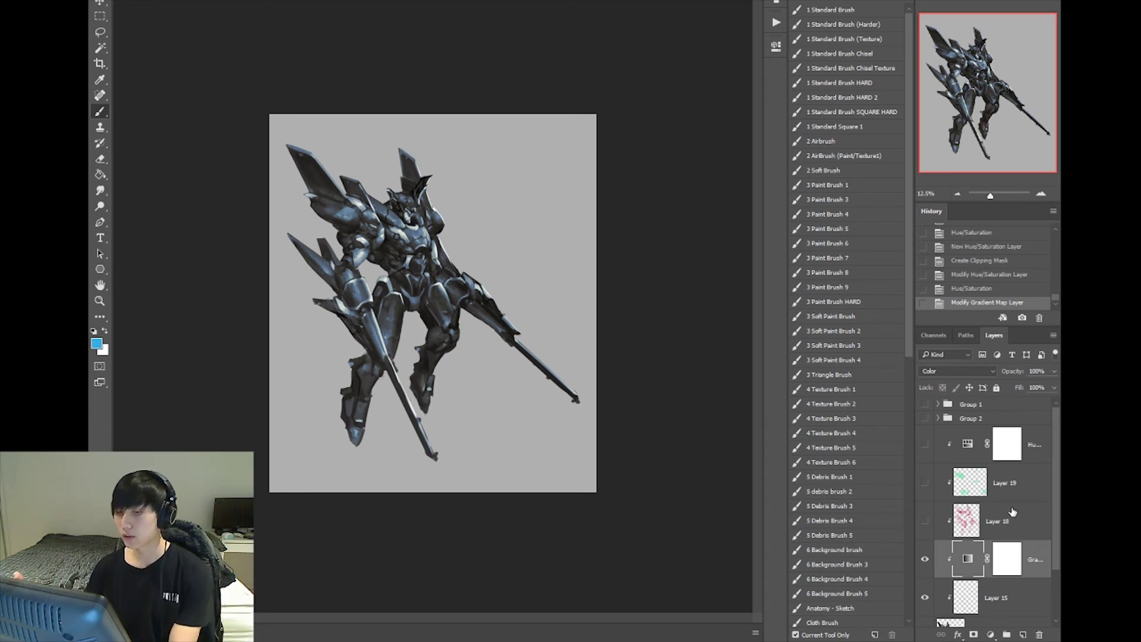
pyautogui.click(1033, 453)
# Reset colours to black and white and add a clipped black-to-green Gradient Map.
pyautogui.press('d')
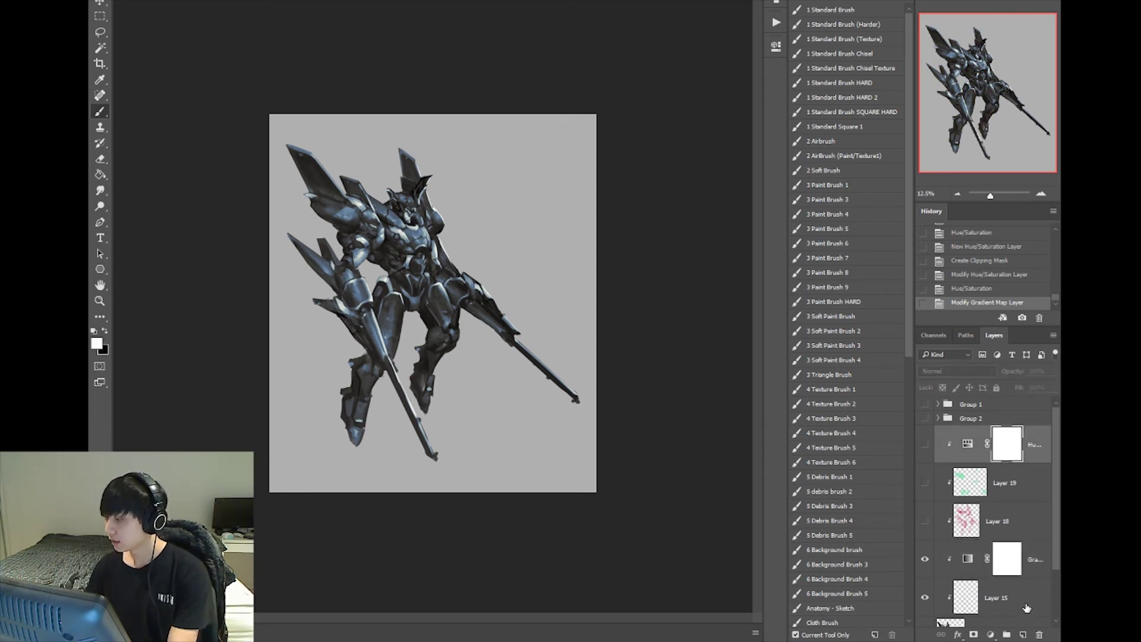
pyautogui.click(990, 635)
pyautogui.click(988, 606)
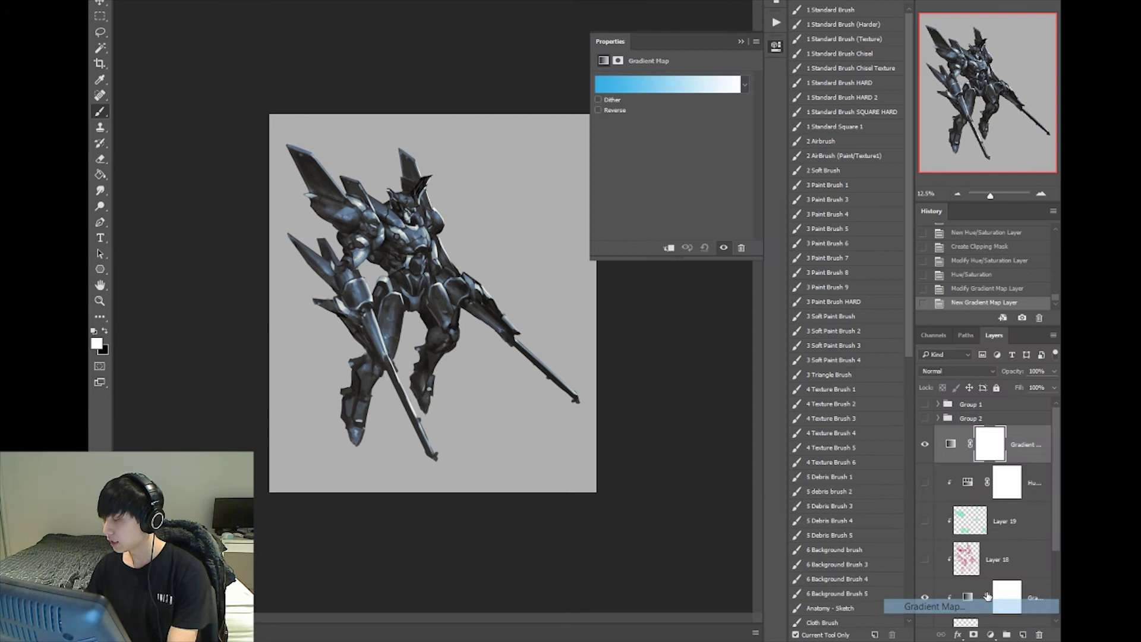
pyautogui.keyDown('alt'); pyautogui.click(958, 464); pyautogui.keyUp('alt')
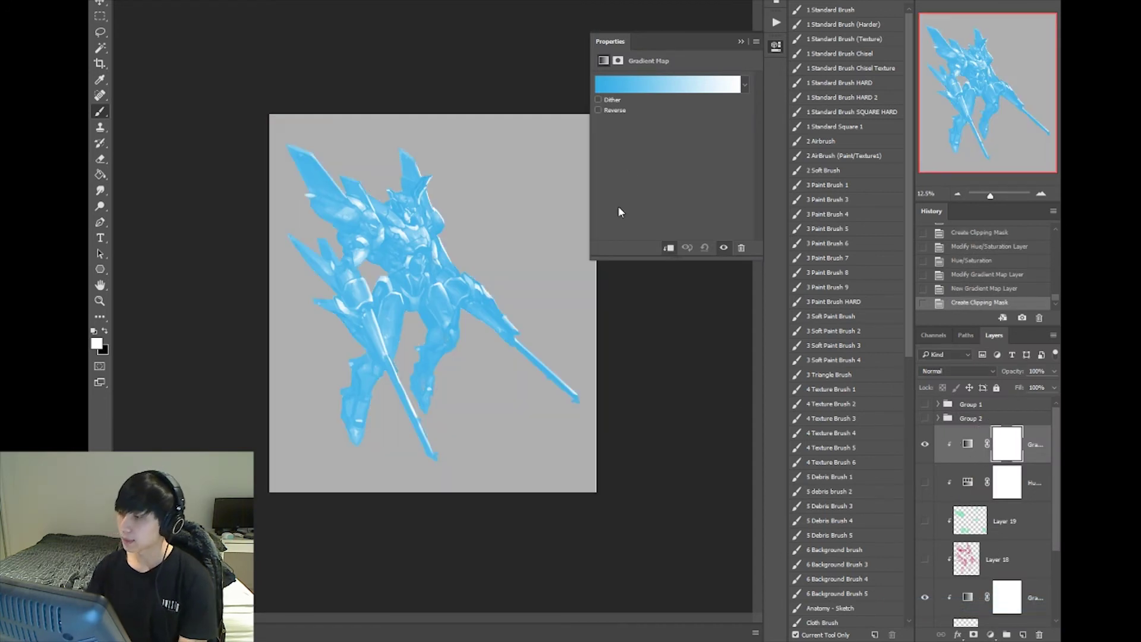
pyautogui.click(665, 84)
pyautogui.click(758, 282)
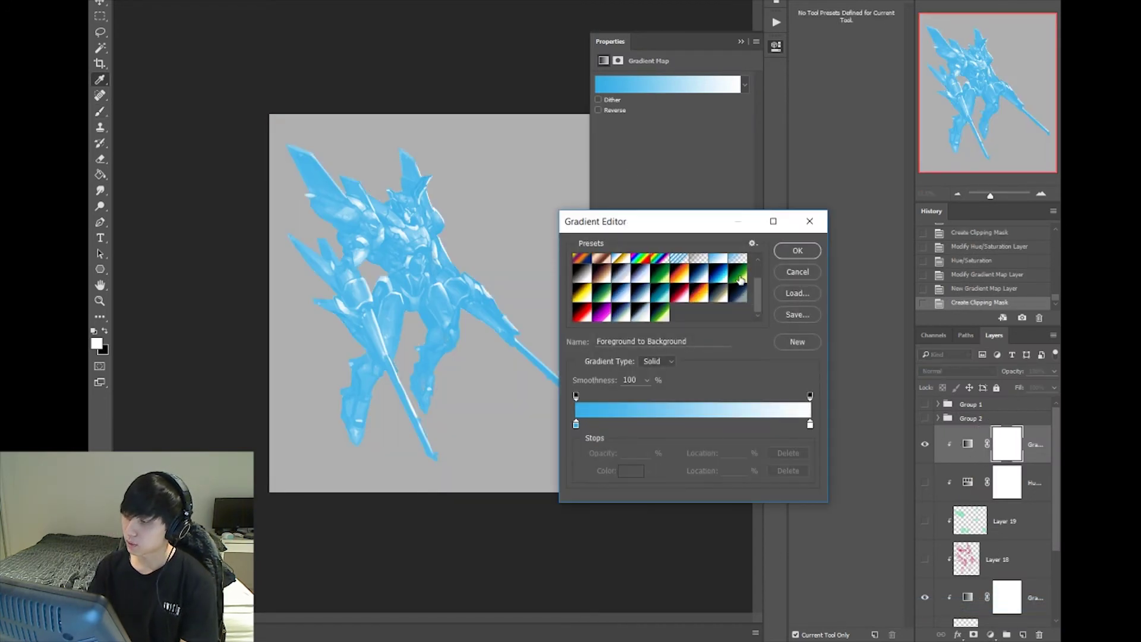
pyautogui.click(737, 275)
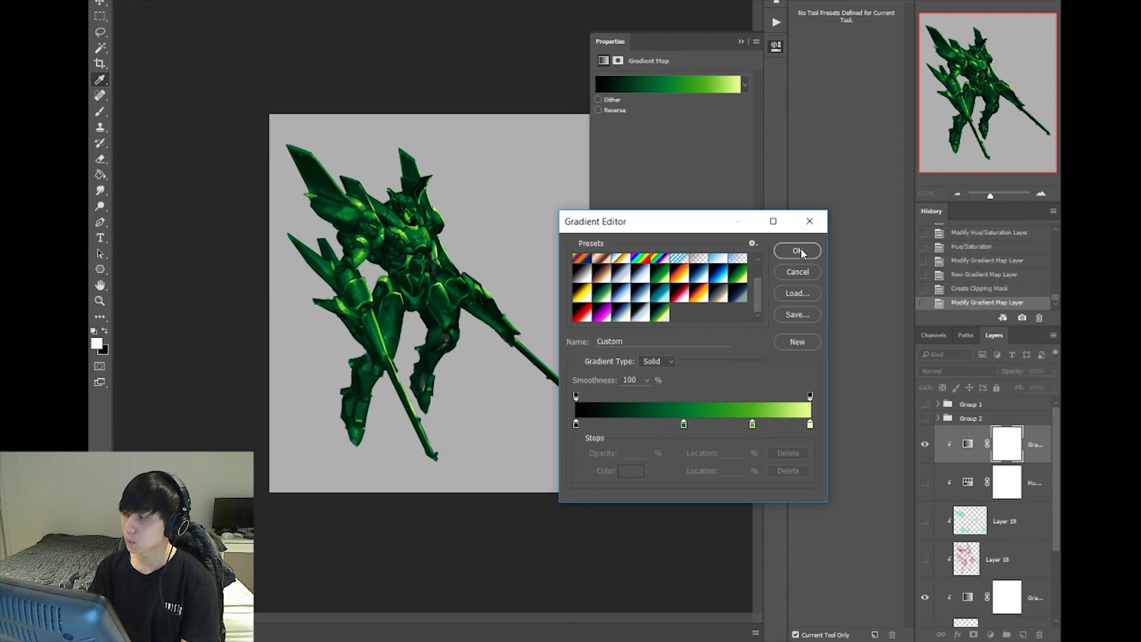
pyautogui.click(798, 250)
# Set the gradient map to Color blend mode and Paint Bucket its mask black.
pyautogui.click(957, 371)
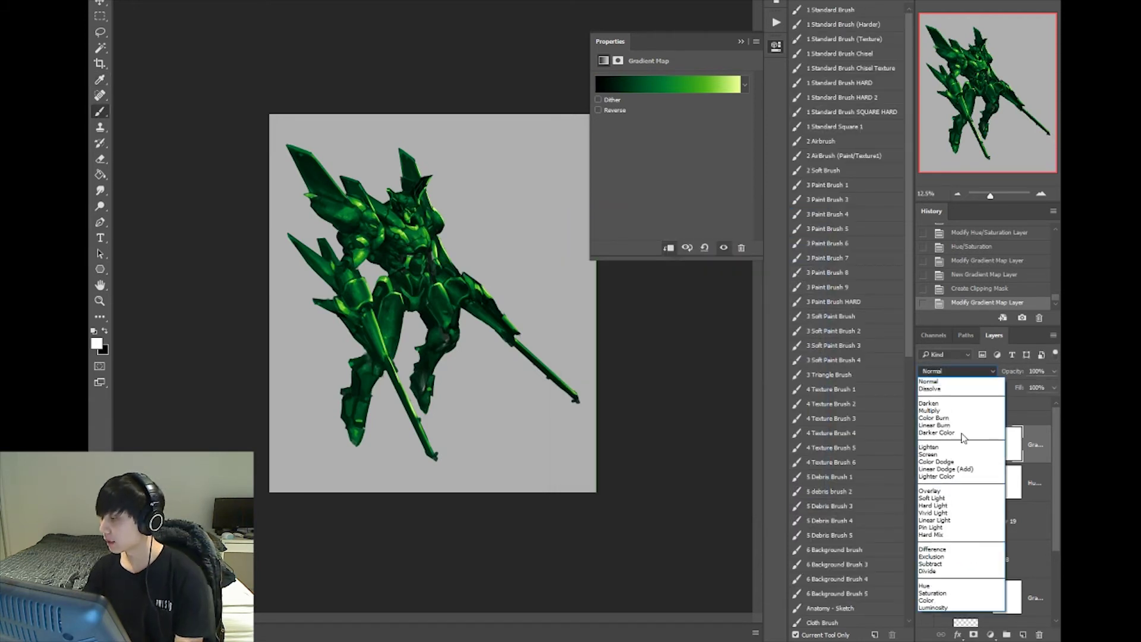
pyautogui.click(946, 601)
pyautogui.click(1009, 452)
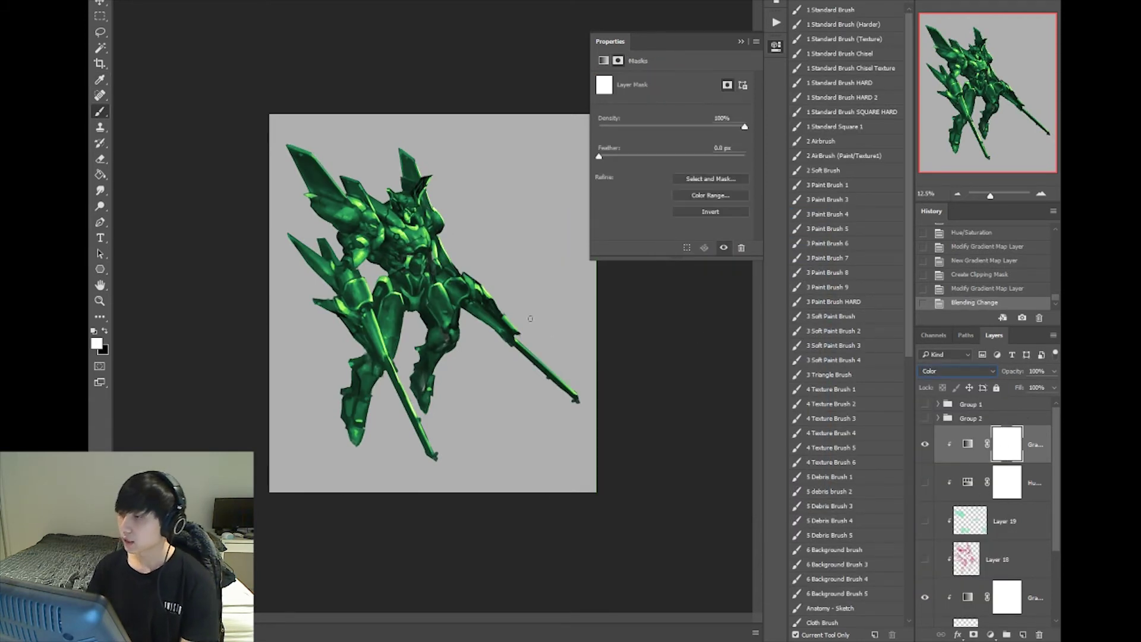
pyautogui.click(100, 175)
pyautogui.click(105, 331)
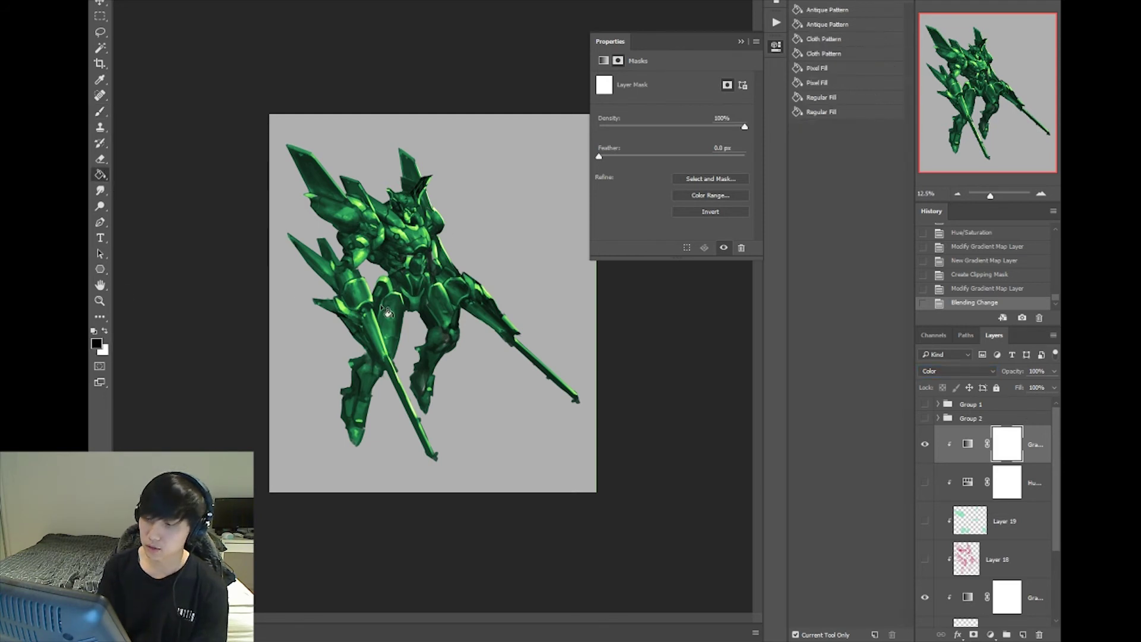
pyautogui.click(366, 385)
pyautogui.click(105, 331)
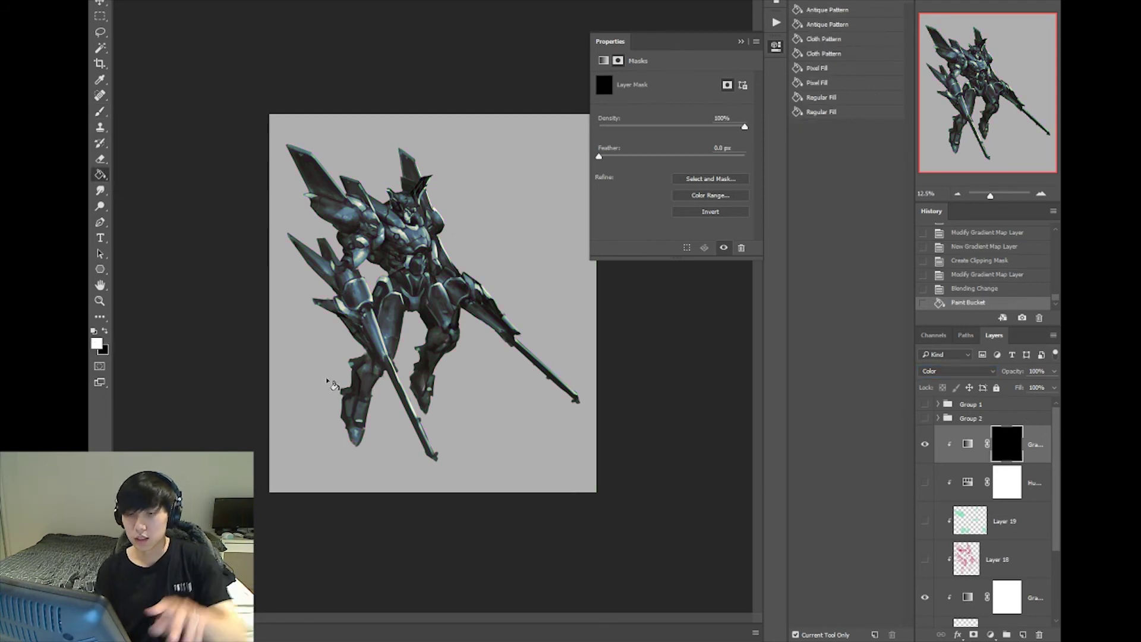
# Switch to the Brush, close the mask settings and zoom in twice to 25%.
pyautogui.press('b')
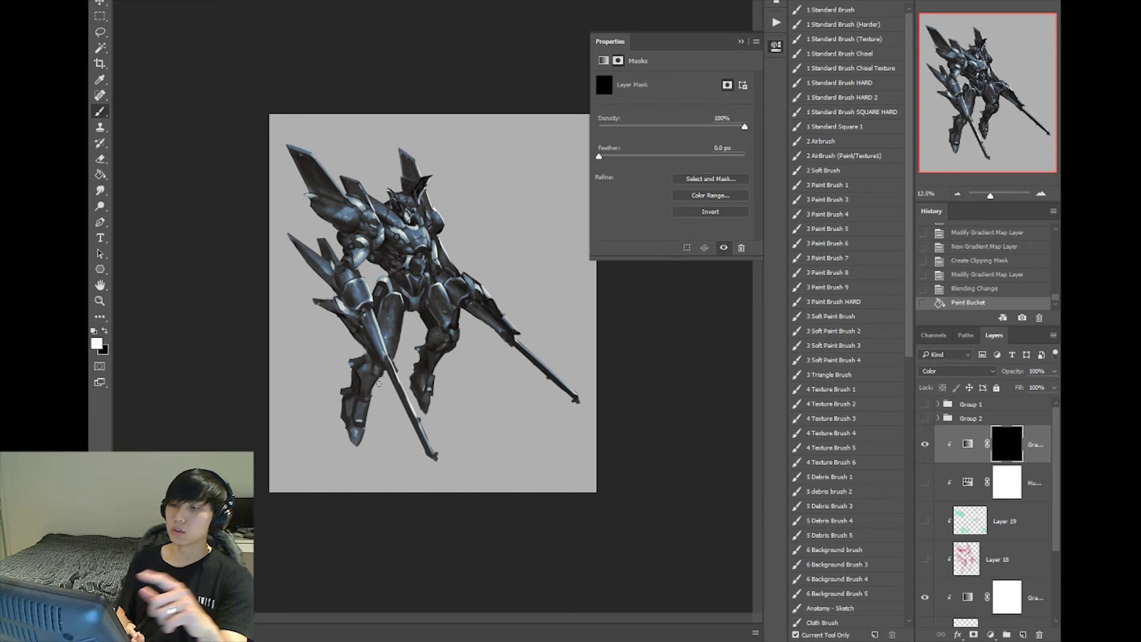
pyautogui.click(776, 46)
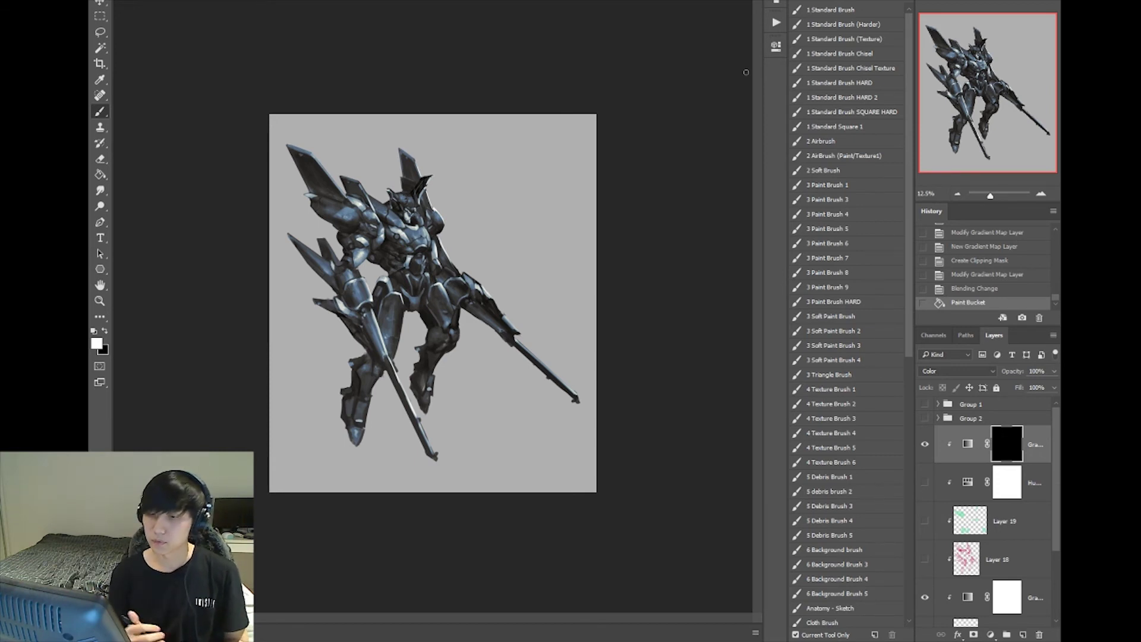
pyautogui.click(641, 367)
pyautogui.hotkey('ctrl', '+')
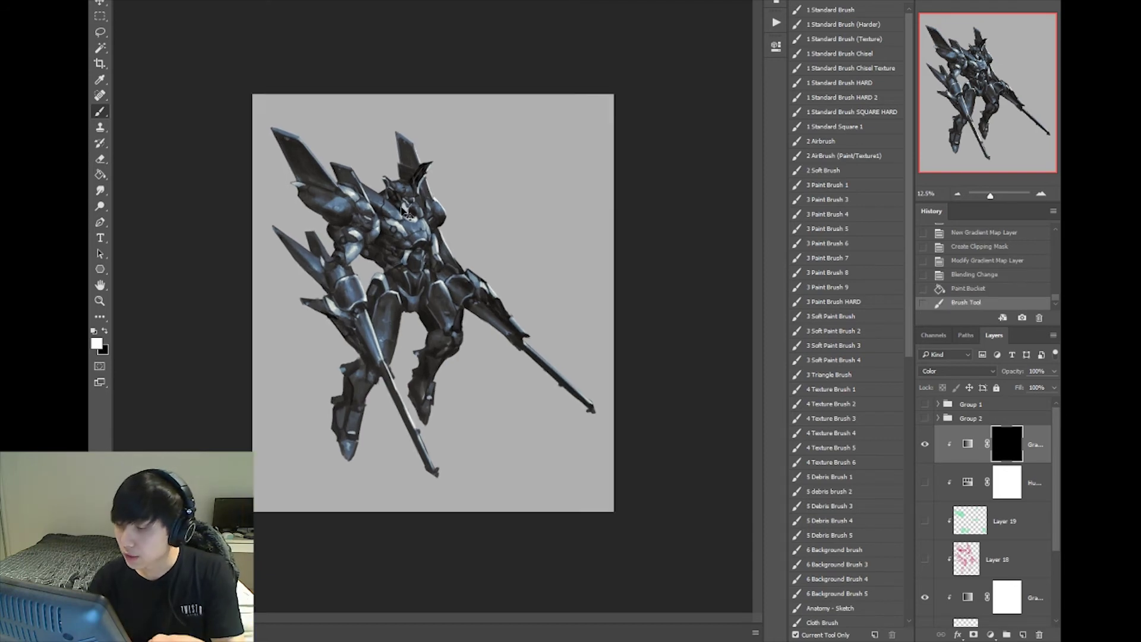
pyautogui.hotkey('ctrl', '+')
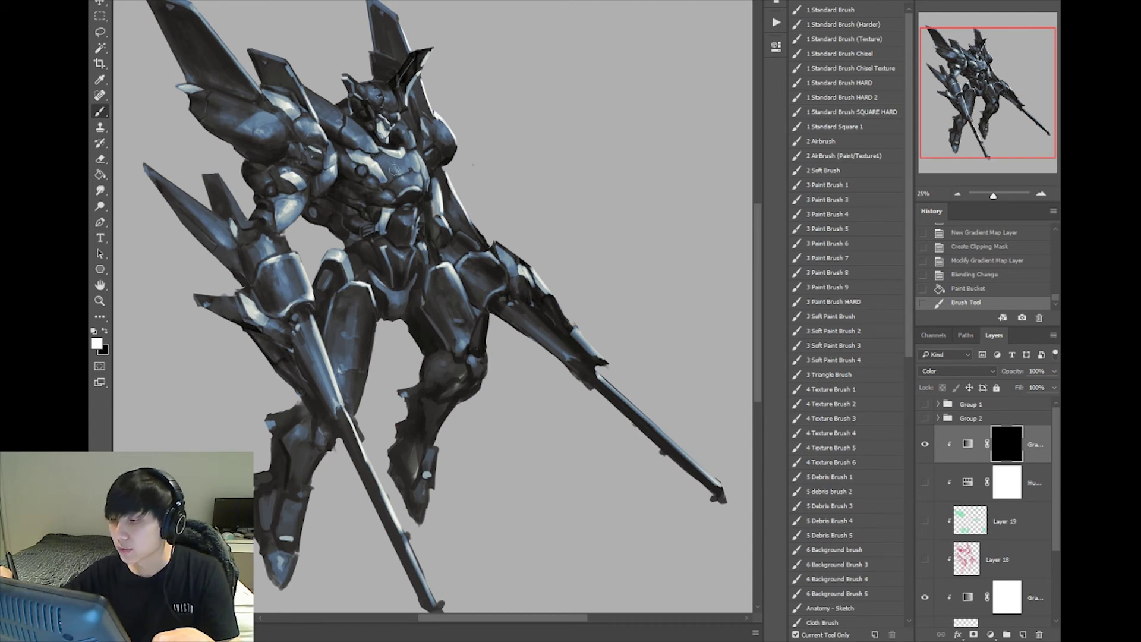
# Reveal green across the robot's chest by erasing the gradient map's black mask.
pyautogui.moveTo(392, 170); pyautogui.dragTo(396, 183)
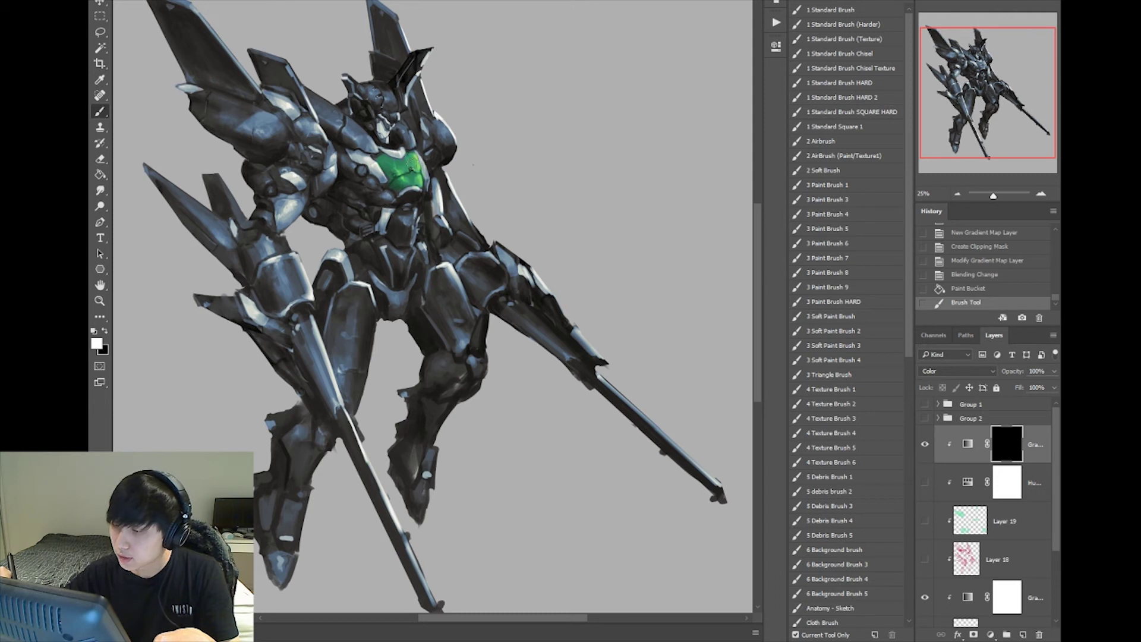
pyautogui.click(403, 146)
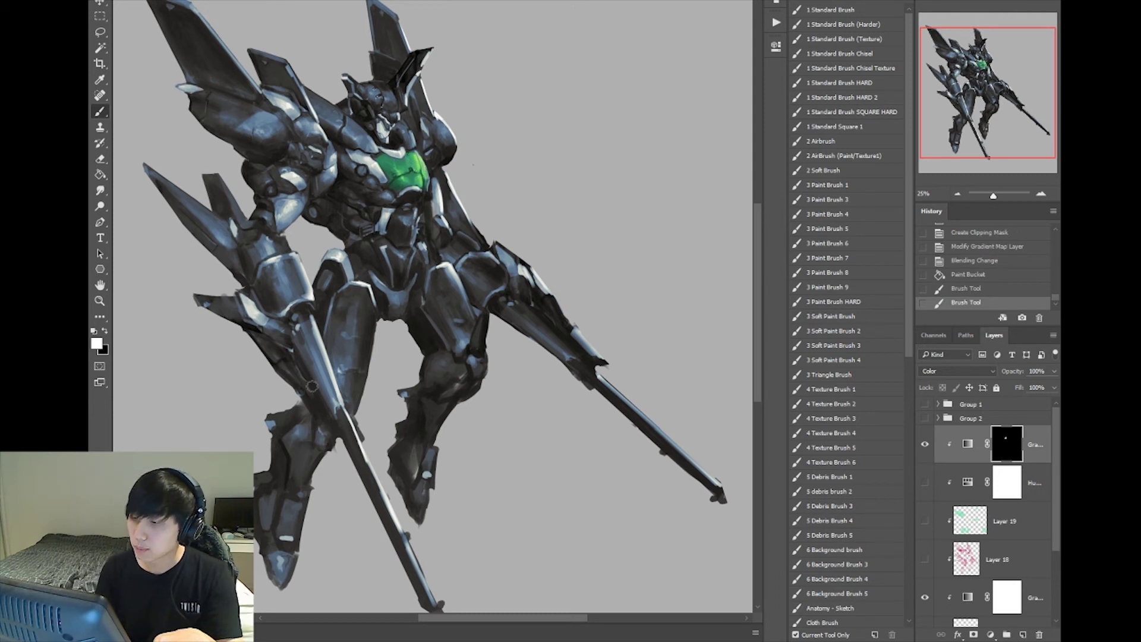
pyautogui.press('e')
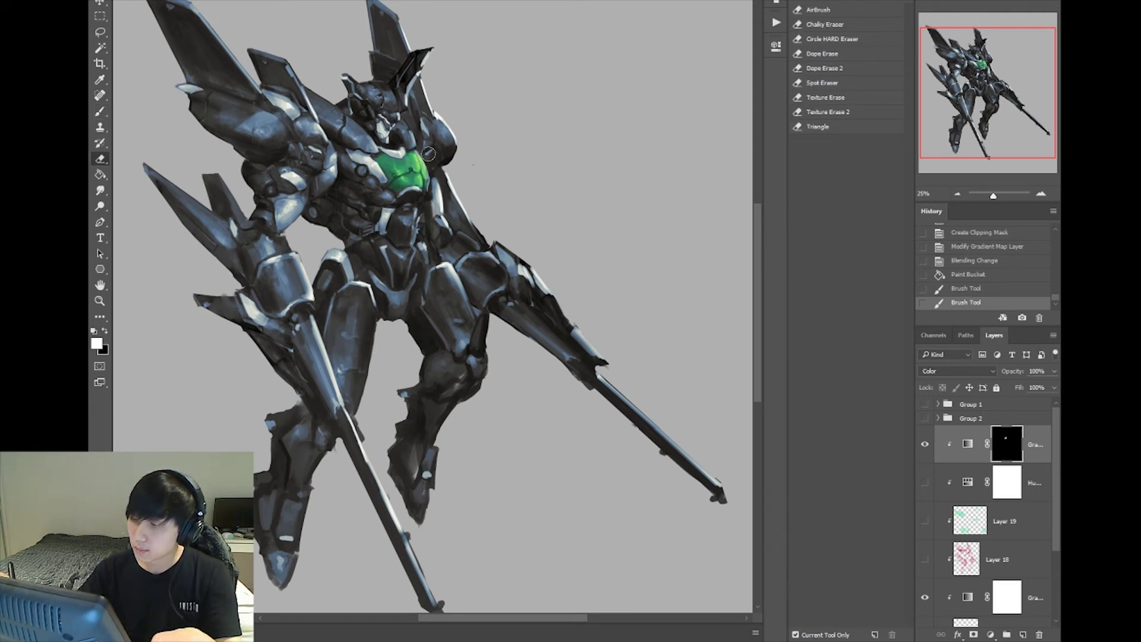
pyautogui.click(104, 331)
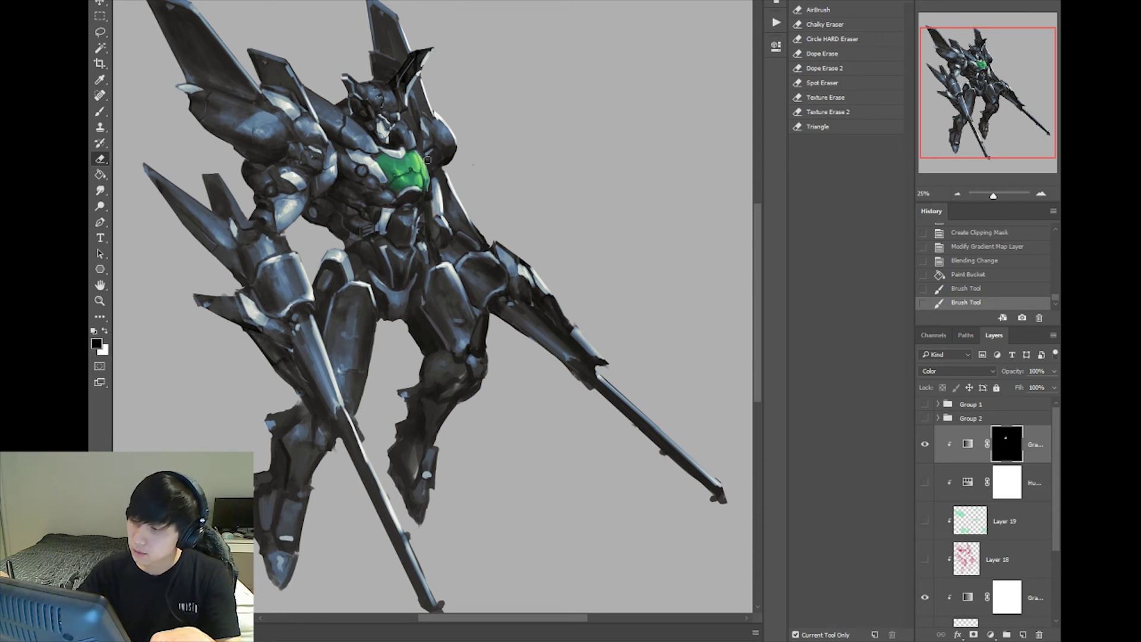
pyautogui.moveTo(297, 238); pyautogui.dragTo(304, 235)
pyautogui.click(104, 331)
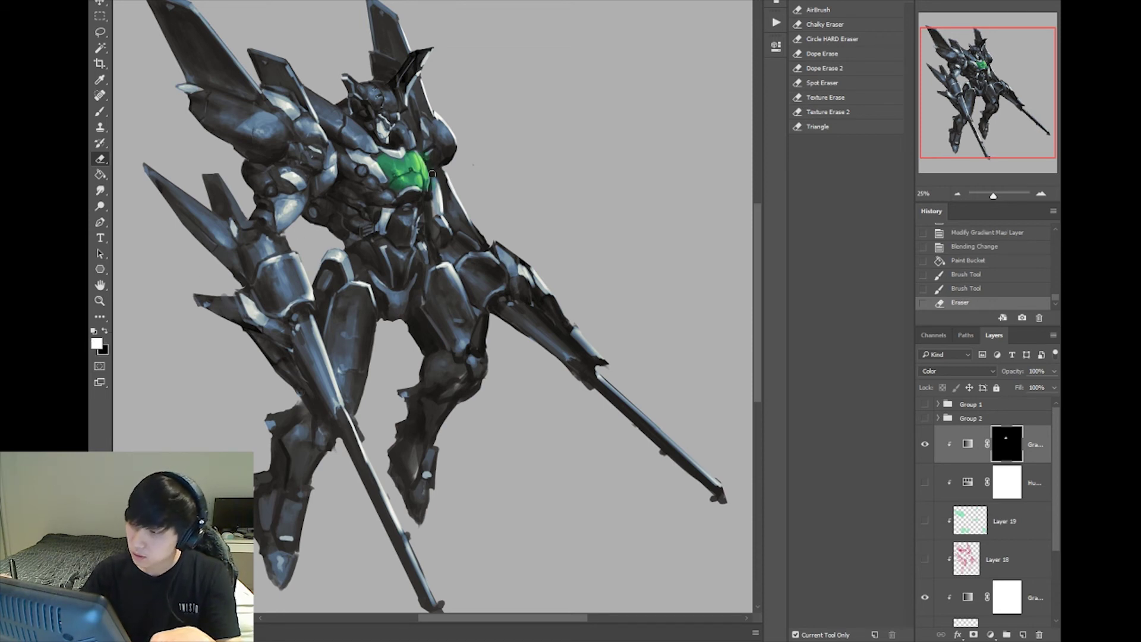
pyautogui.moveTo(429, 174); pyautogui.dragTo(415, 130)
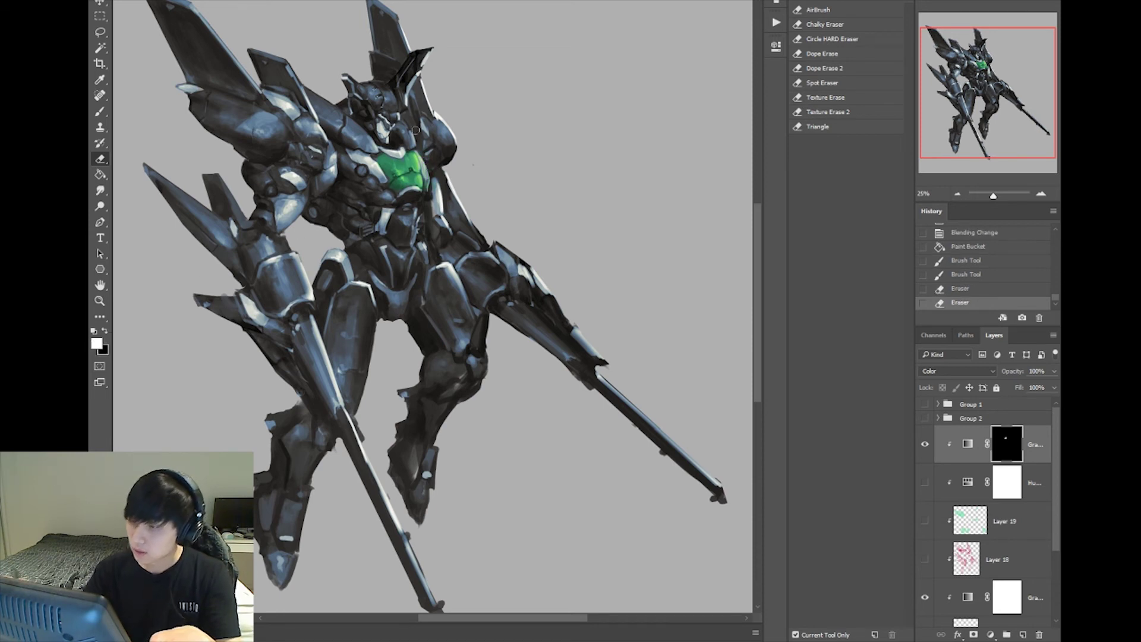
pyautogui.click(105, 332)
pyautogui.click(105, 331)
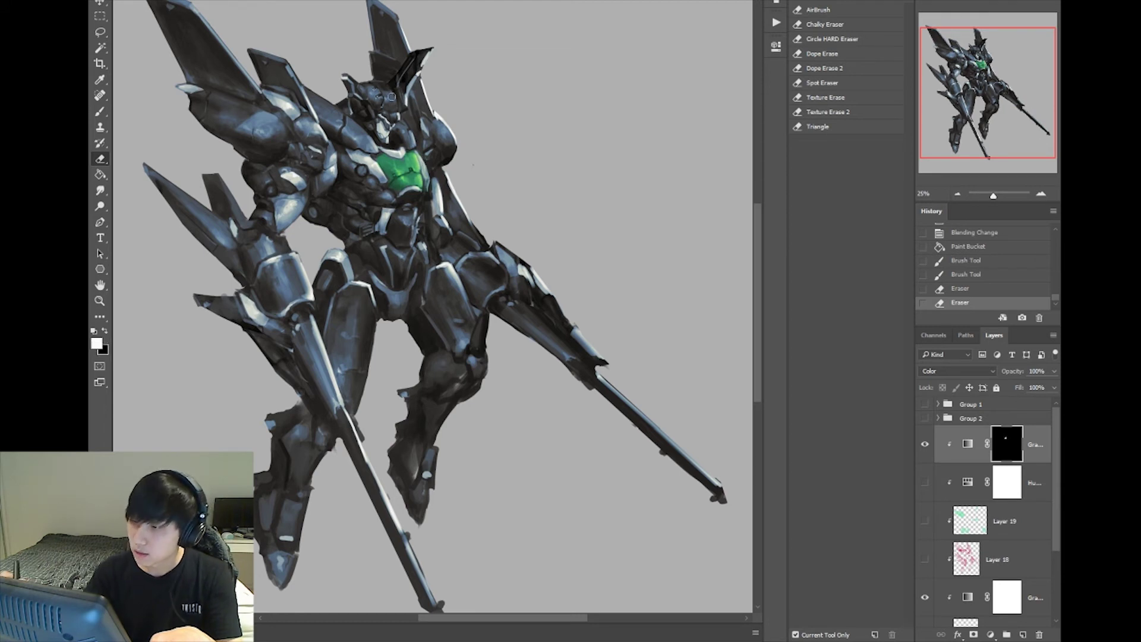
# Reveal green on the robot's head with a stroke and several dabs, then zoom out.
pyautogui.moveTo(386, 93); pyautogui.dragTo(403, 102)
pyautogui.click(105, 331)
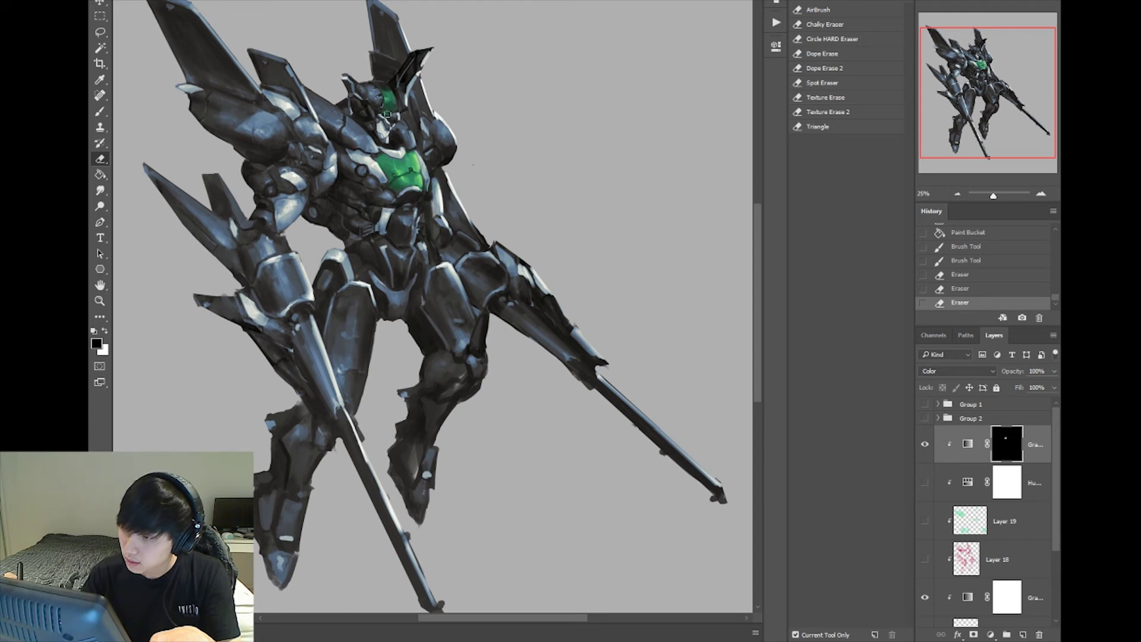
pyautogui.click(393, 115)
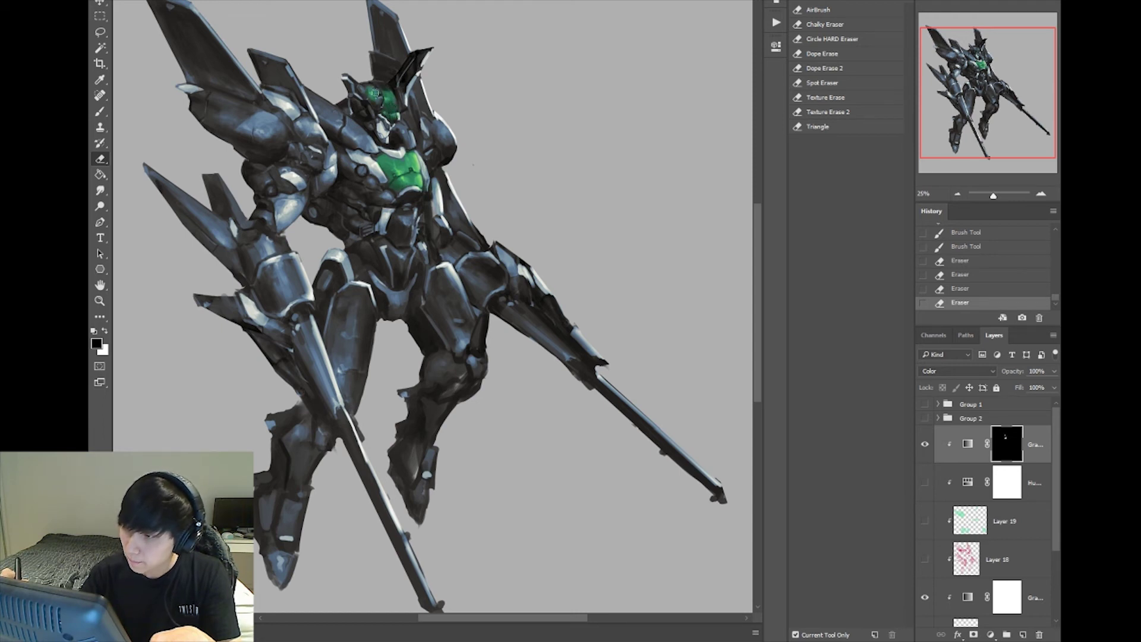
pyautogui.click(378, 102)
pyautogui.click(362, 91)
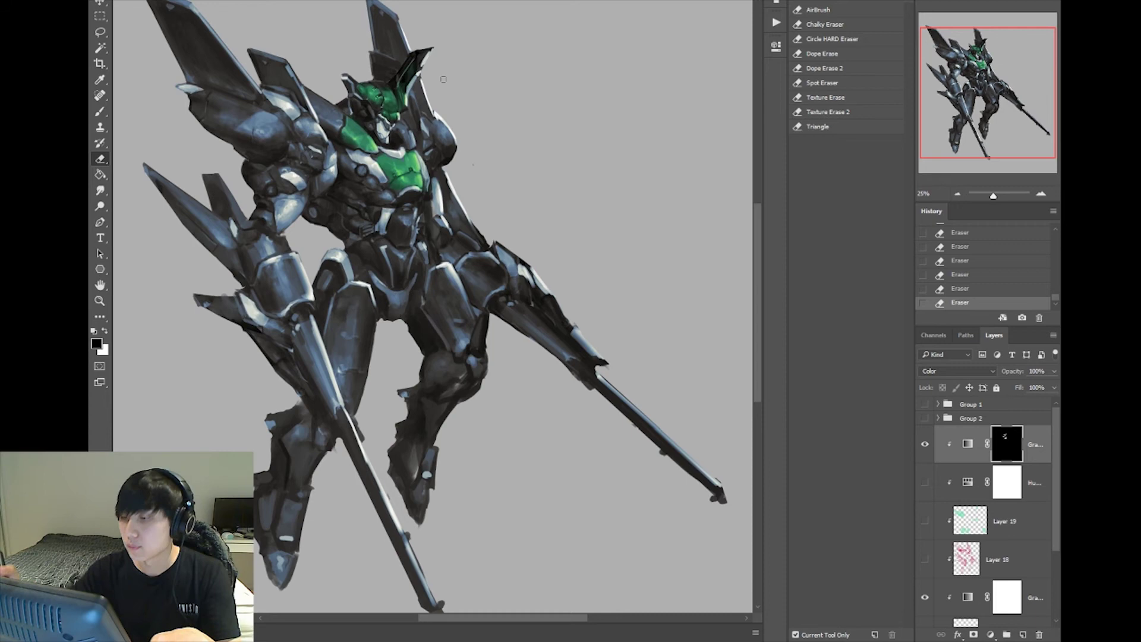
pyautogui.scroll(-2, 404, 126)
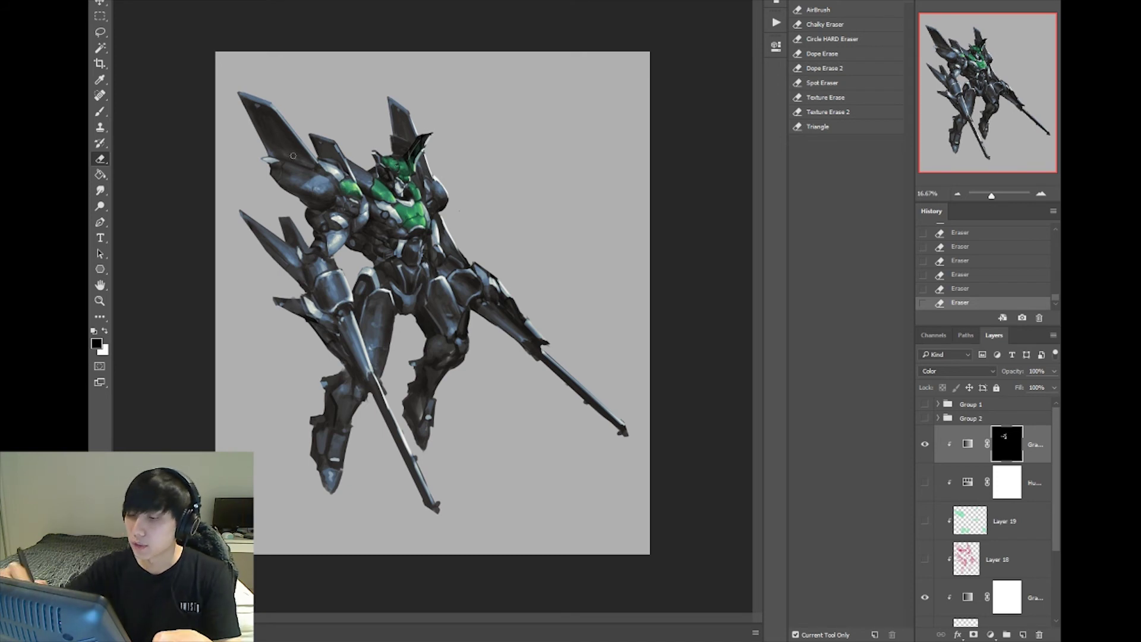
# Erase the Gradient Map mask to reveal green on the left shoulder, arm and hip.
pyautogui.moveTo(316, 195); pyautogui.dragTo(288, 174)
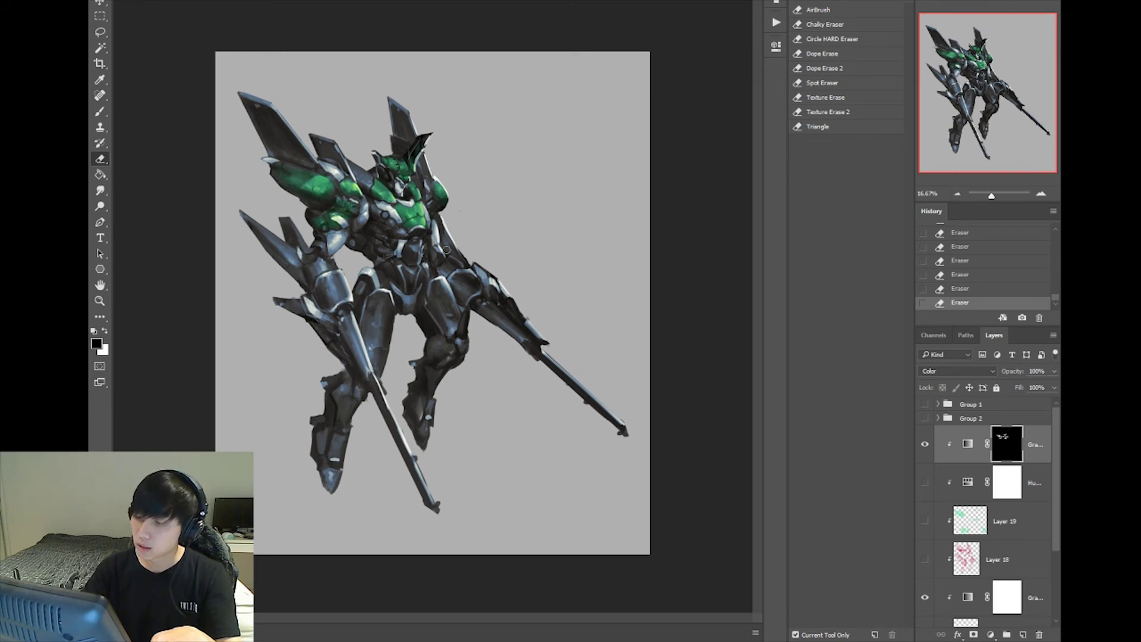
pyautogui.moveTo(323, 291)
pyautogui.mouseDown()
pyautogui.moveTo(327, 303)
pyautogui.moveTo(326, 284)
pyautogui.mouseUp()
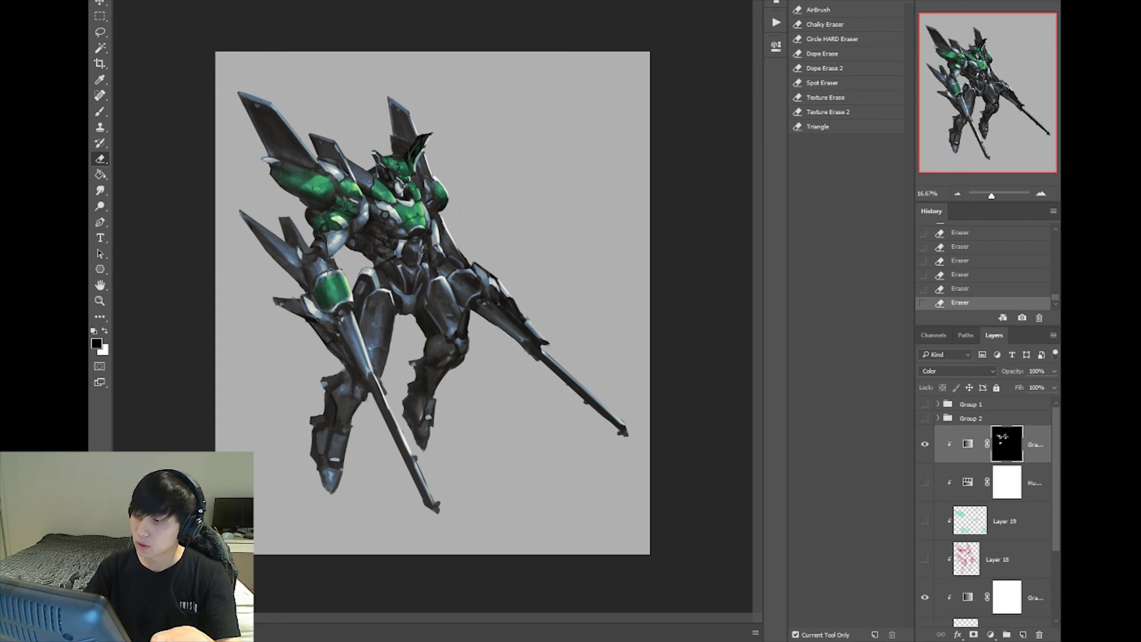
pyautogui.moveTo(462, 286); pyautogui.dragTo(477, 281)
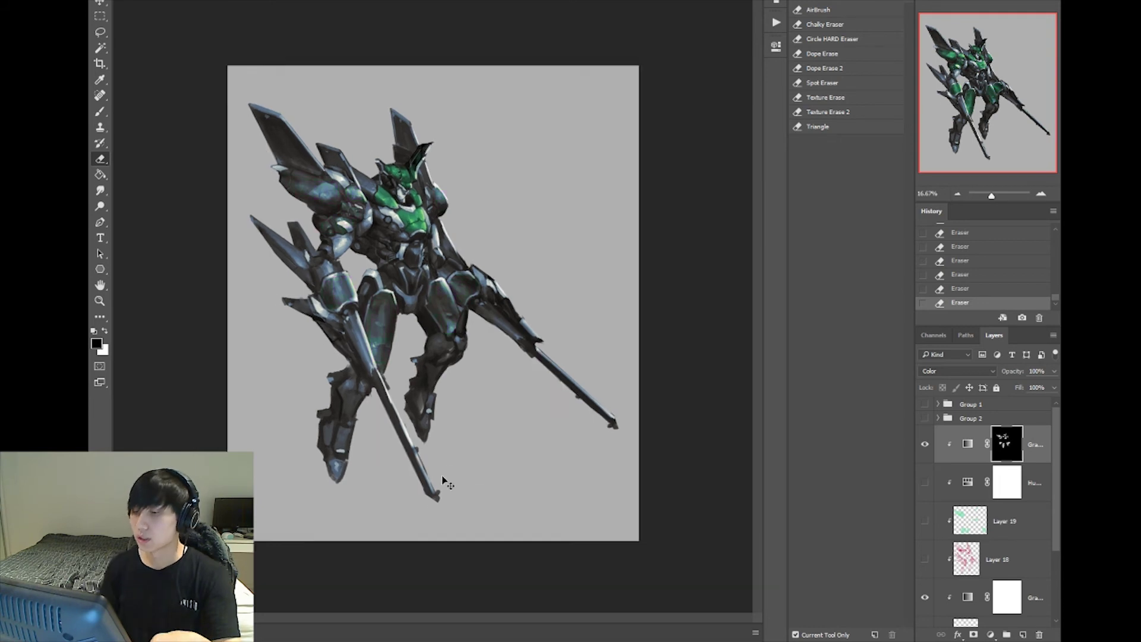
pyautogui.hotkey('ctrl', '-')
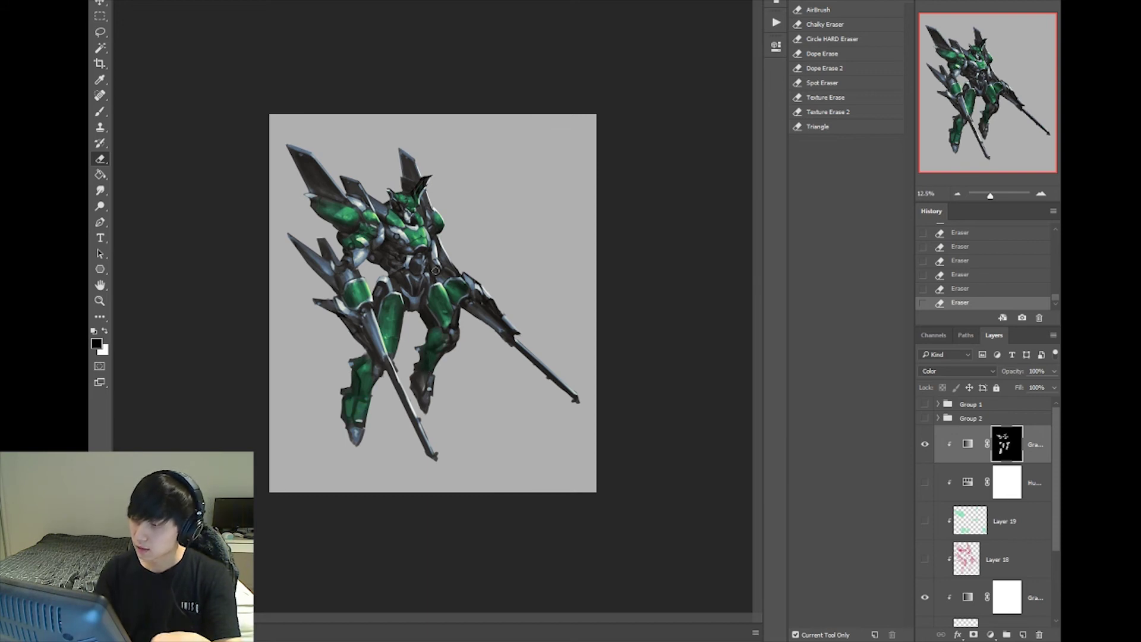
pyautogui.hotkey('ctrl', '+')
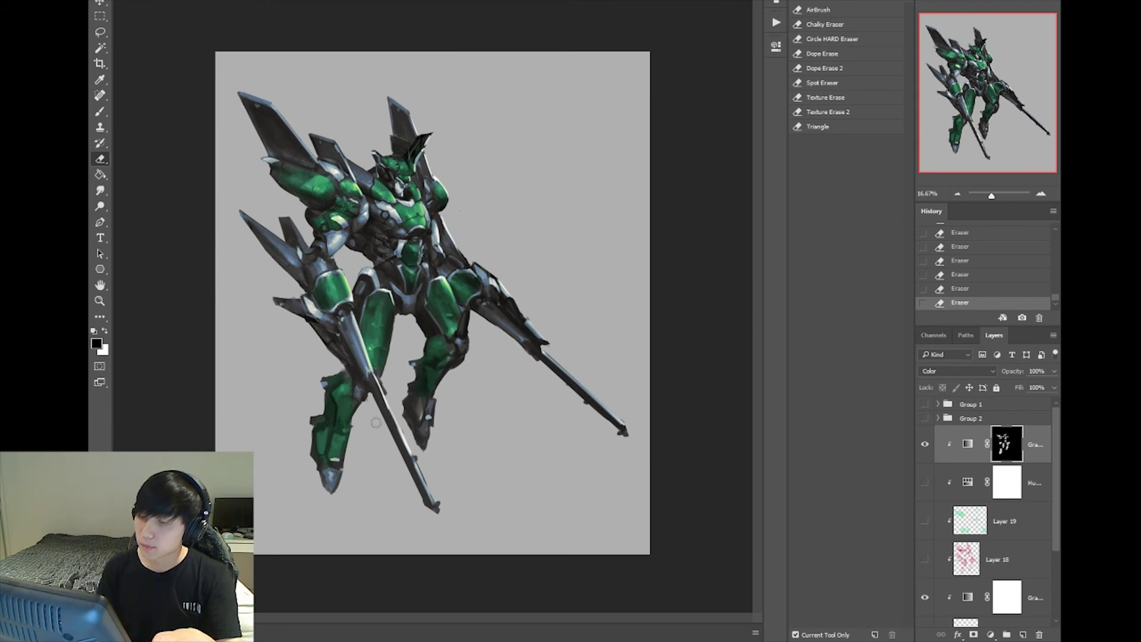
pyautogui.hotkey('ctrl', '+')
# Dismiss the history eraser error and switch to the Brush for small chest touch-ups.
pyautogui.click(291, 238)
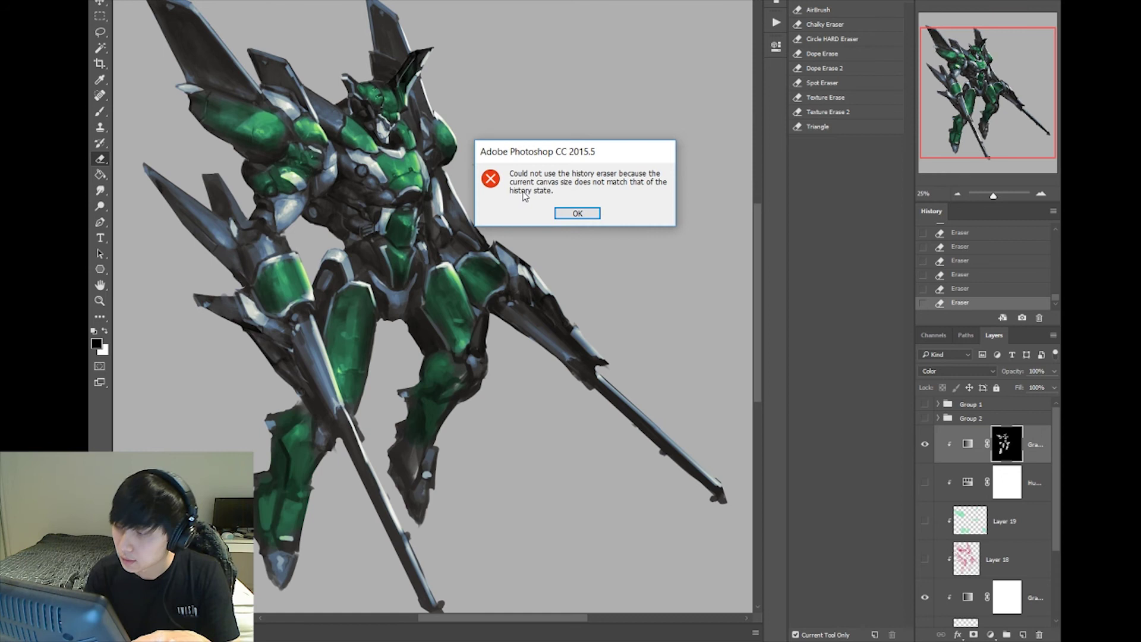
pyautogui.click(578, 213)
pyautogui.press('b')
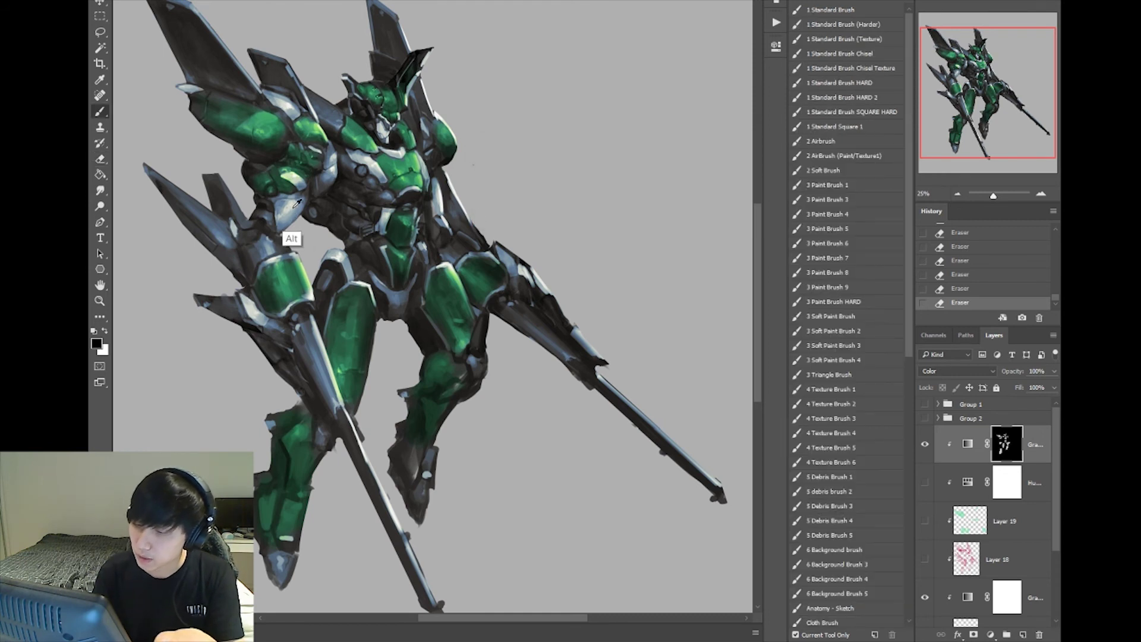
pyautogui.click(361, 170)
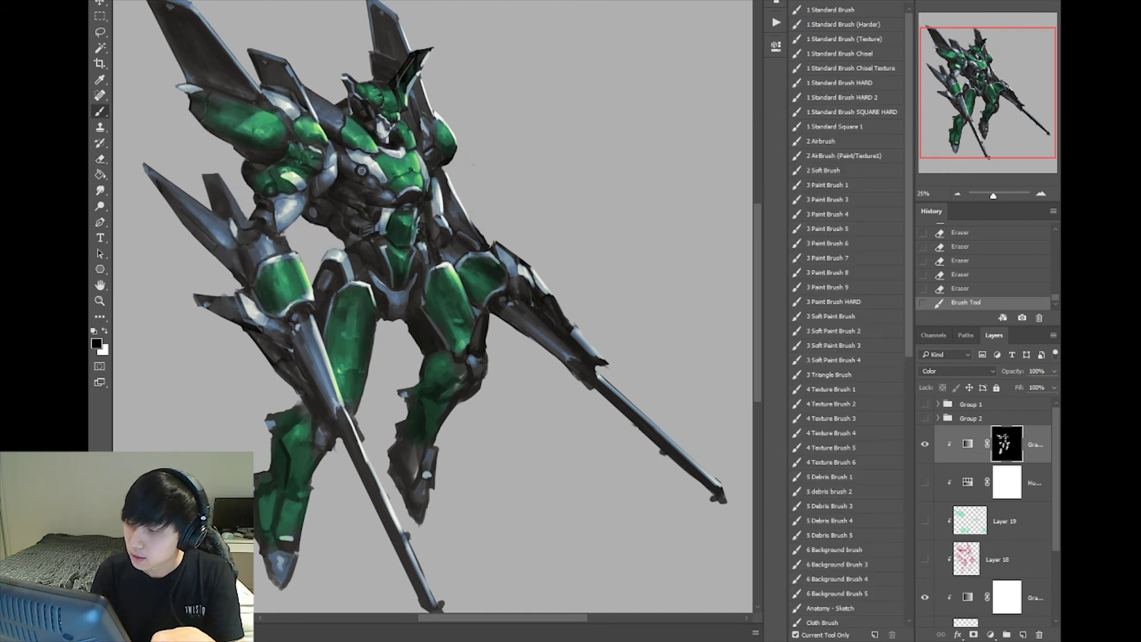
pyautogui.click(345, 158)
# Sample the chest armour's light grey and dab it over the chest.
pyautogui.keyDown('alt'); pyautogui.click(370, 172); pyautogui.keyUp('alt')
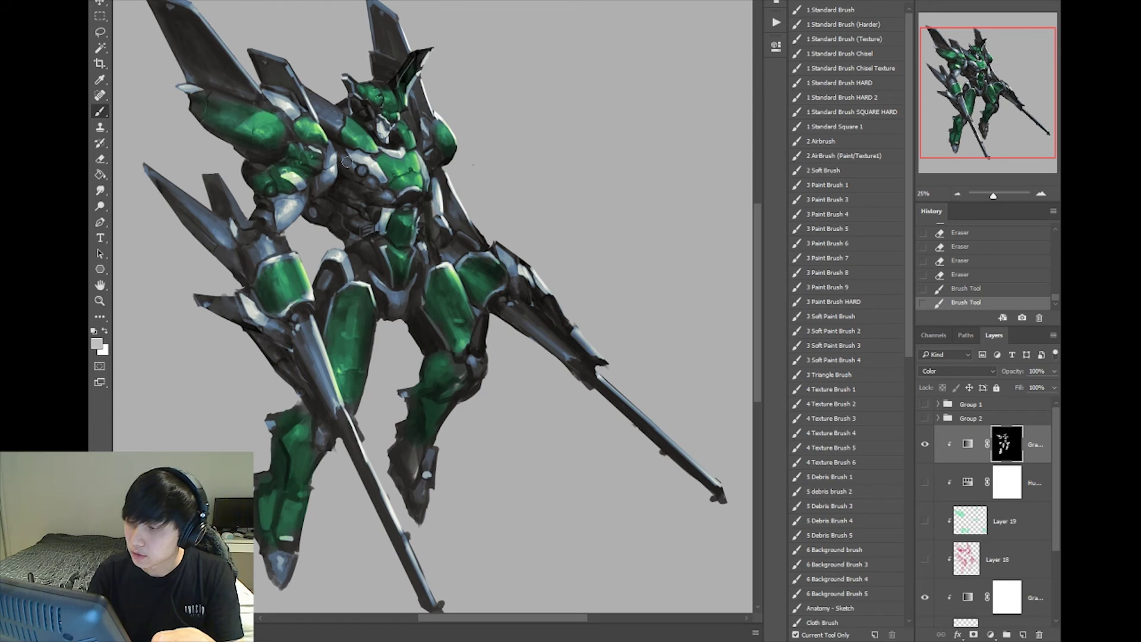
pyautogui.click(350, 173)
pyautogui.click(372, 182)
pyautogui.click(370, 195)
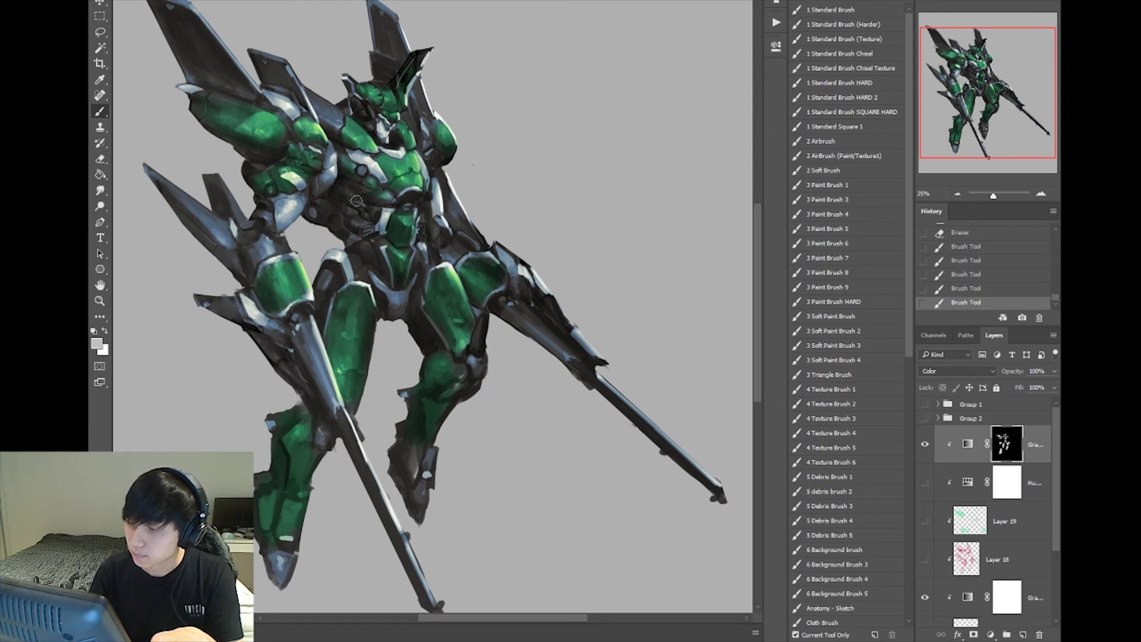
pyautogui.click(368, 196)
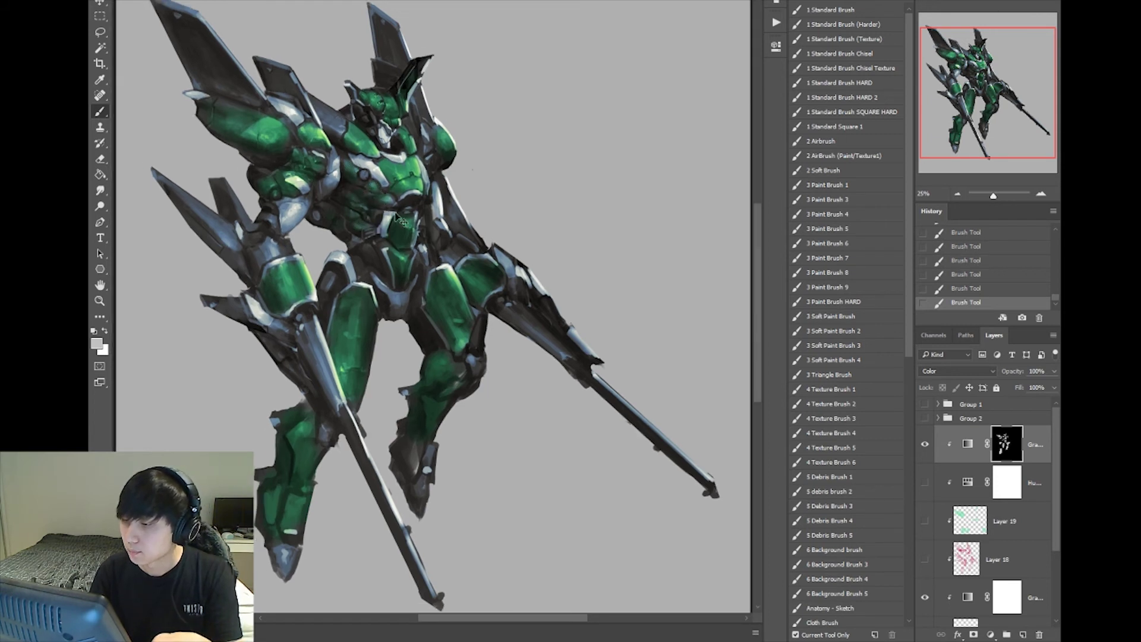
pyautogui.hotkey('ctrl', '-')
pyautogui.hotkey('ctrl', '+')
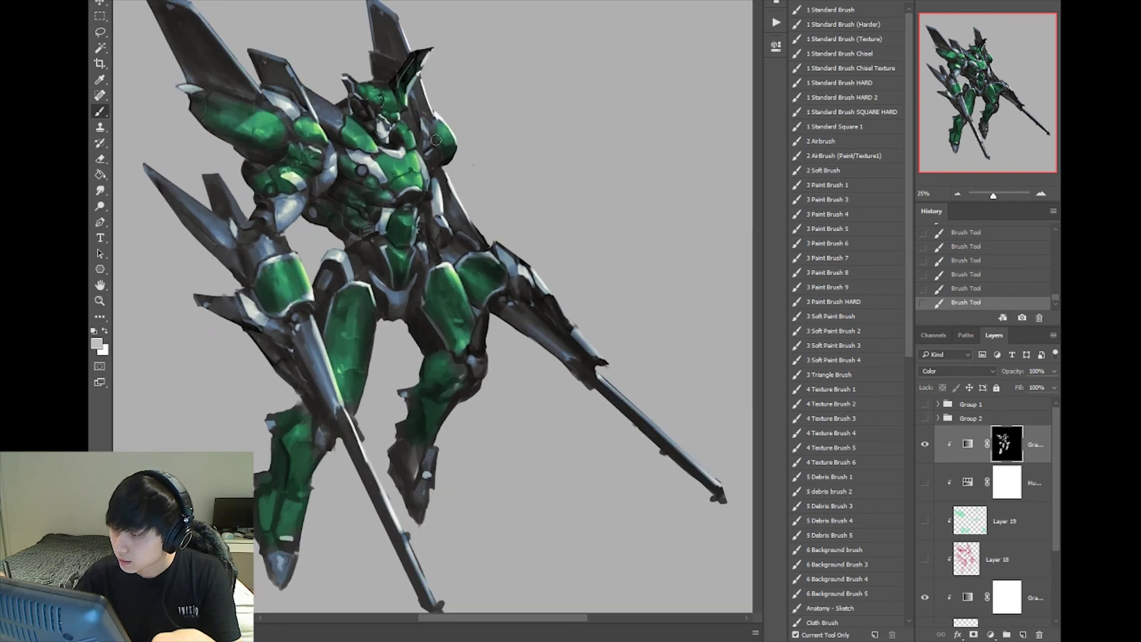
pyautogui.hotkey('ctrl', '-')
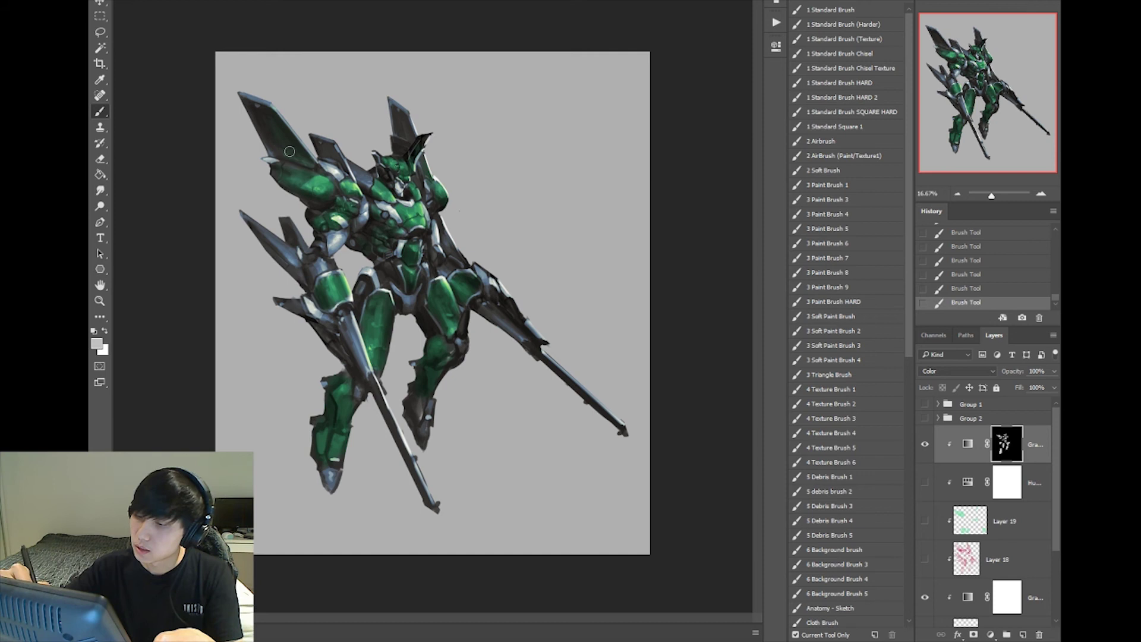
# Flip the canvas horizontally and target the Gradient Map adjustment instead of its mask.
pyautogui.hotkey('ctrl', '-')
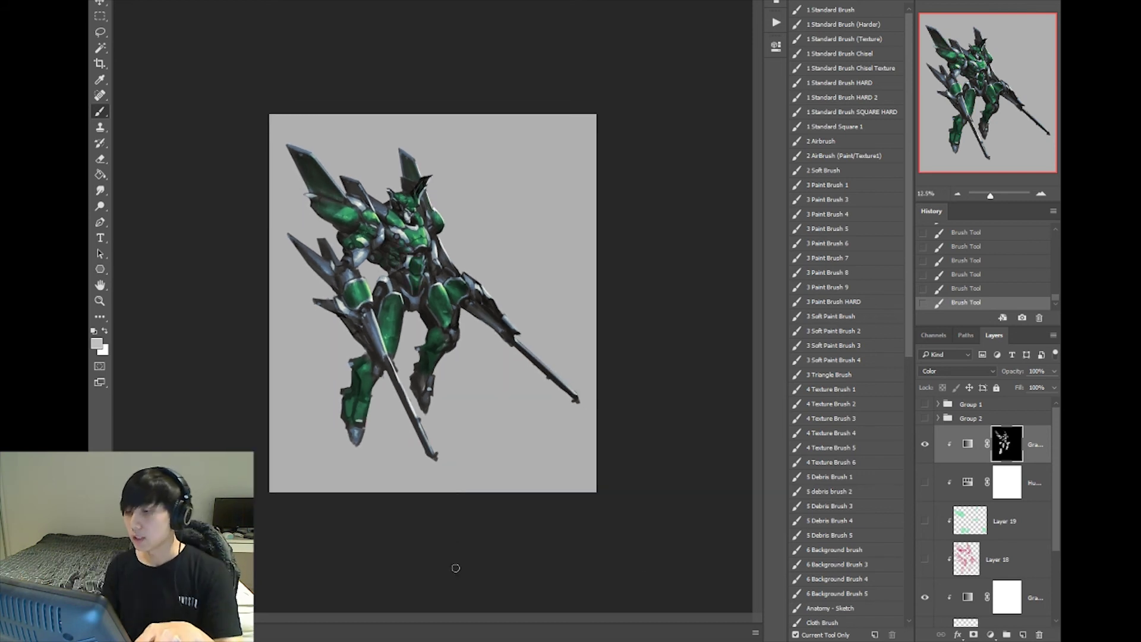
pyautogui.press('h')
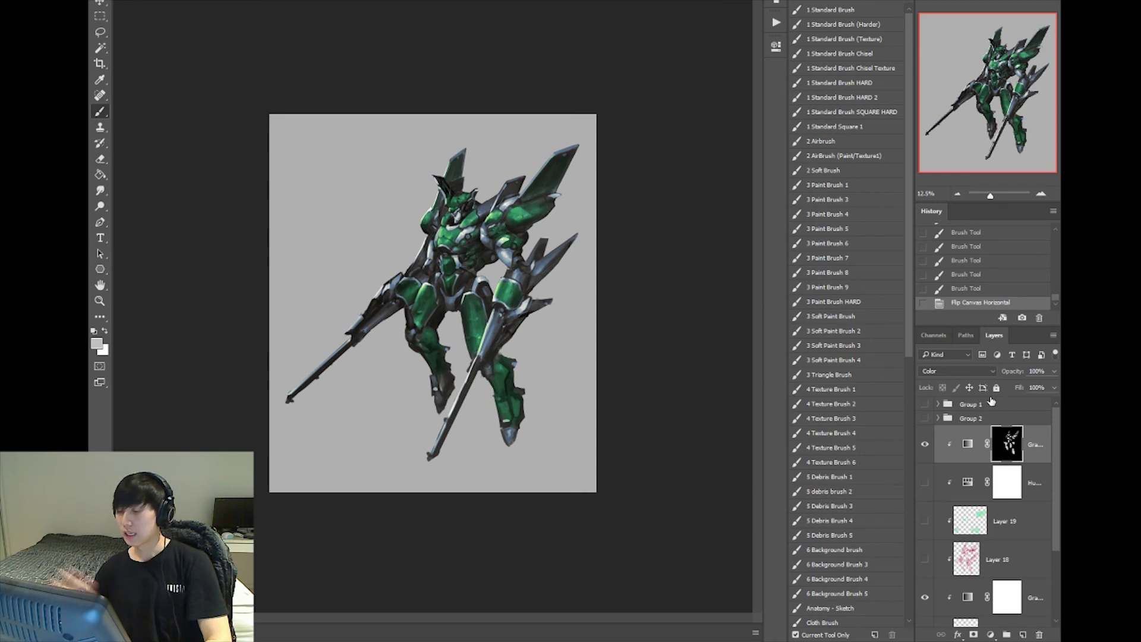
pyautogui.click(970, 446)
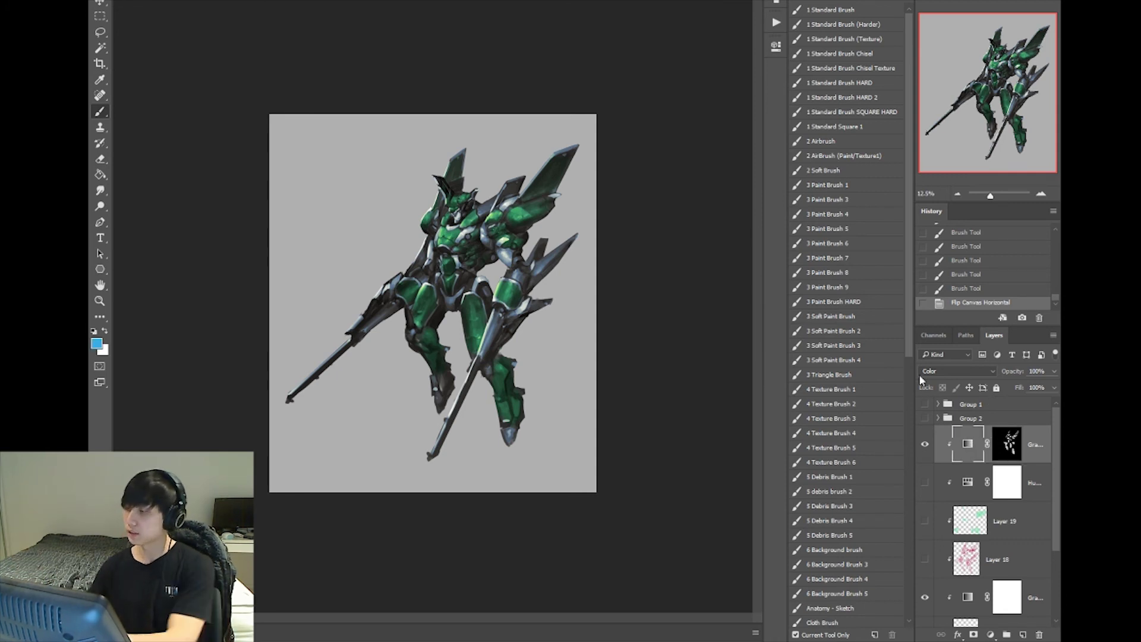
pyautogui.doubleClick(974, 450)
# Try the black-blue-cyan gradient and several other presets in the Gradient Editor.
pyautogui.click(677, 85)
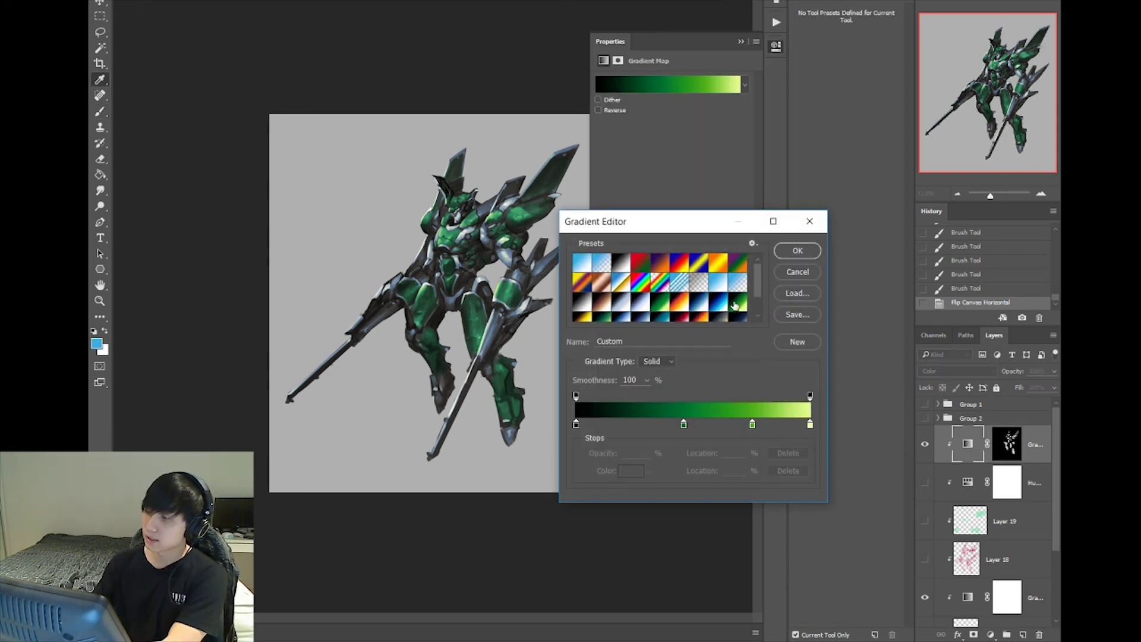
pyautogui.click(724, 307)
pyautogui.scroll(-2, 755, 294)
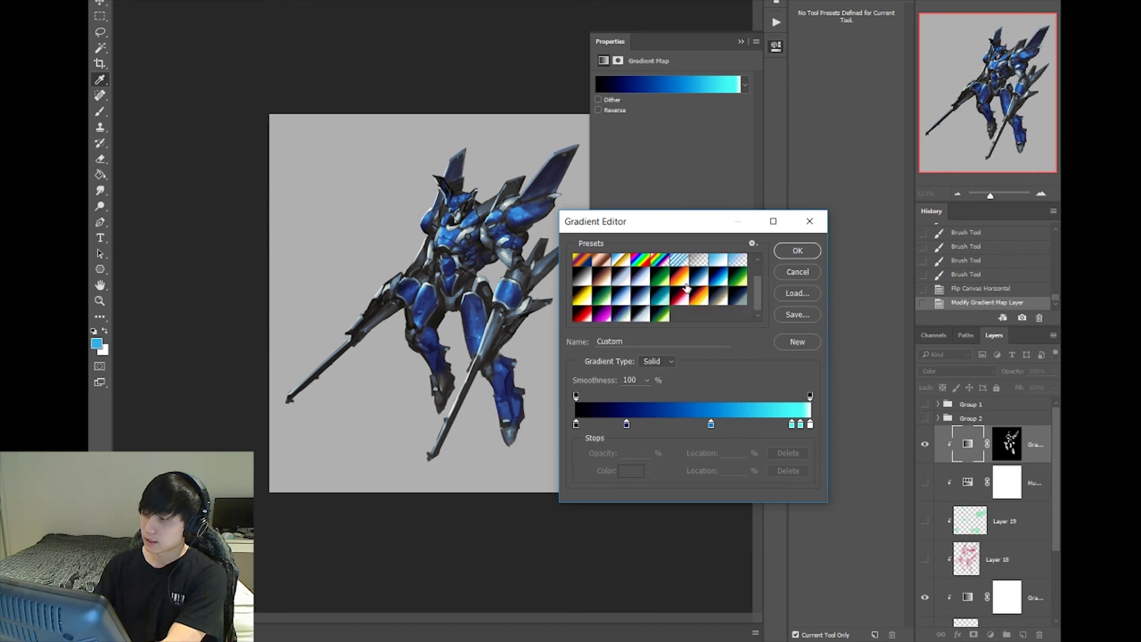
pyautogui.click(684, 284)
pyautogui.click(657, 282)
pyautogui.click(618, 284)
# Compare light-green, blue-white, cyan, red-pink and fire presets, then apply black-blue-cyan.
pyautogui.click(607, 305)
pyautogui.click(637, 304)
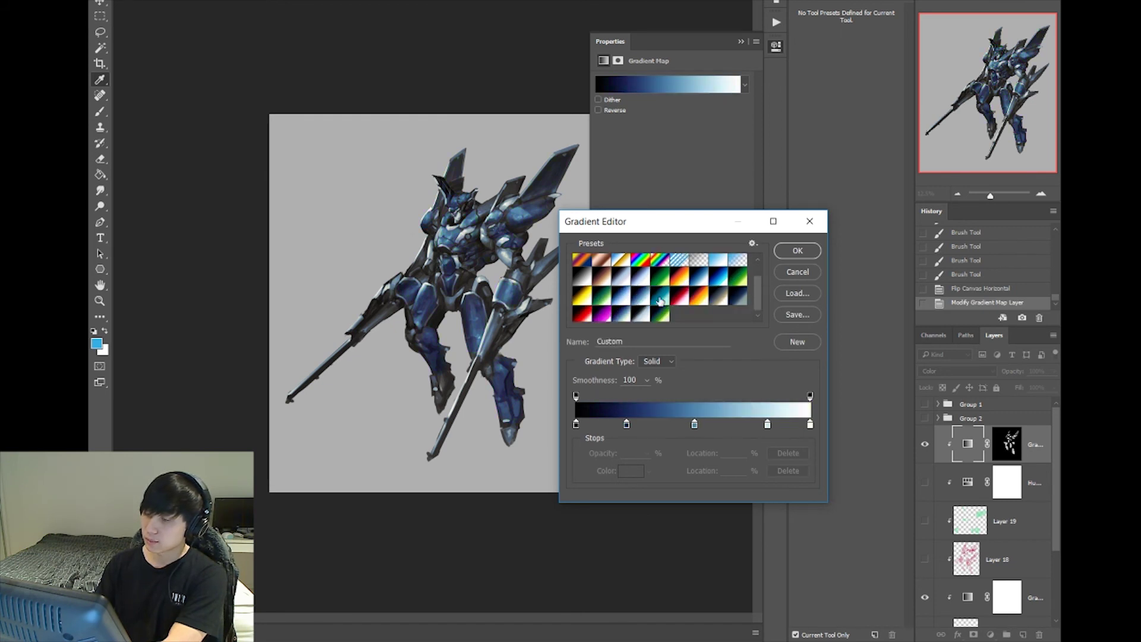
pyautogui.click(665, 303)
pyautogui.click(687, 304)
pyautogui.click(705, 304)
pyautogui.click(688, 304)
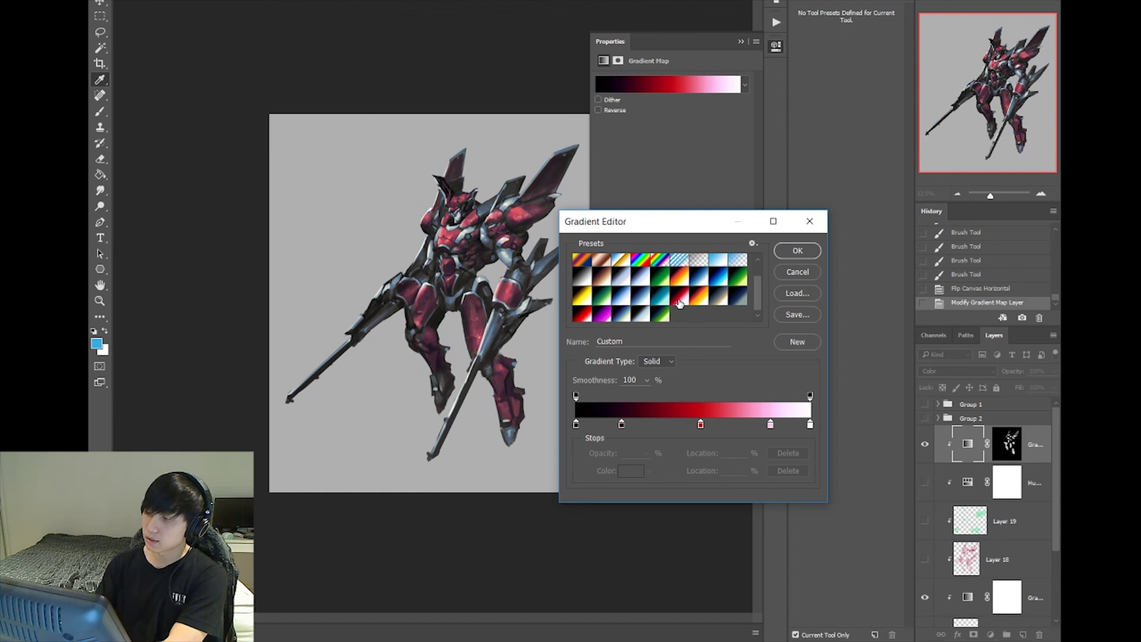
pyautogui.click(715, 282)
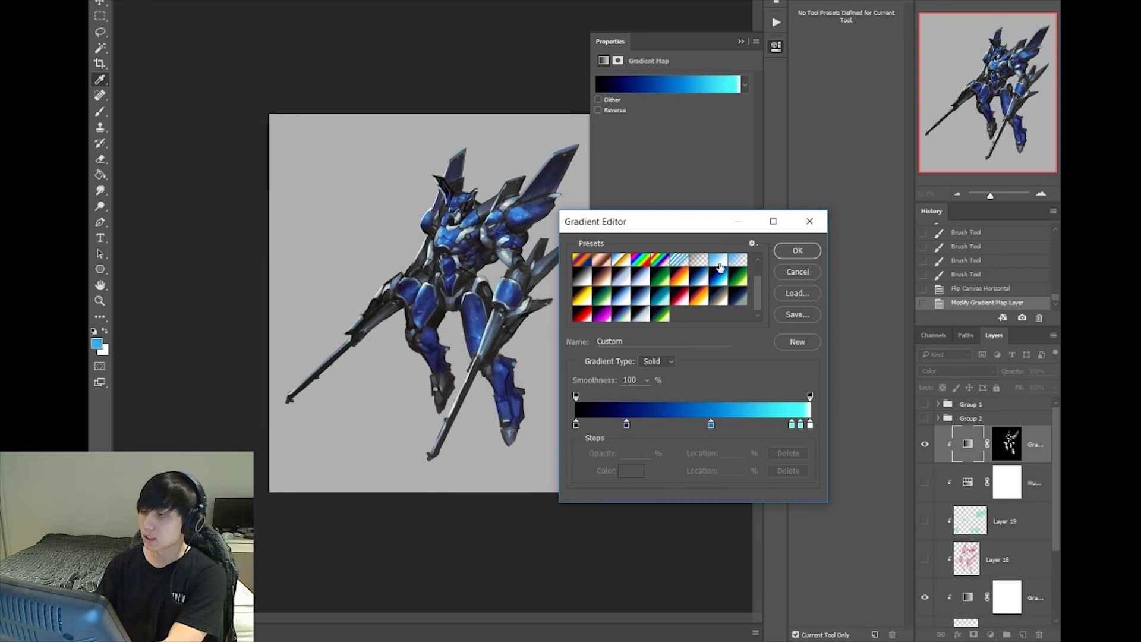
pyautogui.click(790, 251)
# Add a new layer in Overlay blend mode, clipped to the Gradient Map.
pyautogui.press('b')
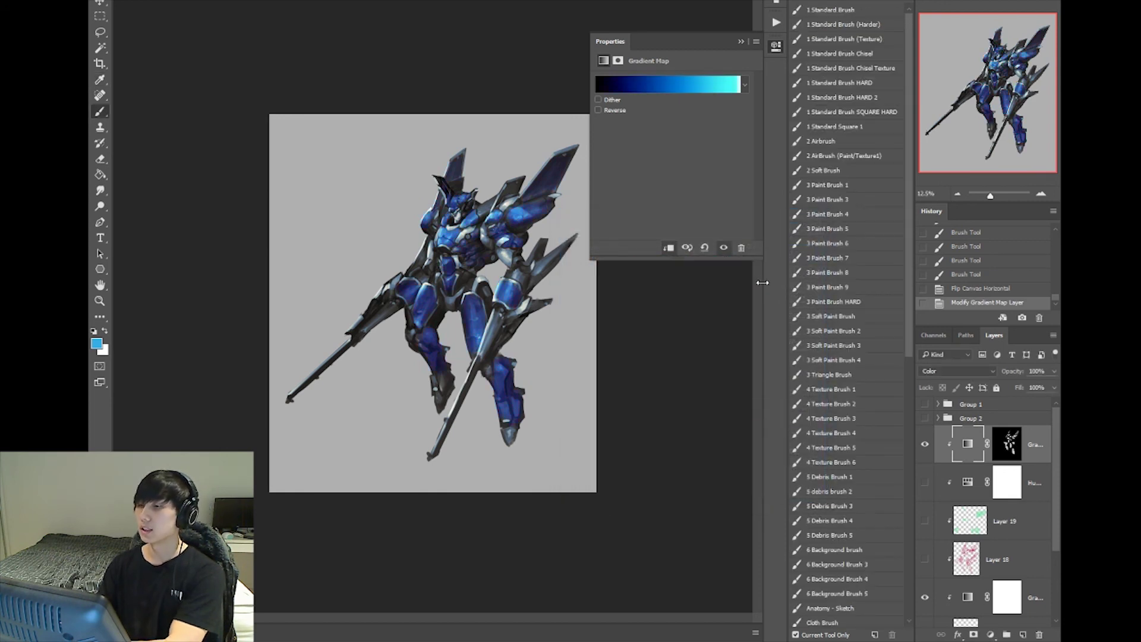
pyautogui.click(773, 49)
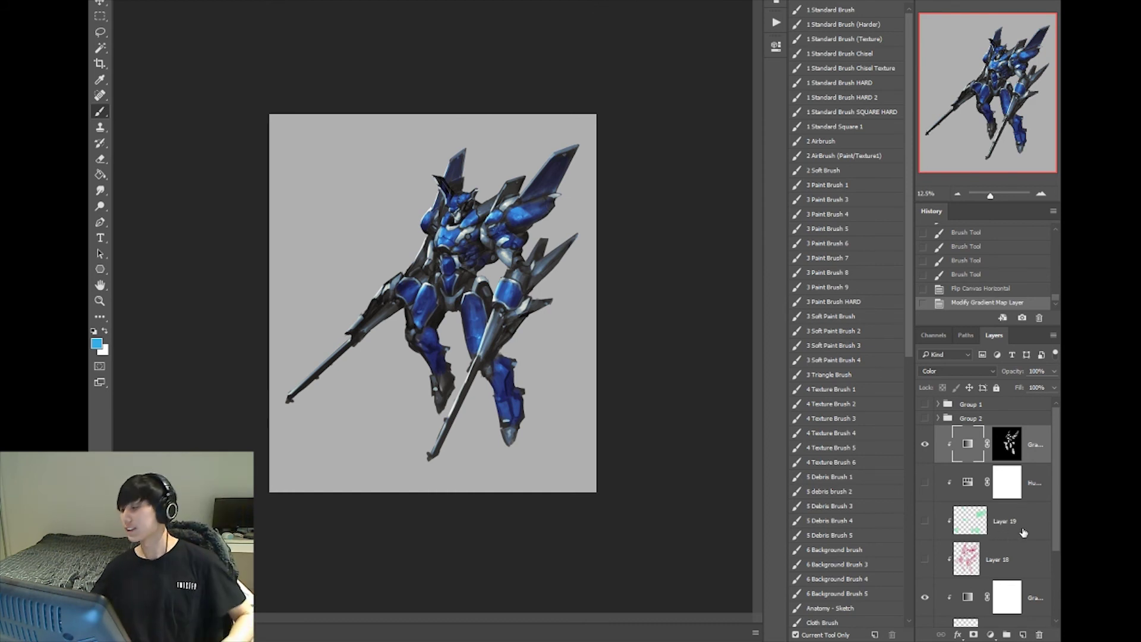
pyautogui.click(1023, 635)
pyautogui.click(968, 372)
pyautogui.click(937, 492)
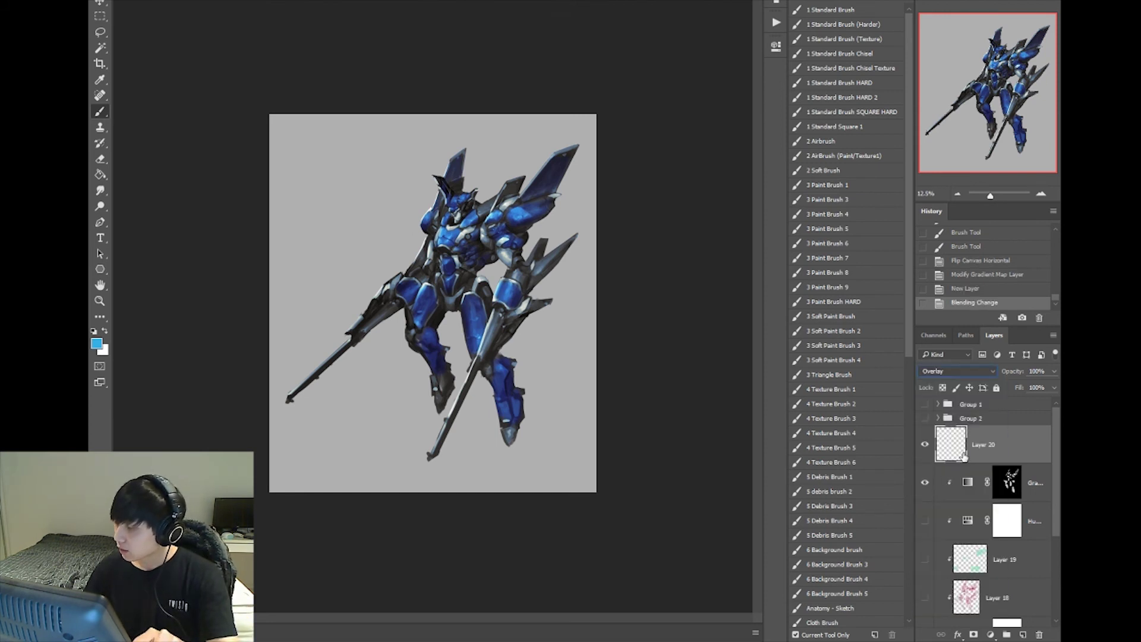
pyautogui.keyDown('alt'); pyautogui.click(970, 465); pyautogui.keyUp('alt')
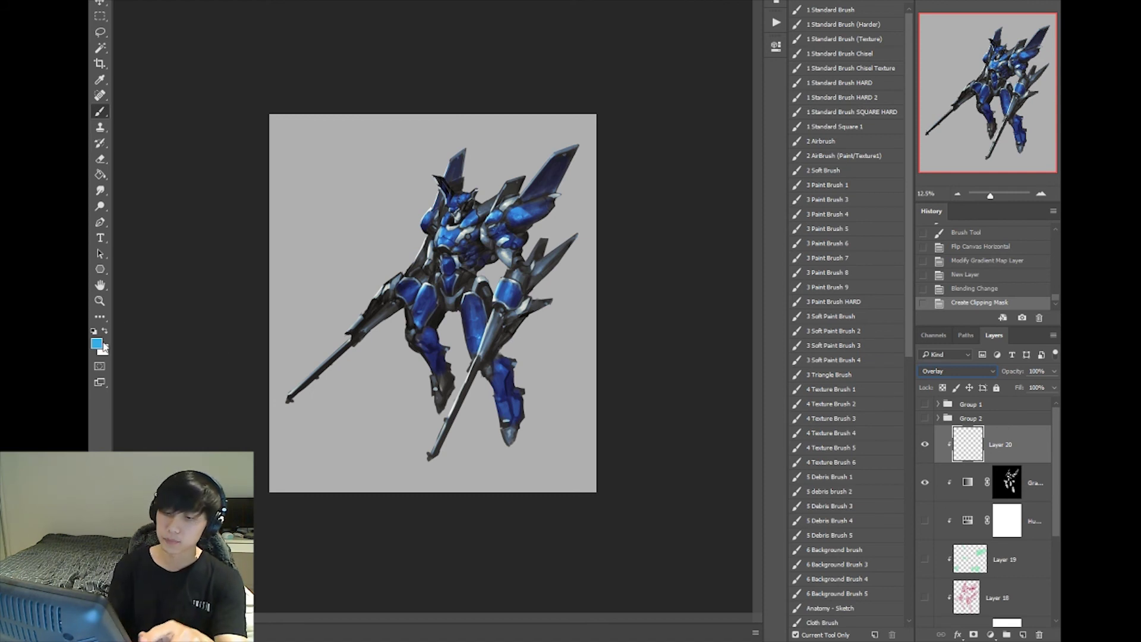
# Set the foreground colour to a saturated deep blue, #2647ef.
pyautogui.hotkey('ctrl', '+')
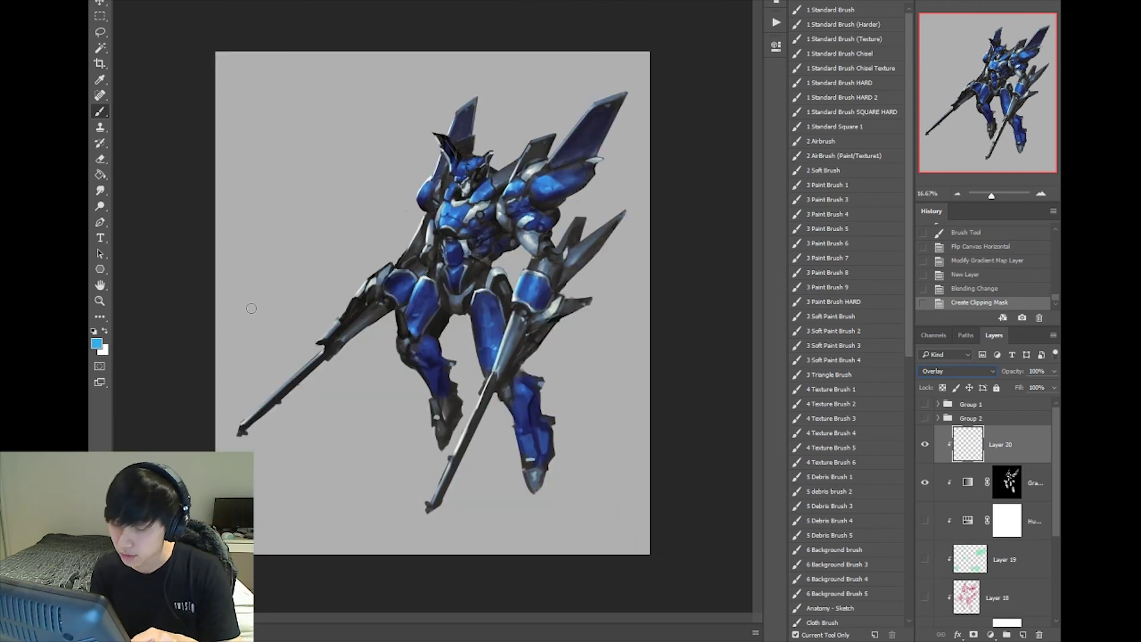
pyautogui.click(96, 343)
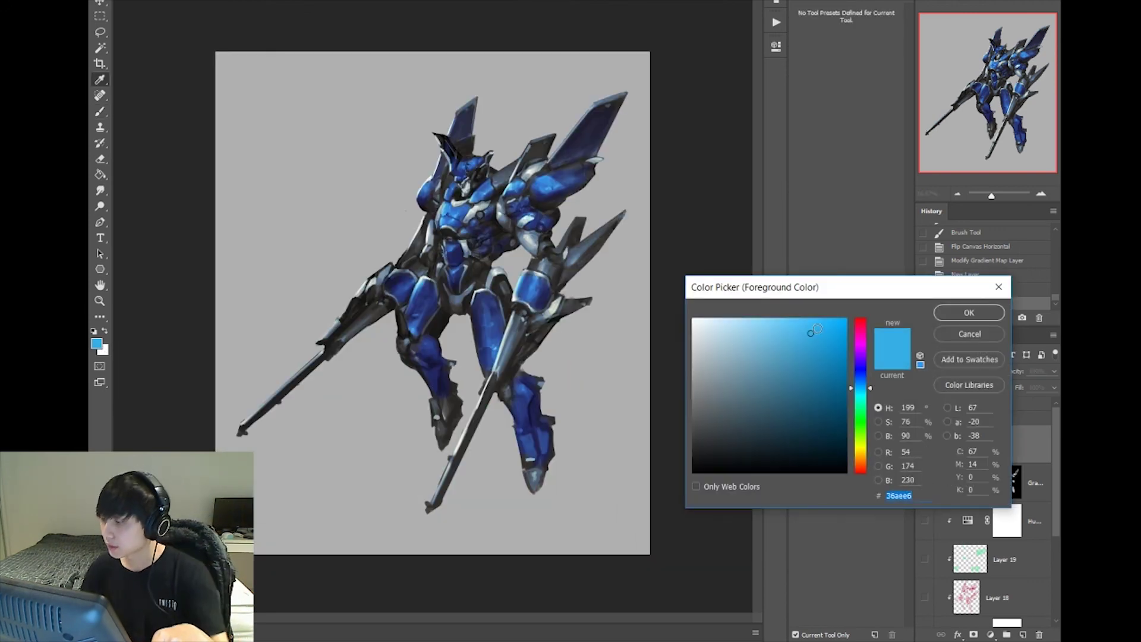
pyautogui.click(955, 312)
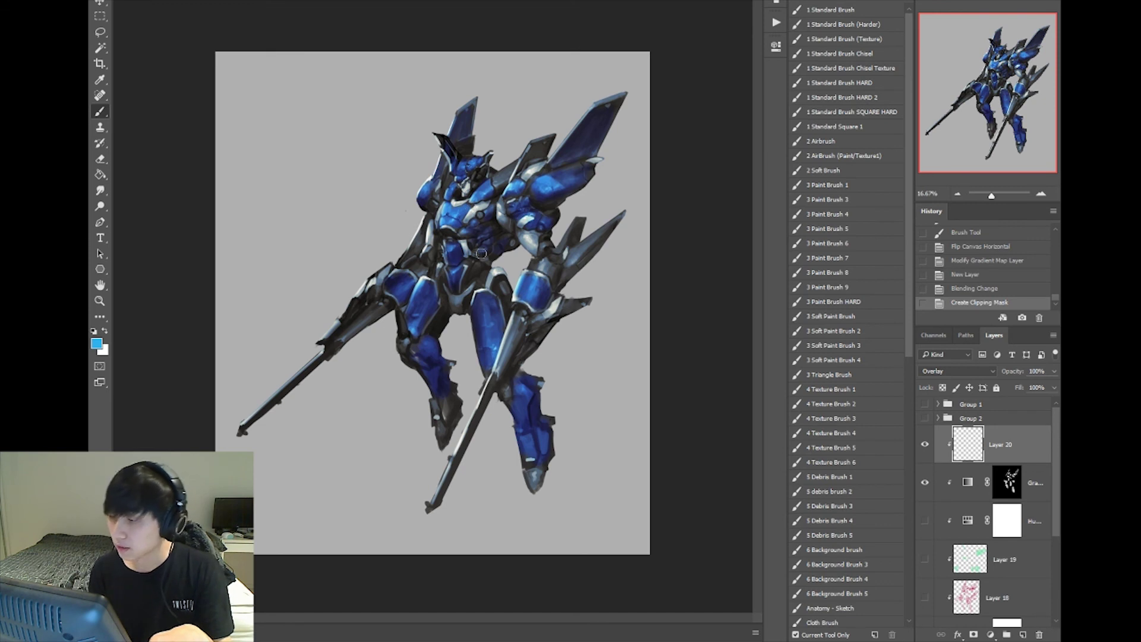
pyautogui.click(96, 343)
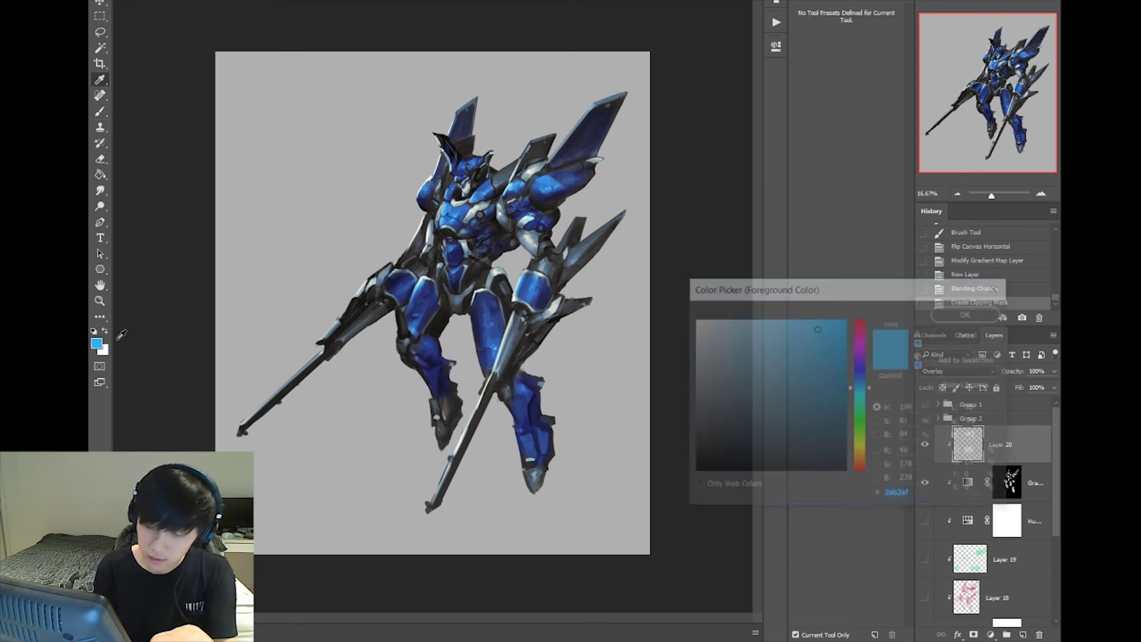
pyautogui.moveTo(866, 395); pyautogui.dragTo(864, 374)
pyautogui.click(822, 327)
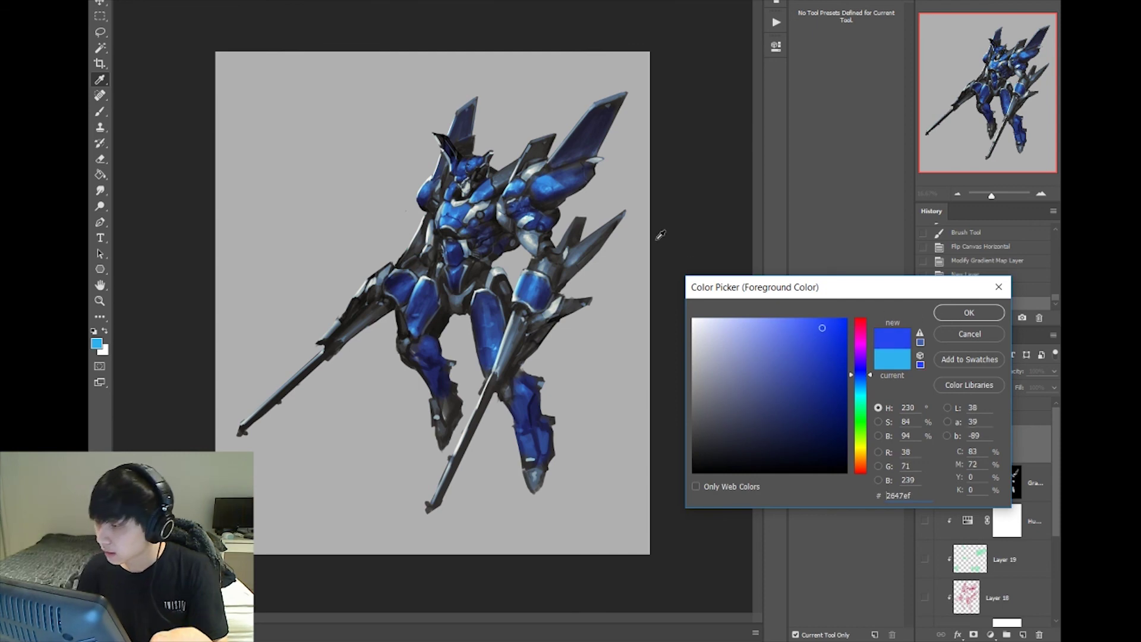
pyautogui.click(948, 316)
# Paint blue strokes on Layer 20 over the robot's shoulder, chest and hips.
pyautogui.hotkey('ctrl', '=')
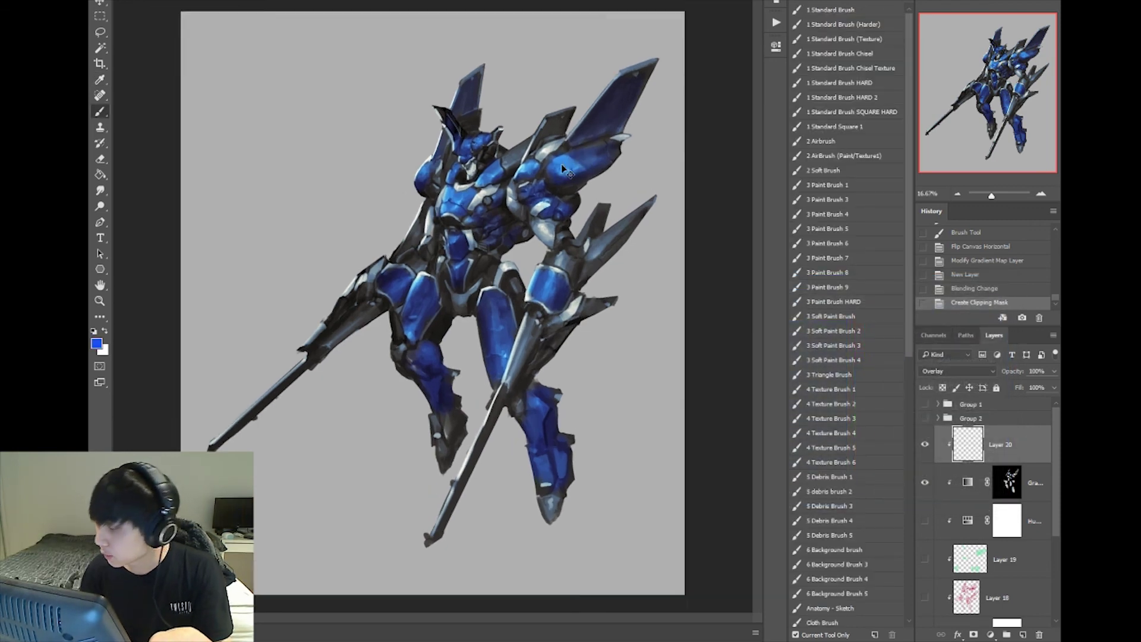
pyautogui.moveTo(621, 117); pyautogui.dragTo(634, 138)
pyautogui.moveTo(495, 148)
pyautogui.mouseDown()
pyautogui.moveTo(472, 169)
pyautogui.moveTo(488, 156)
pyautogui.mouseUp()
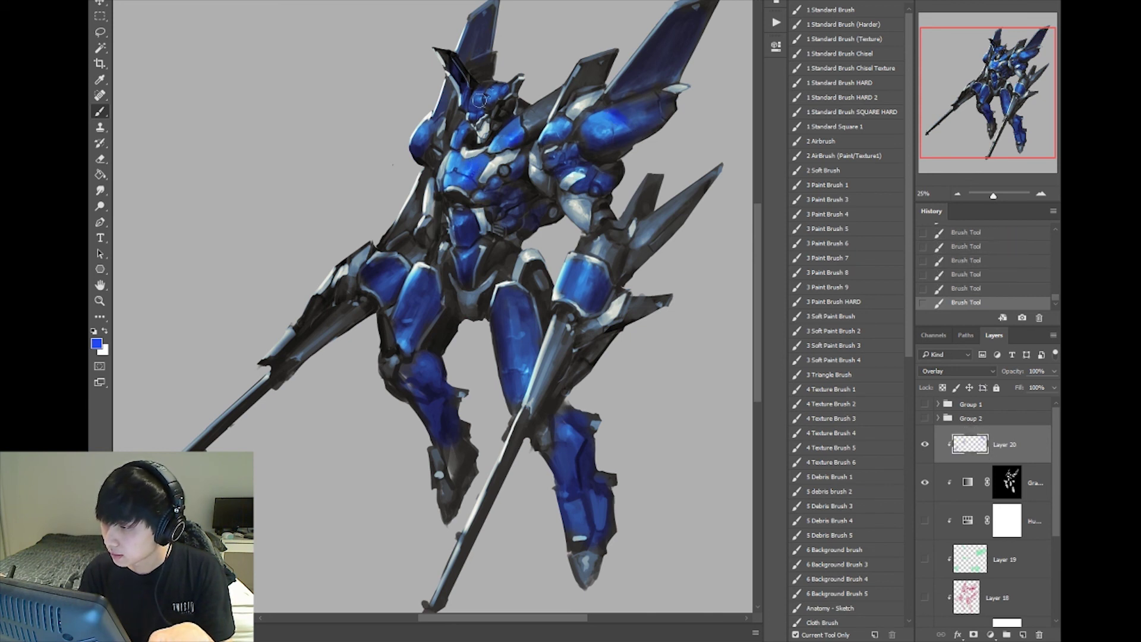
pyautogui.moveTo(479, 106); pyautogui.dragTo(504, 87)
pyautogui.moveTo(424, 138); pyautogui.dragTo(432, 161)
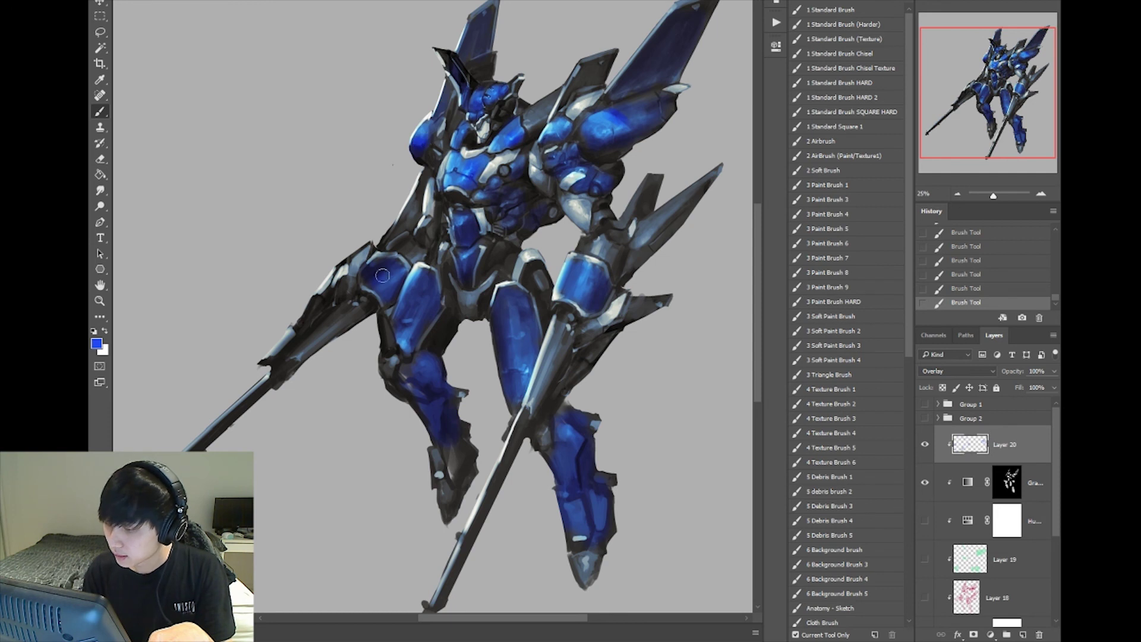
pyautogui.moveTo(386, 277); pyautogui.dragTo(441, 274)
pyautogui.moveTo(412, 326); pyautogui.dragTo(420, 277)
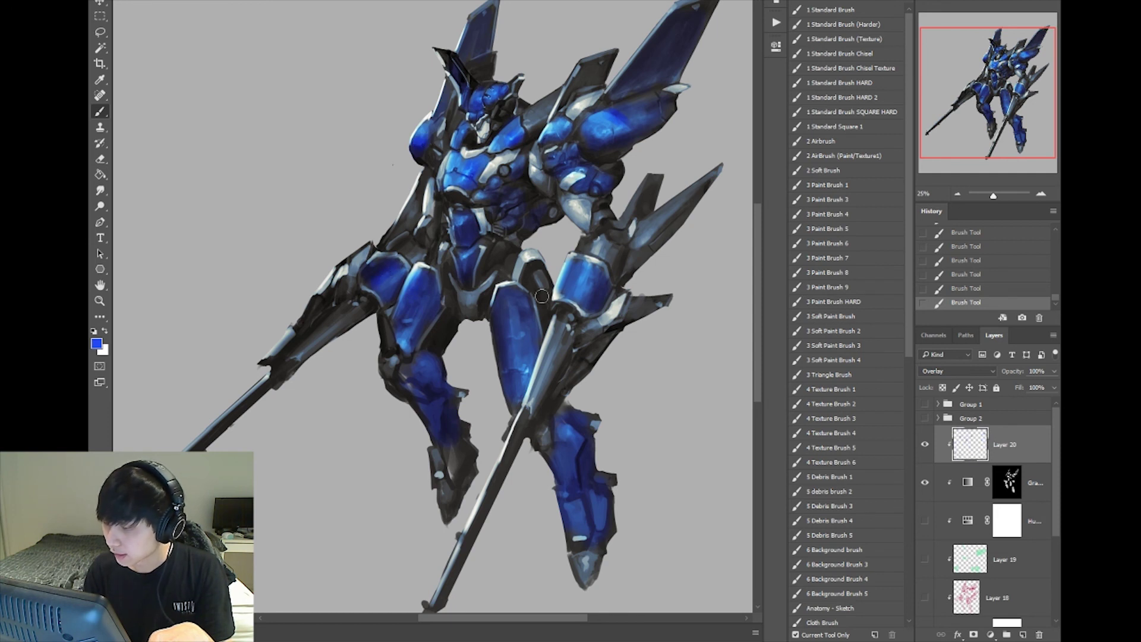
pyautogui.moveTo(511, 312)
pyautogui.mouseDown()
pyautogui.moveTo(507, 364)
pyautogui.moveTo(507, 318)
pyautogui.mouseUp()
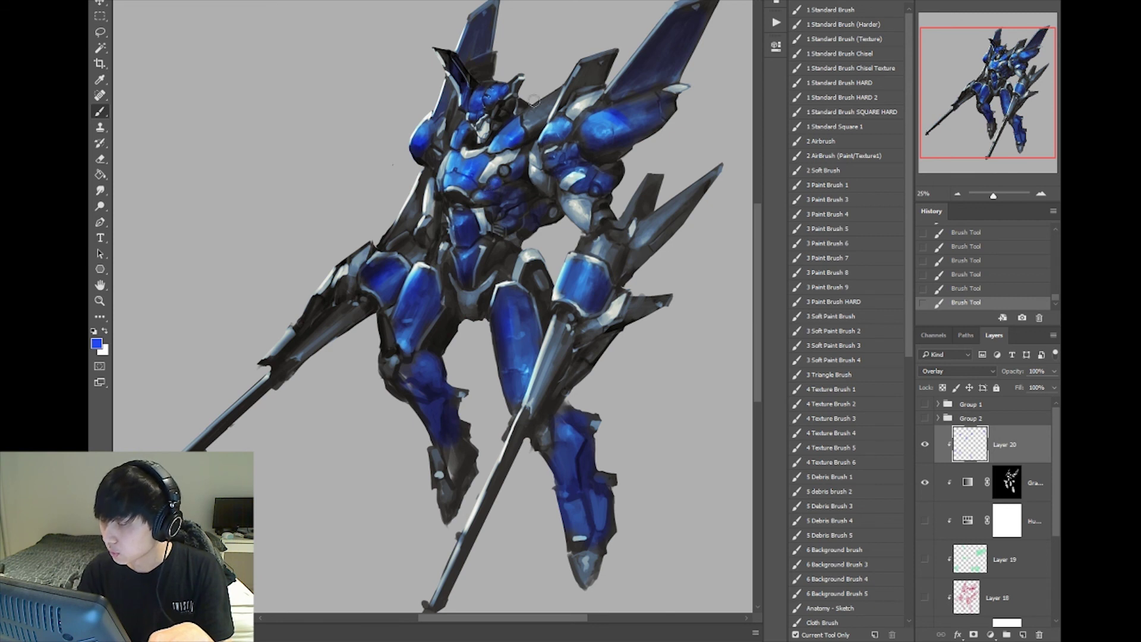
# Lower Layer 20's fill to 78%.
pyautogui.hotkey('ctrl', '-')
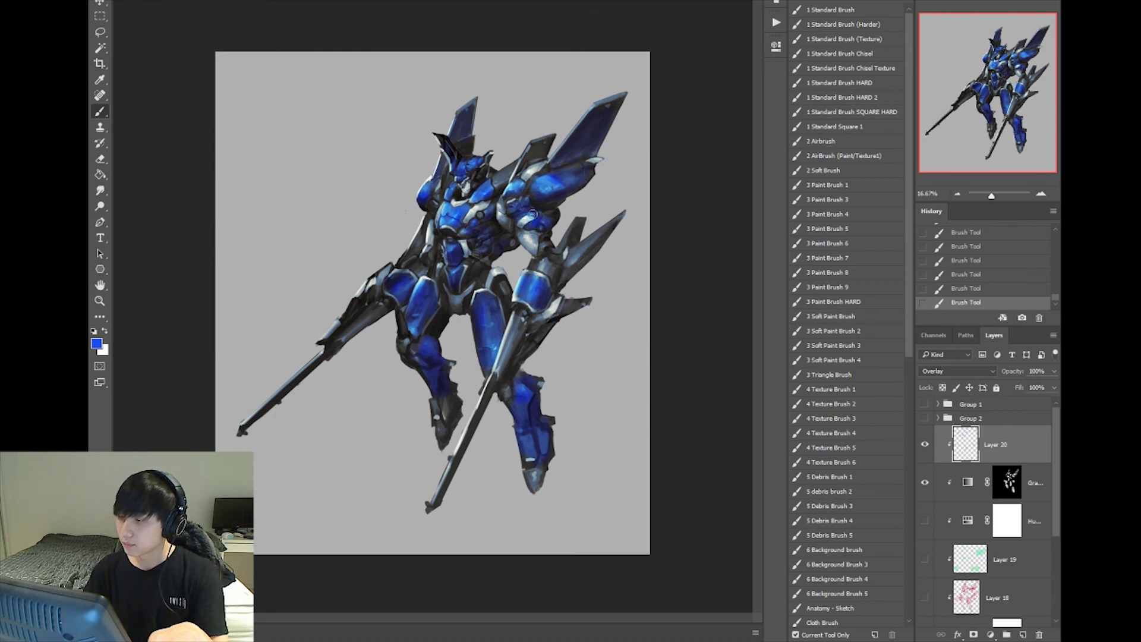
pyautogui.moveTo(1020, 388); pyautogui.dragTo(1011, 390)
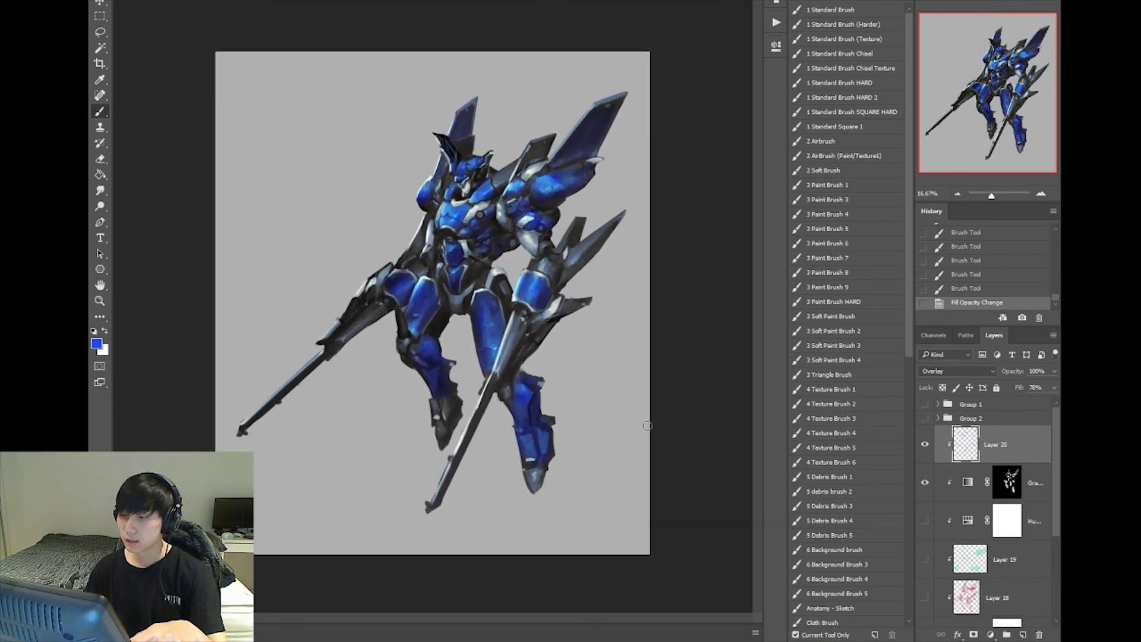
pyautogui.click(96, 343)
# Add a Color Balance adjustment layer and push its Shadows Cyan-Red toward red, +32.
pyautogui.click(962, 333)
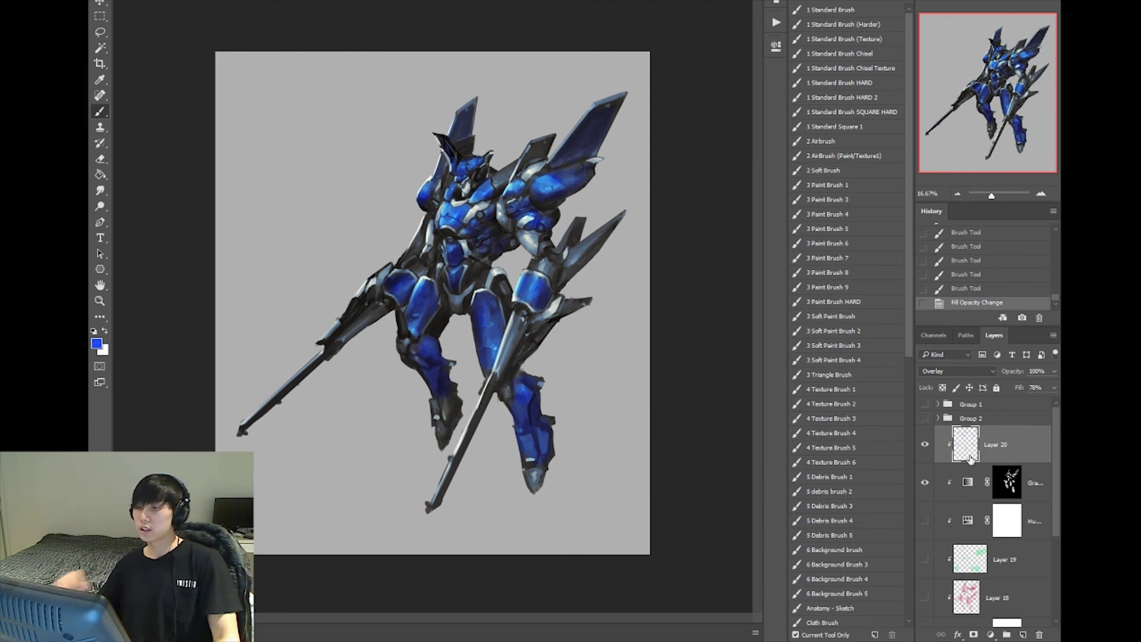
pyautogui.click(987, 635)
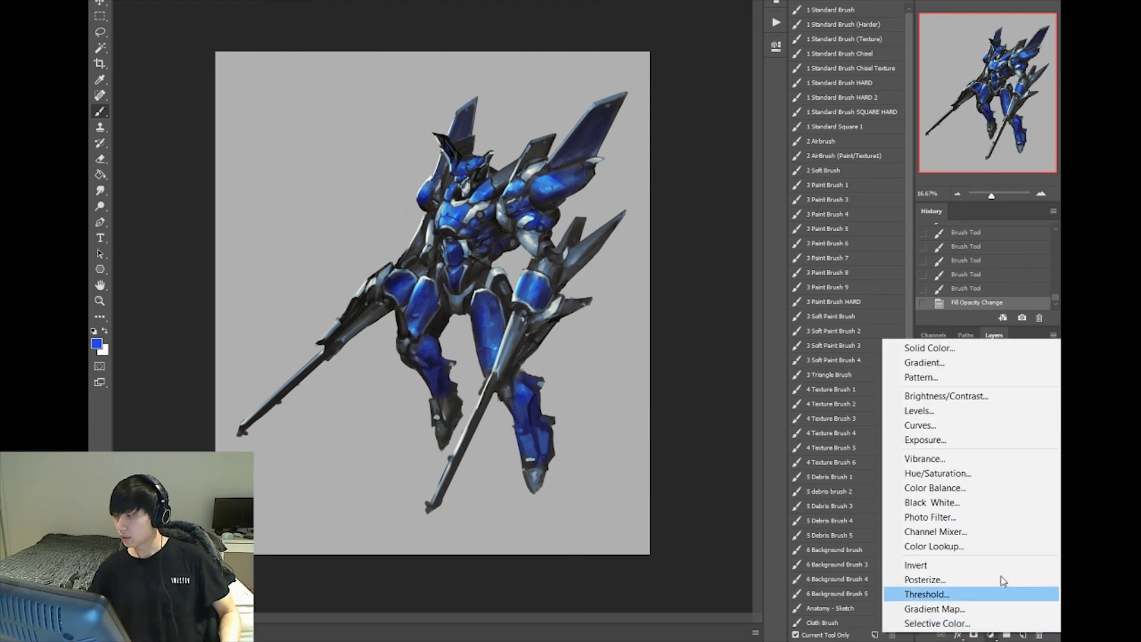
pyautogui.click(961, 492)
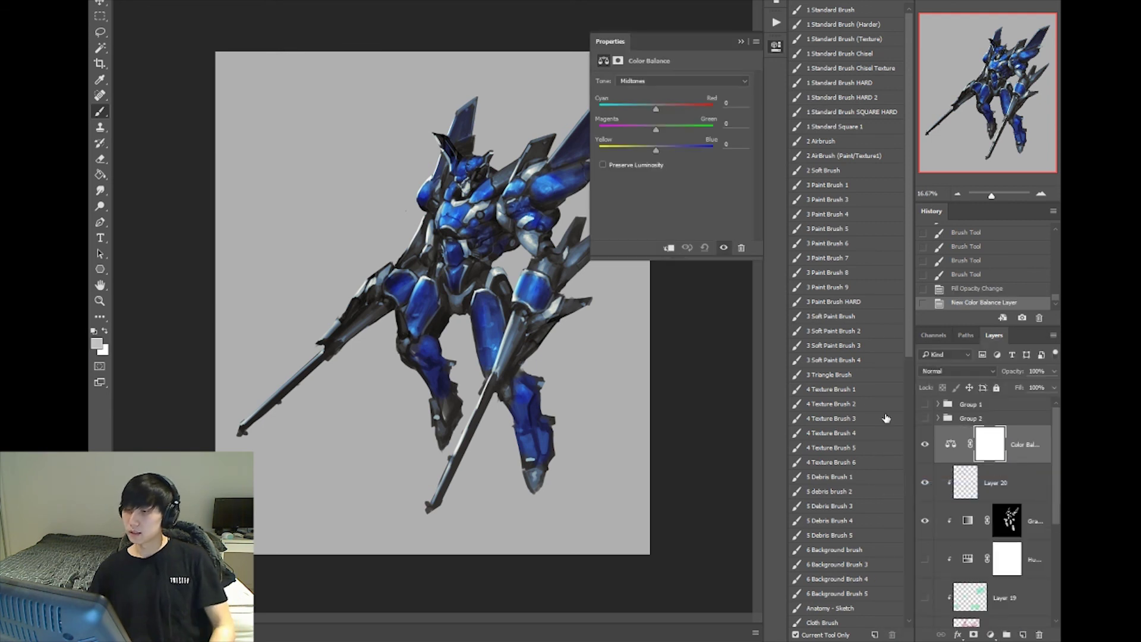
pyautogui.click(664, 82)
pyautogui.click(671, 90)
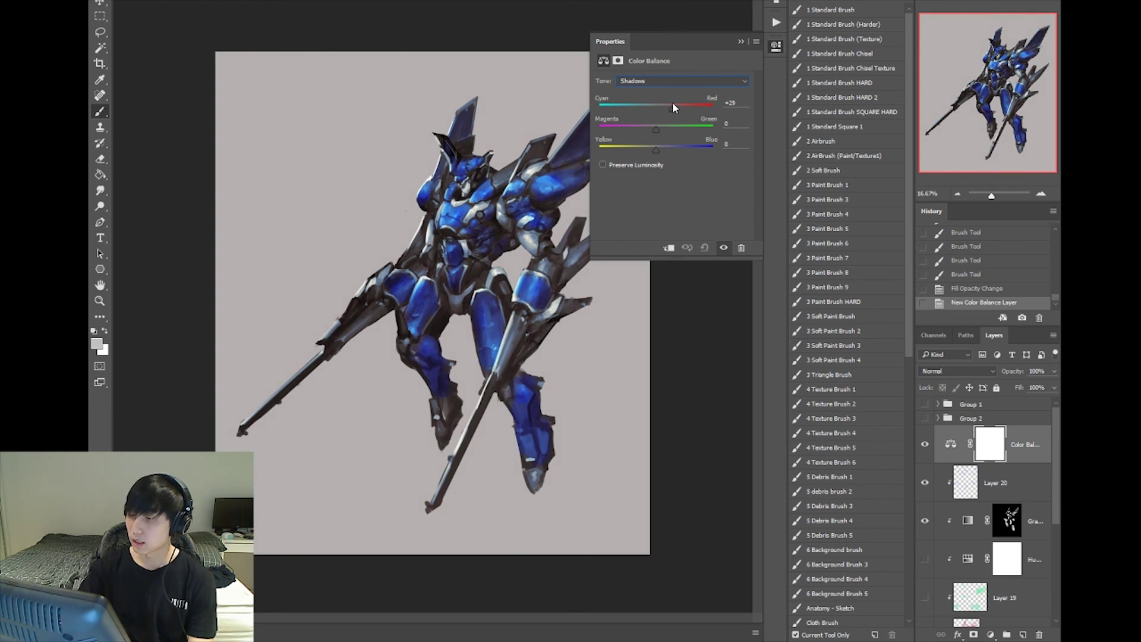
pyautogui.moveTo(672, 102); pyautogui.dragTo(674, 104)
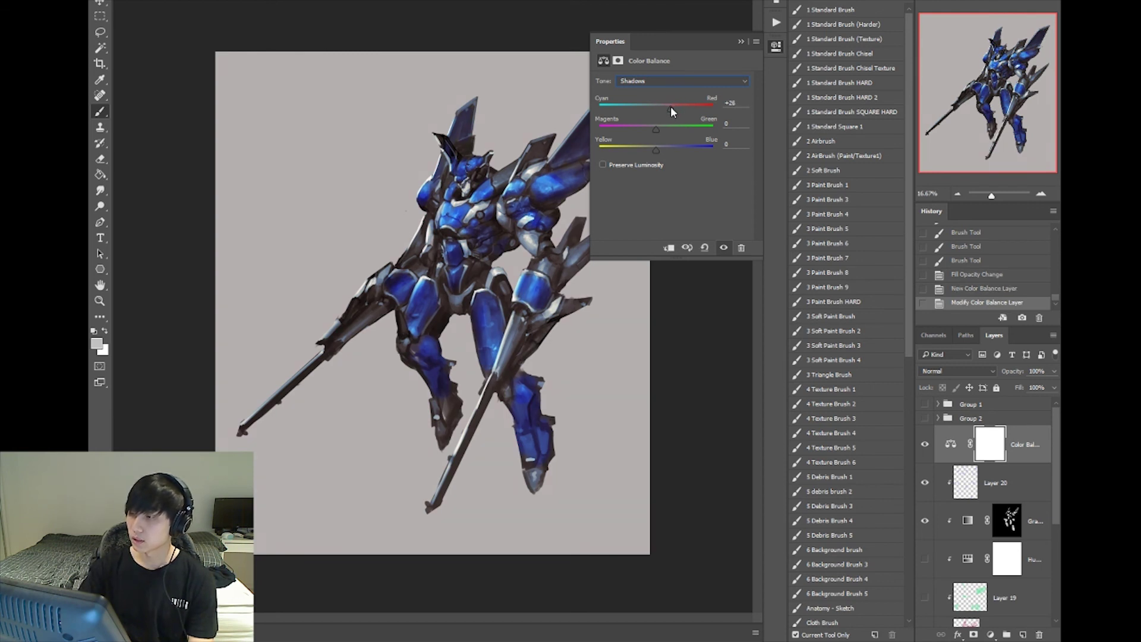
# Tweak the Midtones magenta-green balance, then push Highlights toward blue at +15.
pyautogui.click(670, 81)
pyautogui.click(667, 100)
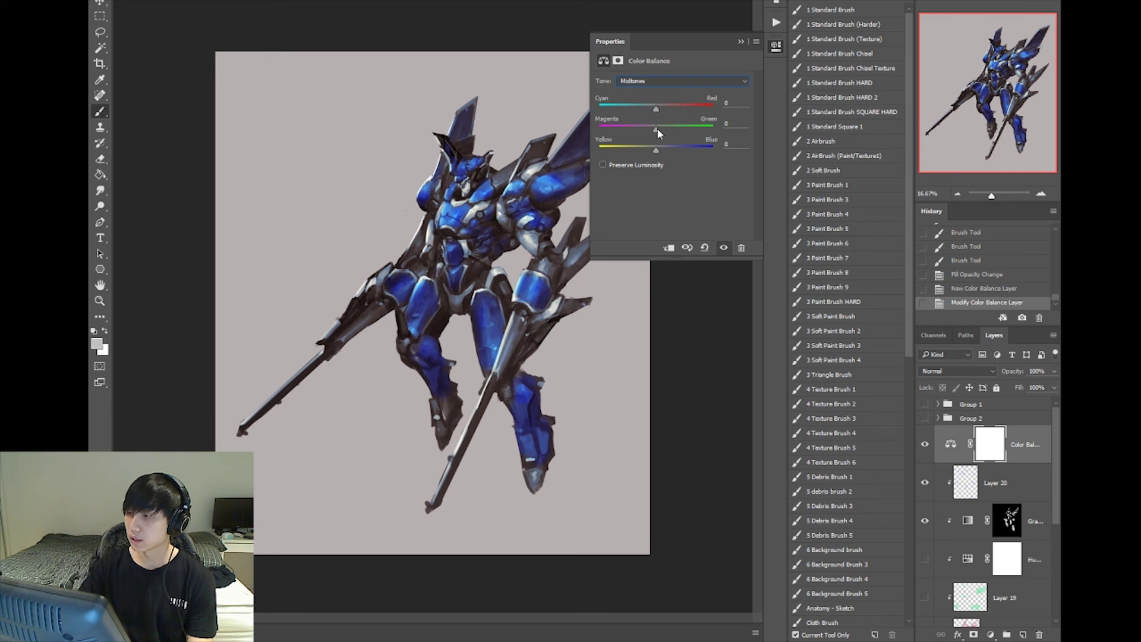
pyautogui.moveTo(657, 127)
pyautogui.mouseDown()
pyautogui.moveTo(647, 129)
pyautogui.moveTo(661, 129)
pyautogui.moveTo(662, 106)
pyautogui.mouseUp()
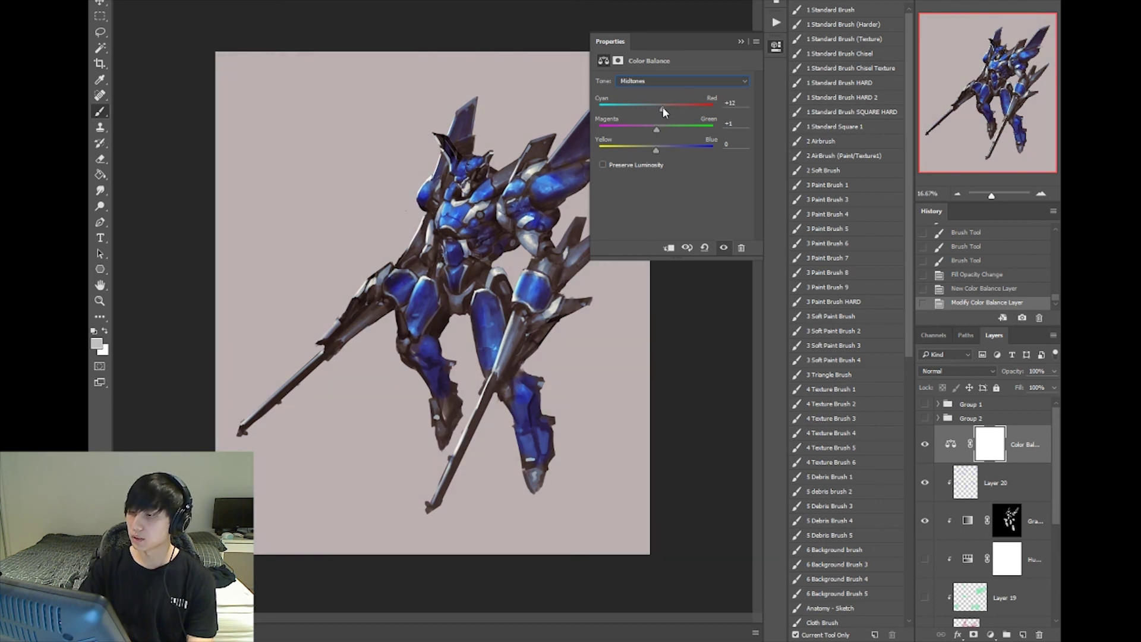
pyautogui.moveTo(650, 106); pyautogui.dragTo(659, 106)
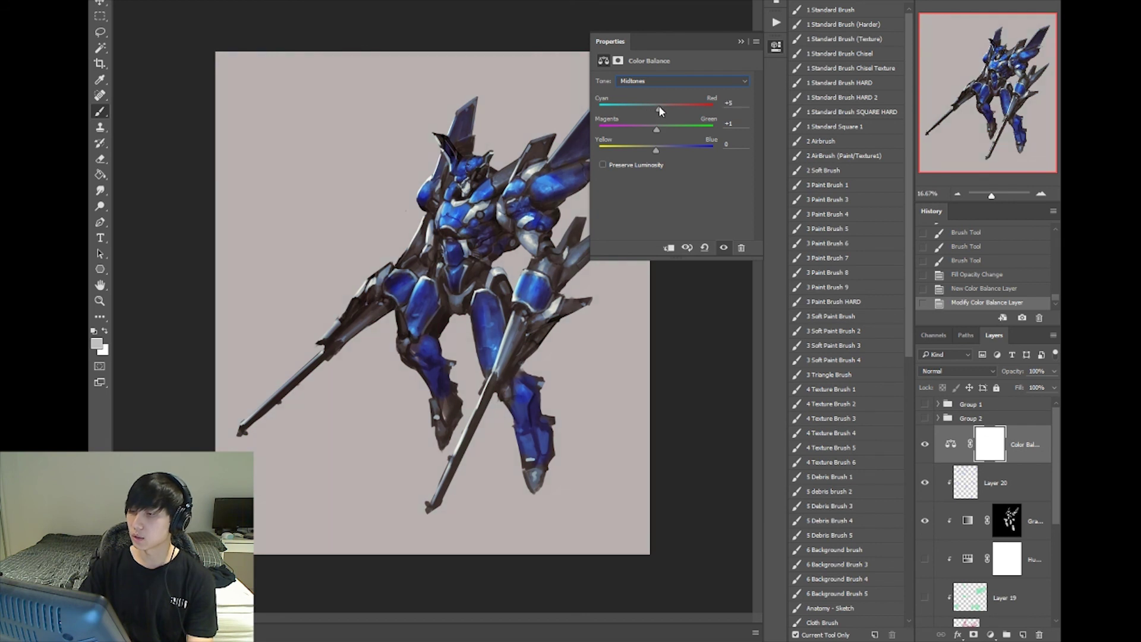
pyautogui.click(671, 80)
pyautogui.click(662, 106)
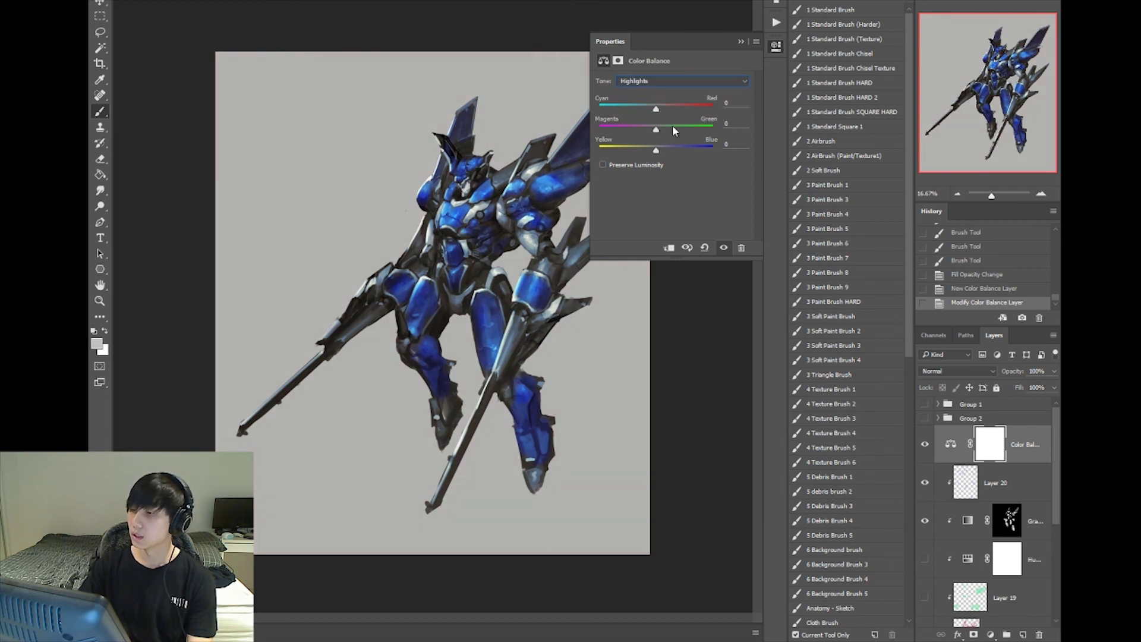
pyautogui.moveTo(653, 149)
pyautogui.mouseDown()
pyautogui.moveTo(667, 140)
pyautogui.moveTo(646, 130)
pyautogui.mouseUp()
pyautogui.click(770, 50)
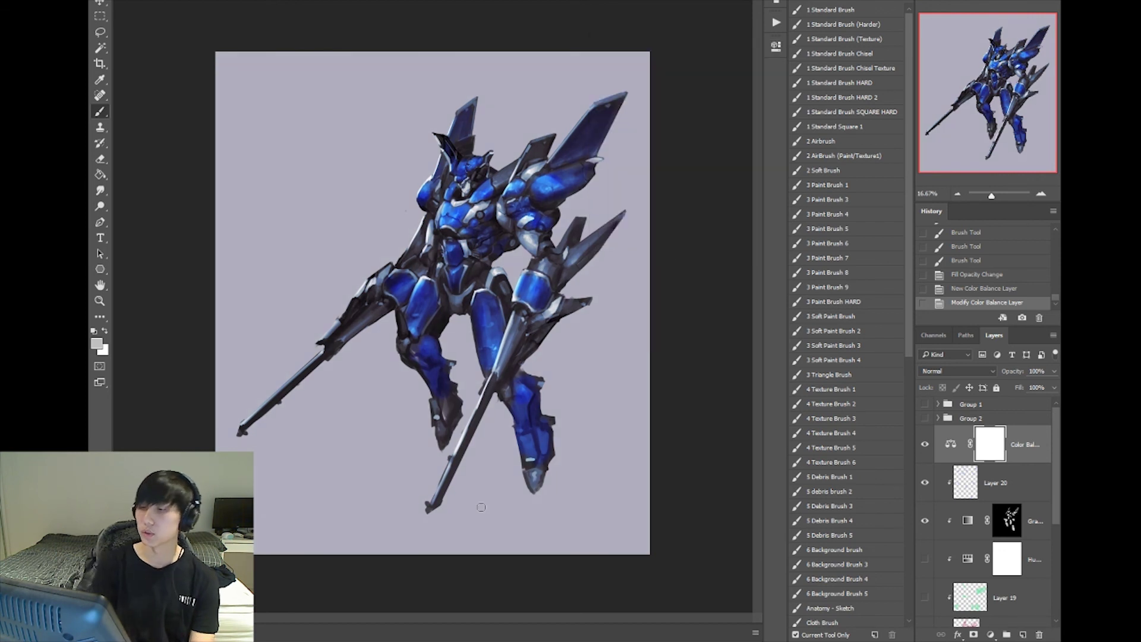